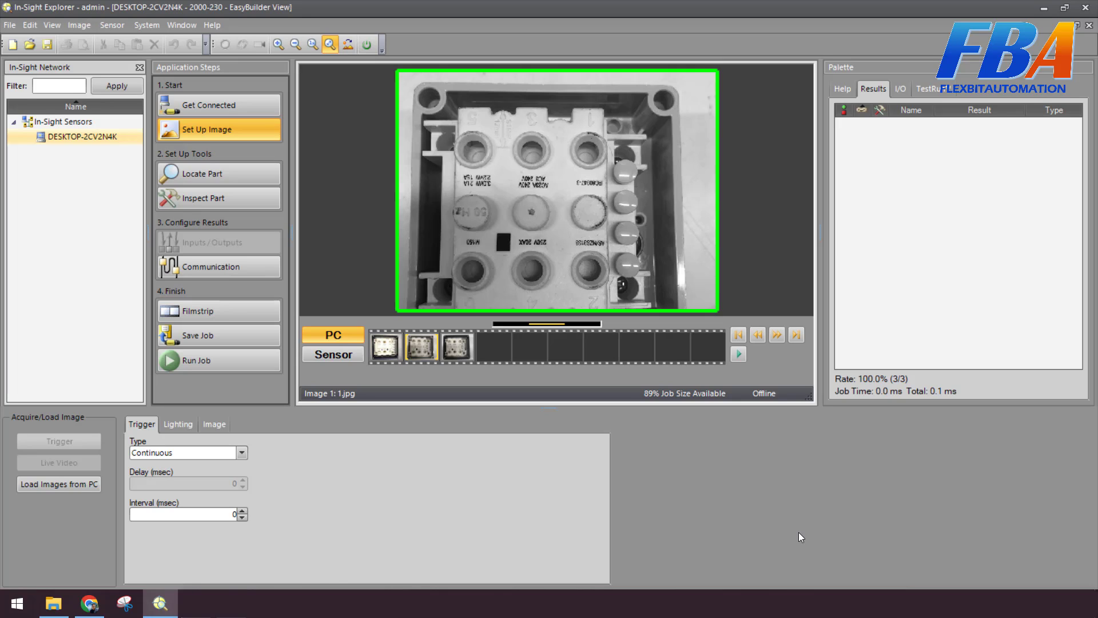
Check the software version and connected sensor details in the About In-Sight Explorer information, and close it.
click(212, 26)
click(262, 133)
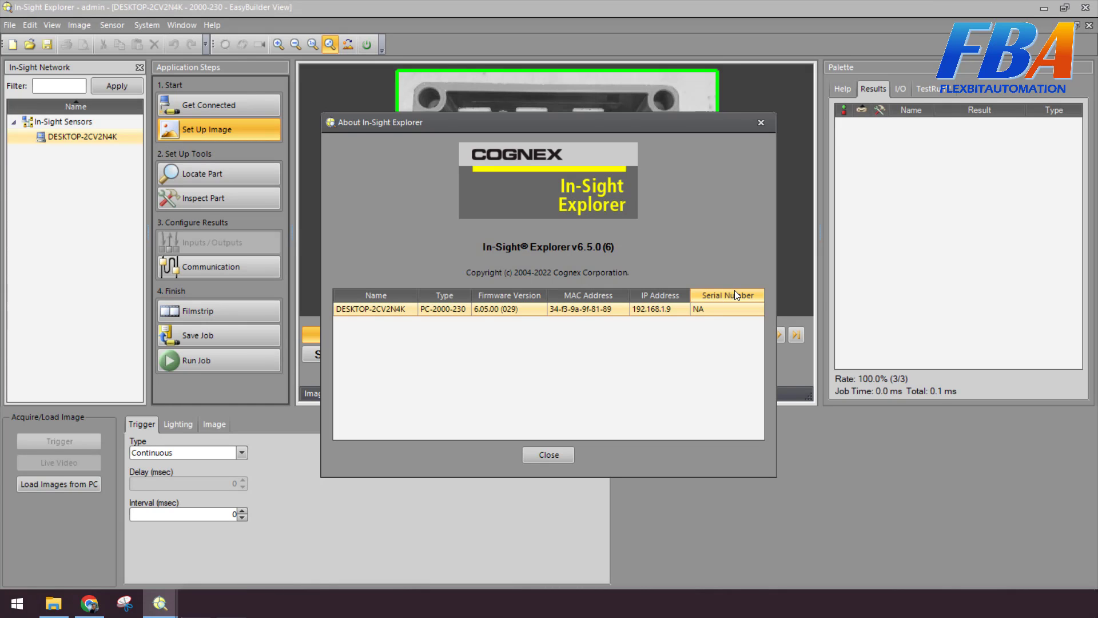
click(546, 454)
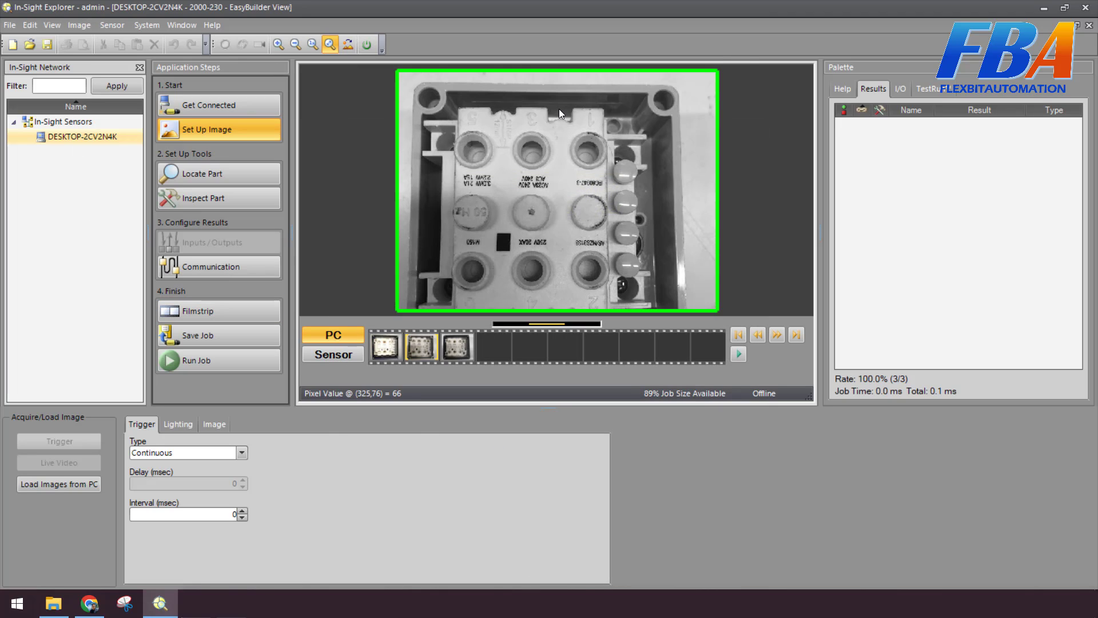
Read the Spreadsheet View and EasyBuilder View topics in the In-Sight Explorer Help, and close the help window.
click(213, 26)
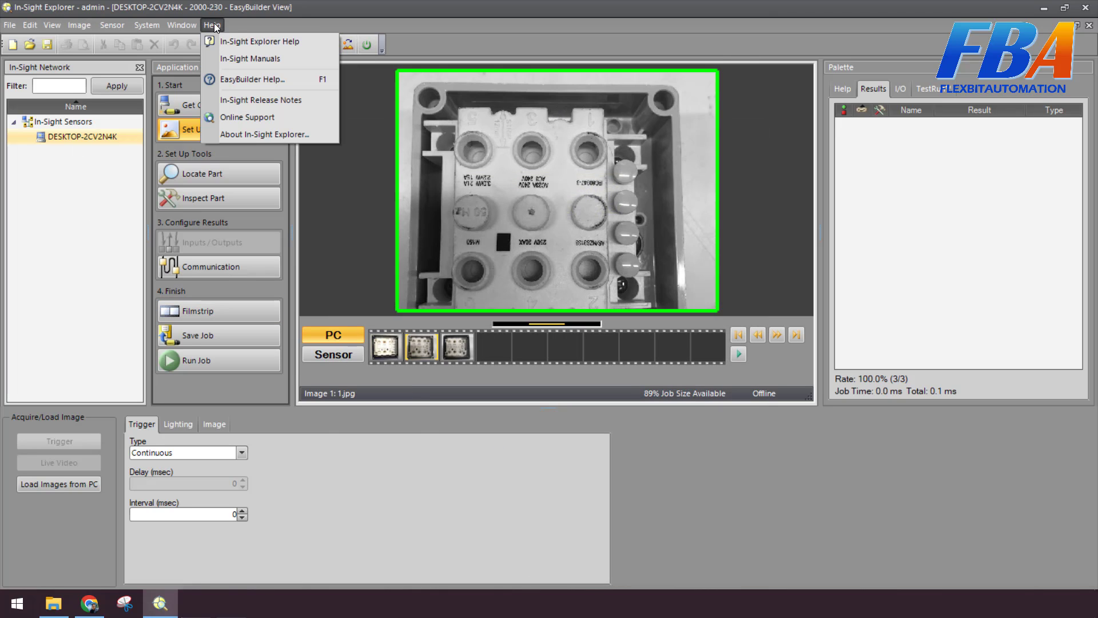
click(335, 44)
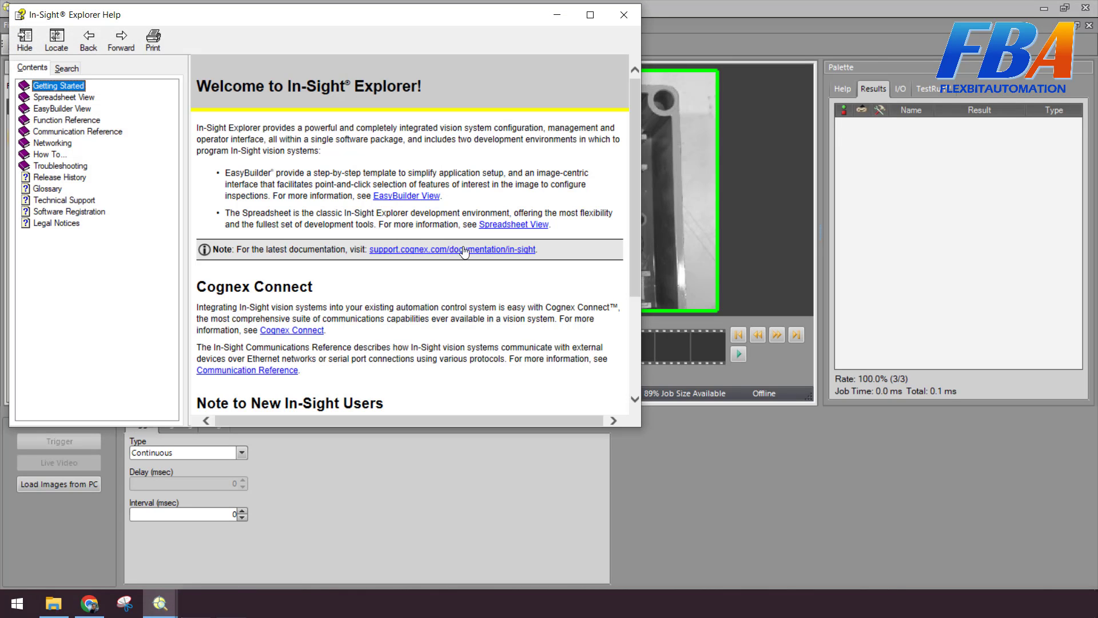
drag(513, 15, 778, 70)
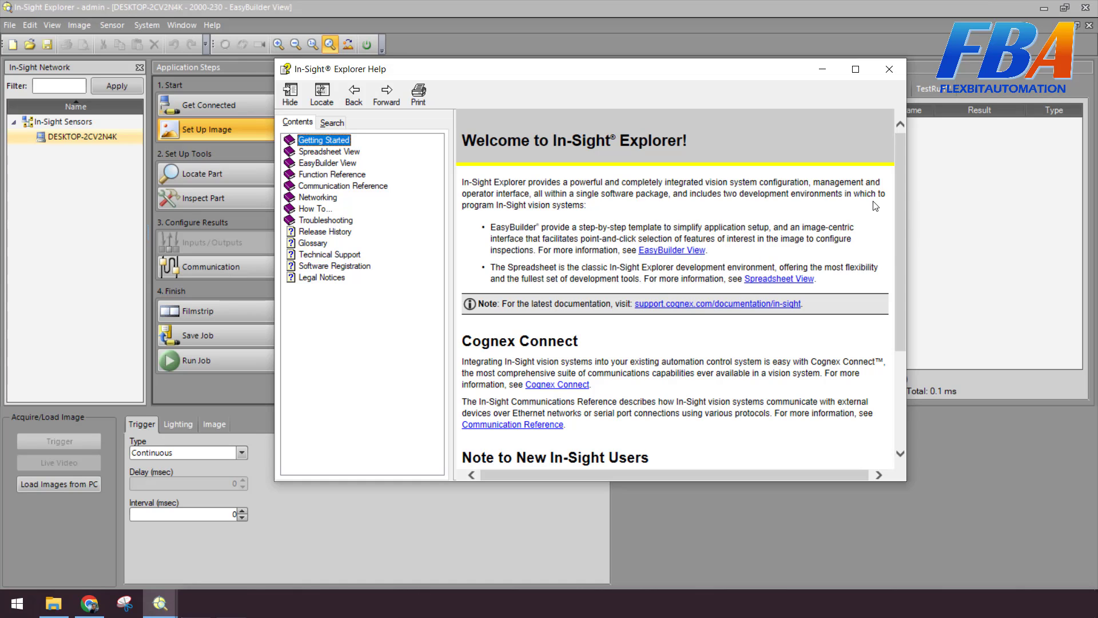
click(337, 151)
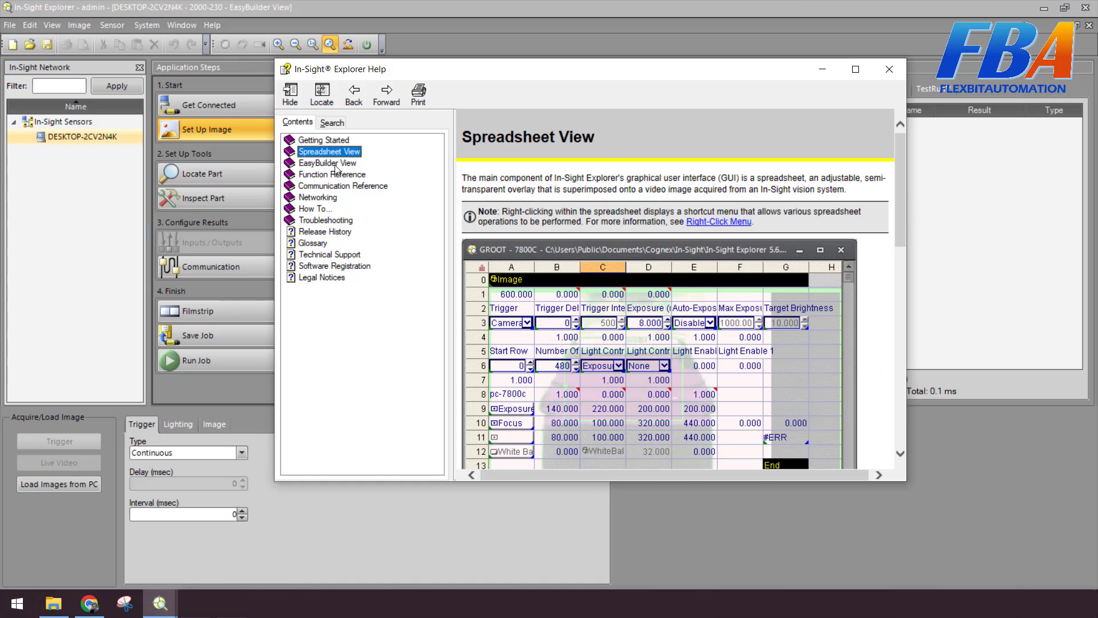
click(338, 163)
click(884, 62)
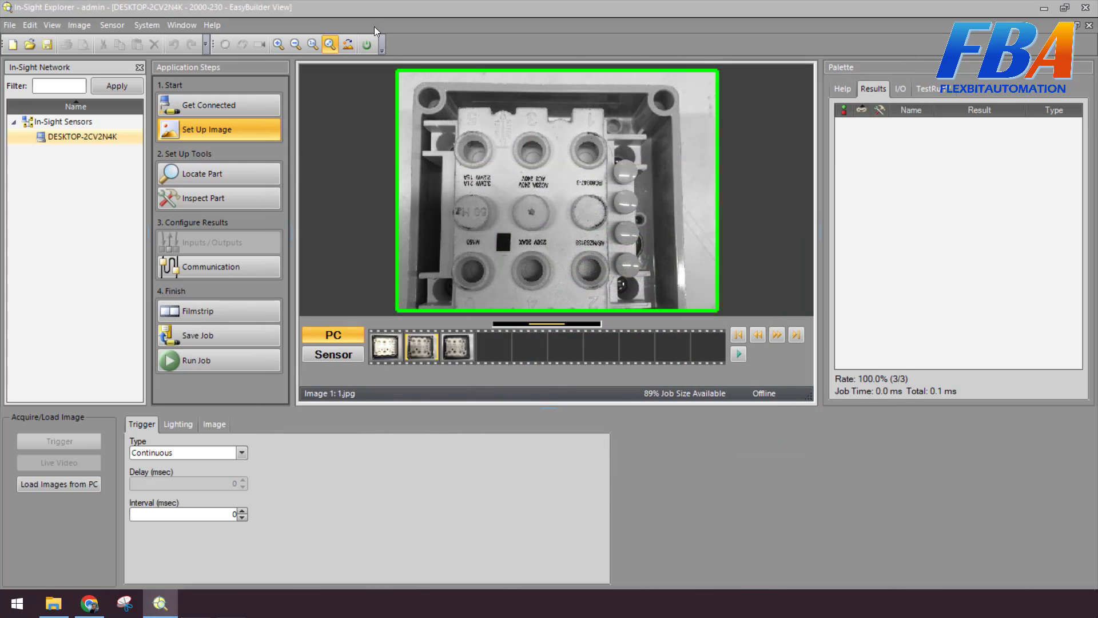
Browse the PDF files in the In-Sight Manuals folder and close the folder.
click(217, 26)
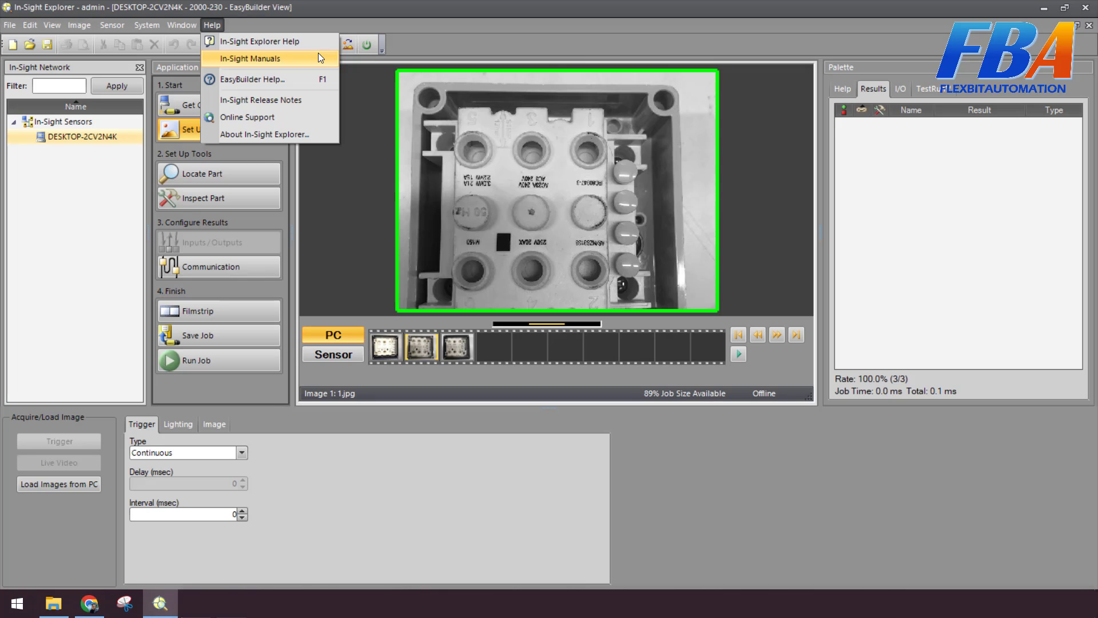
click(318, 55)
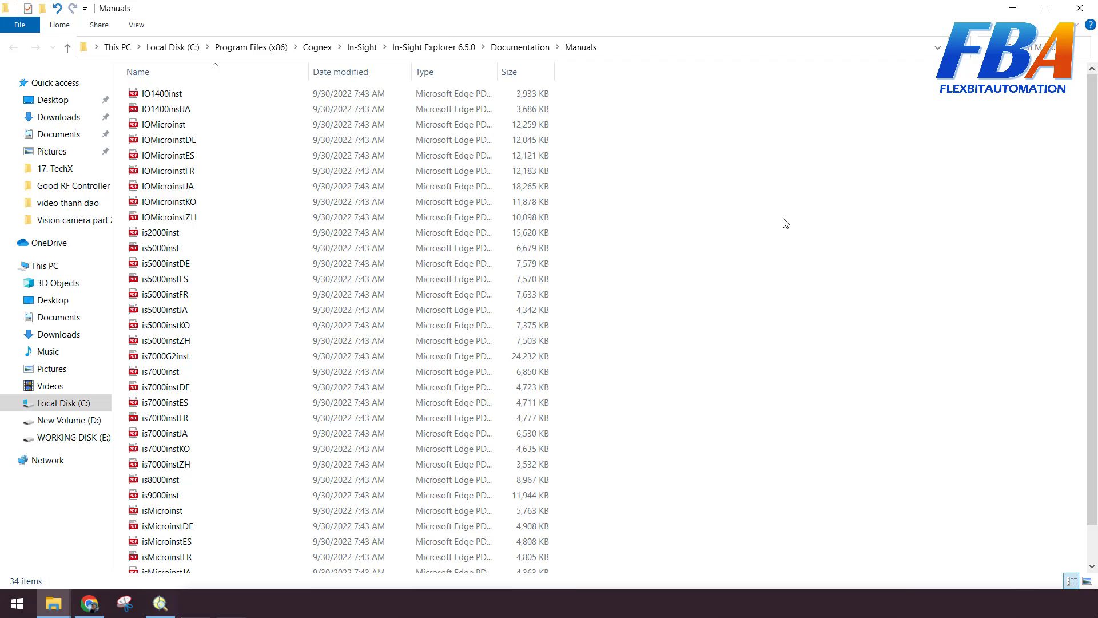
scroll(378, 341, down, 1)
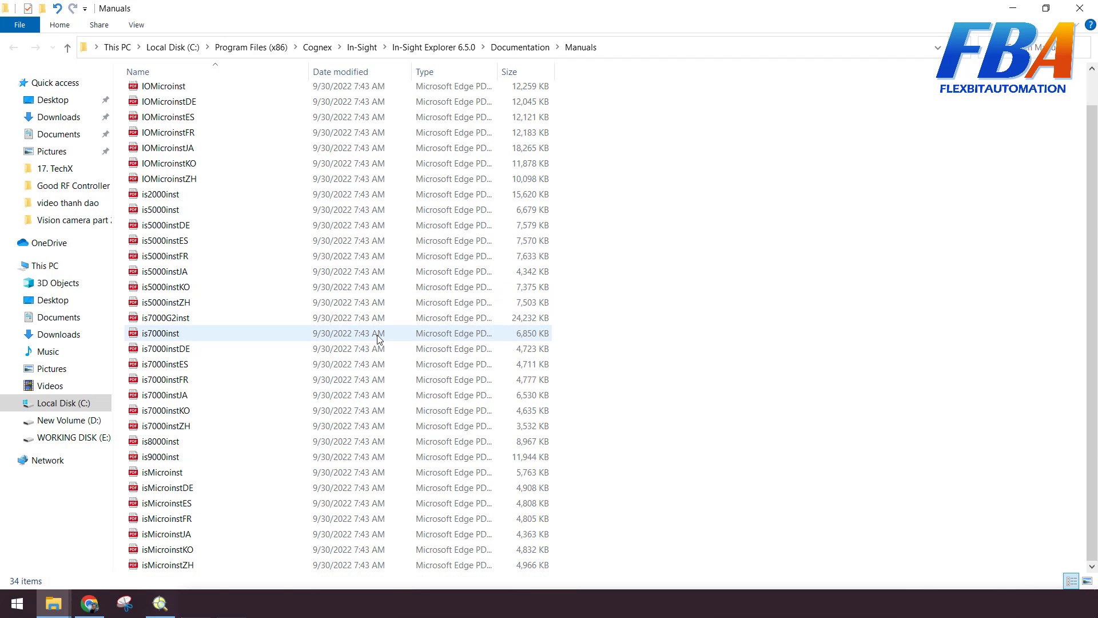
scroll(393, 480, up, 1)
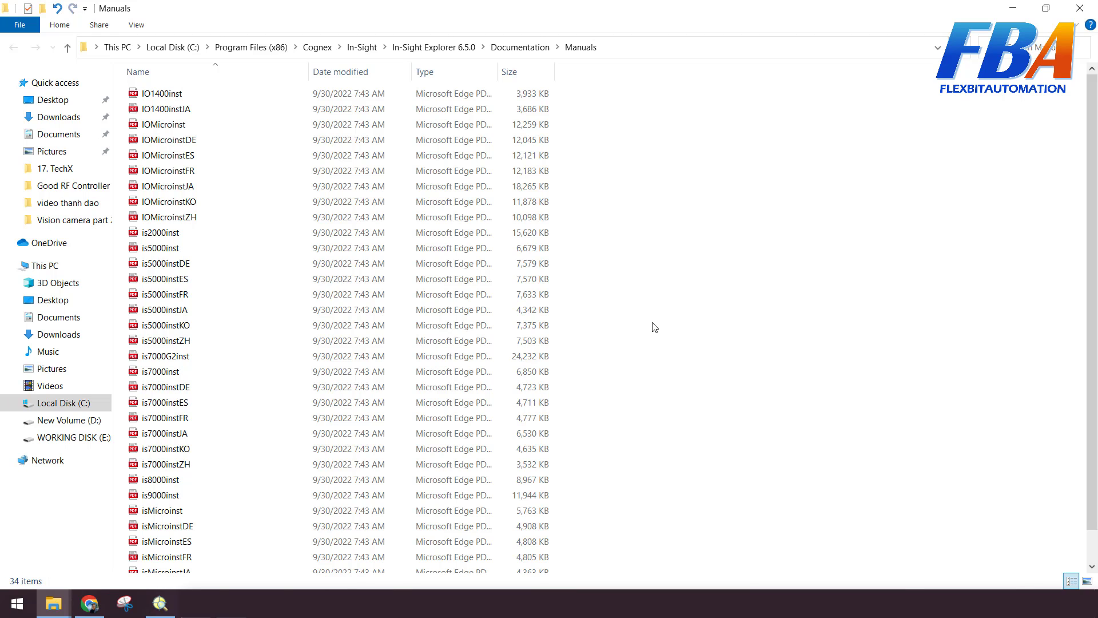
click(1080, 8)
Look through the EasyBuilder Help topics from Set Up Image and Locate Part to Inspect Part, Inputs/Outputs and Filmstrip.
click(213, 25)
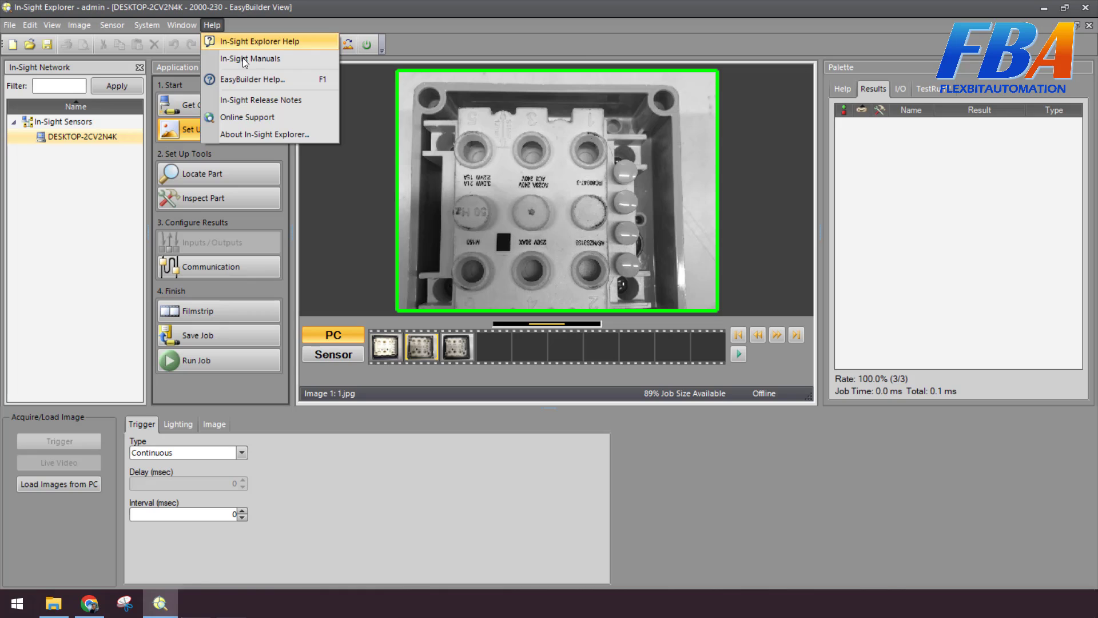
click(246, 78)
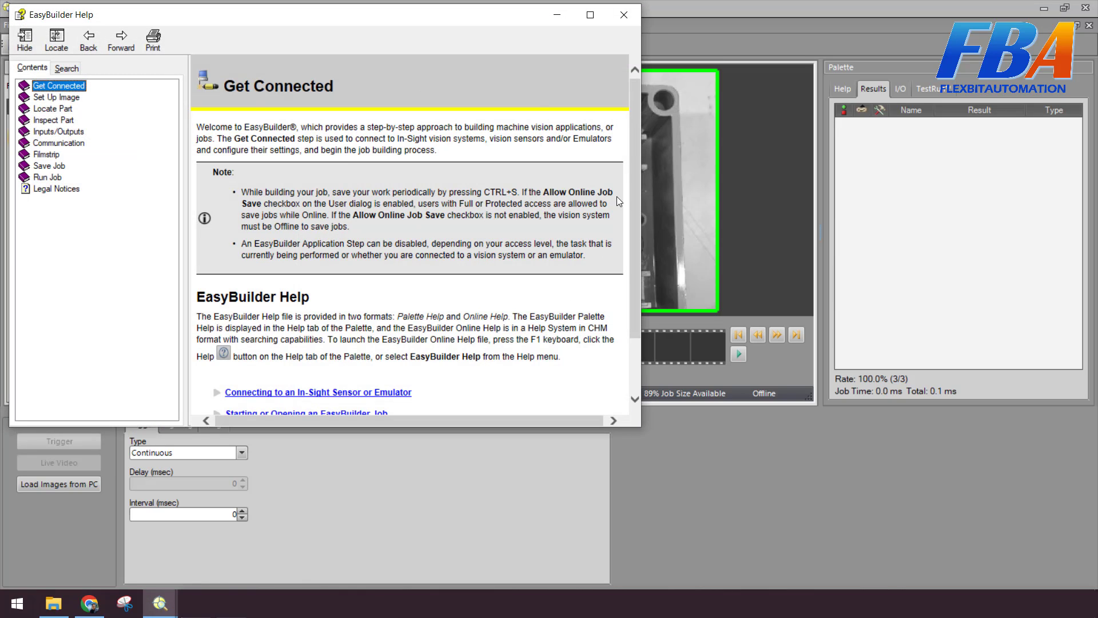
click(60, 98)
click(65, 108)
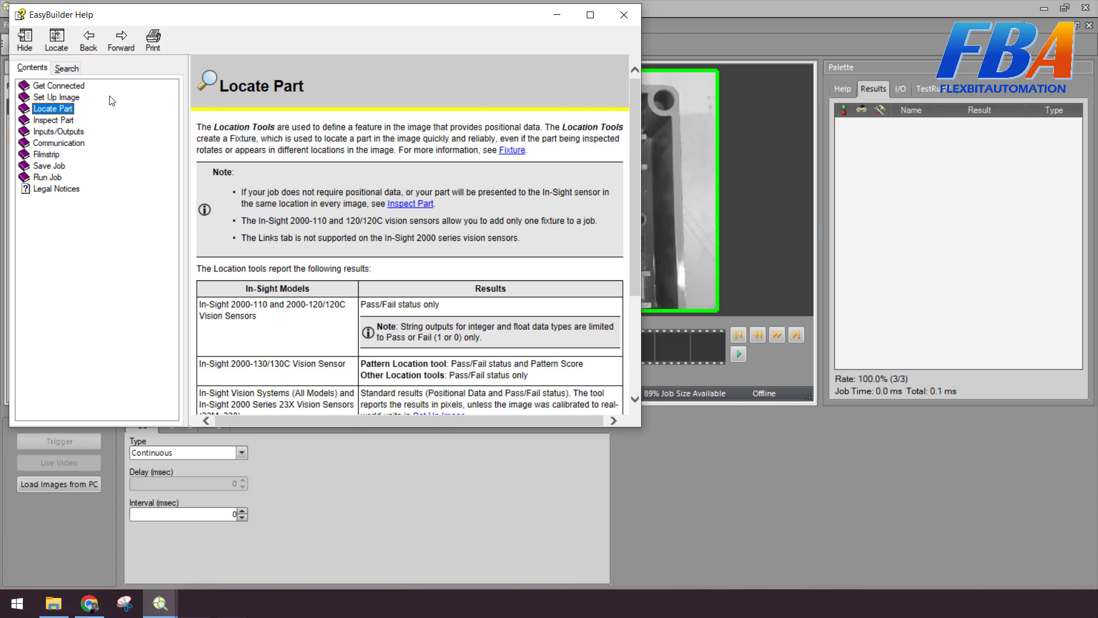
click(758, 25)
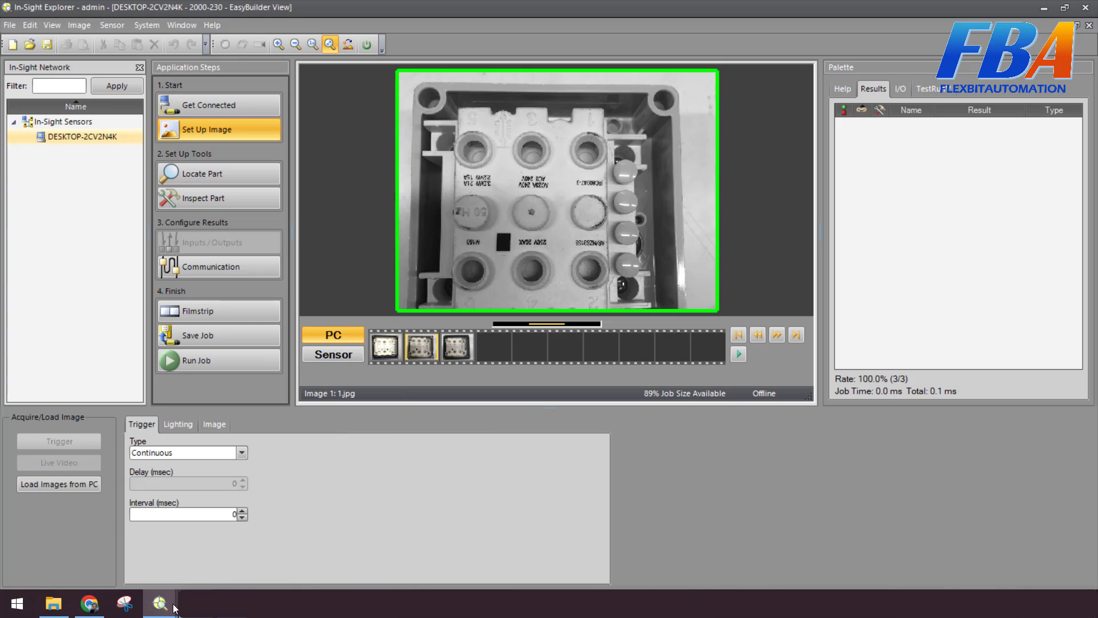
mouse_move(159, 604)
click(229, 547)
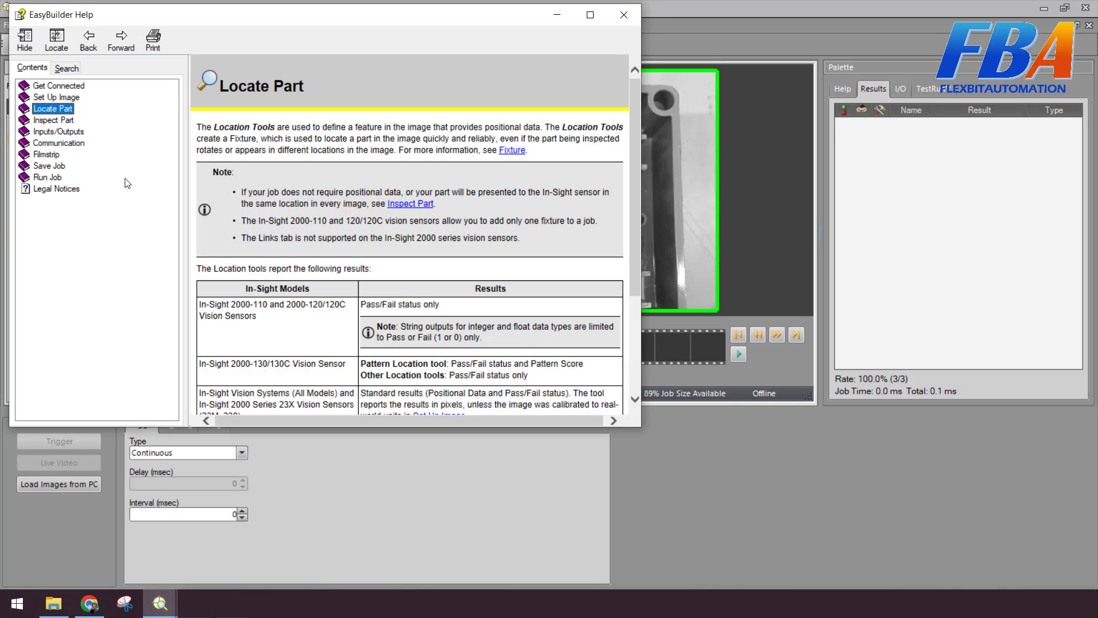
click(58, 120)
click(61, 132)
click(57, 155)
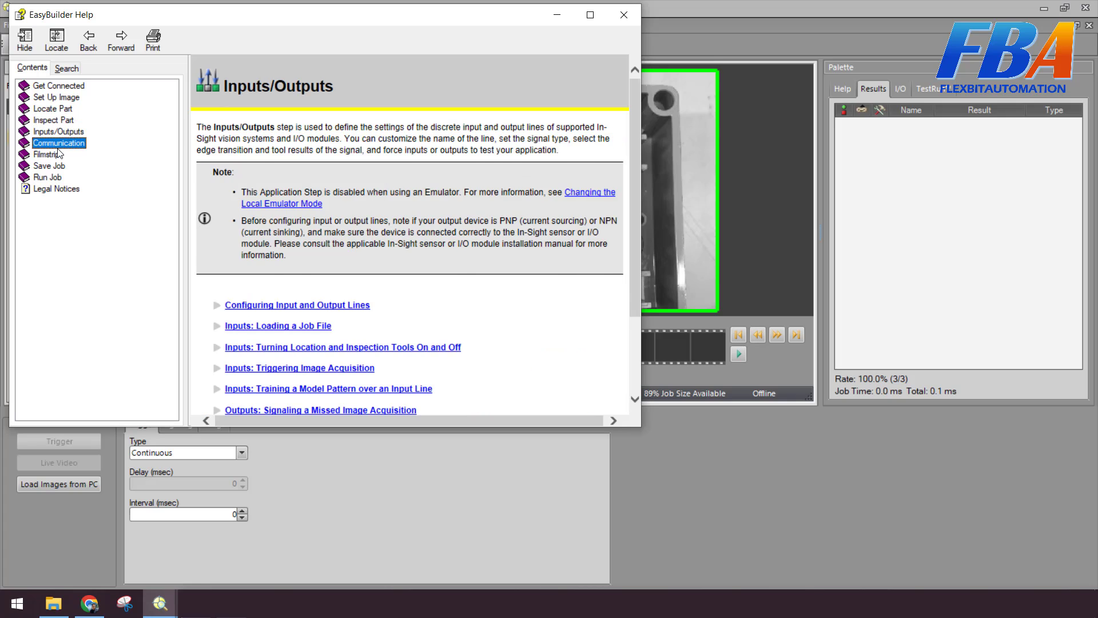
Examine the EasyBuilder Help subtopics of Set Up Image and Locate Part, including Adding, Deleting and Editing Location Tools, and close the help.
drag(514, 17, 854, 105)
click(419, 178)
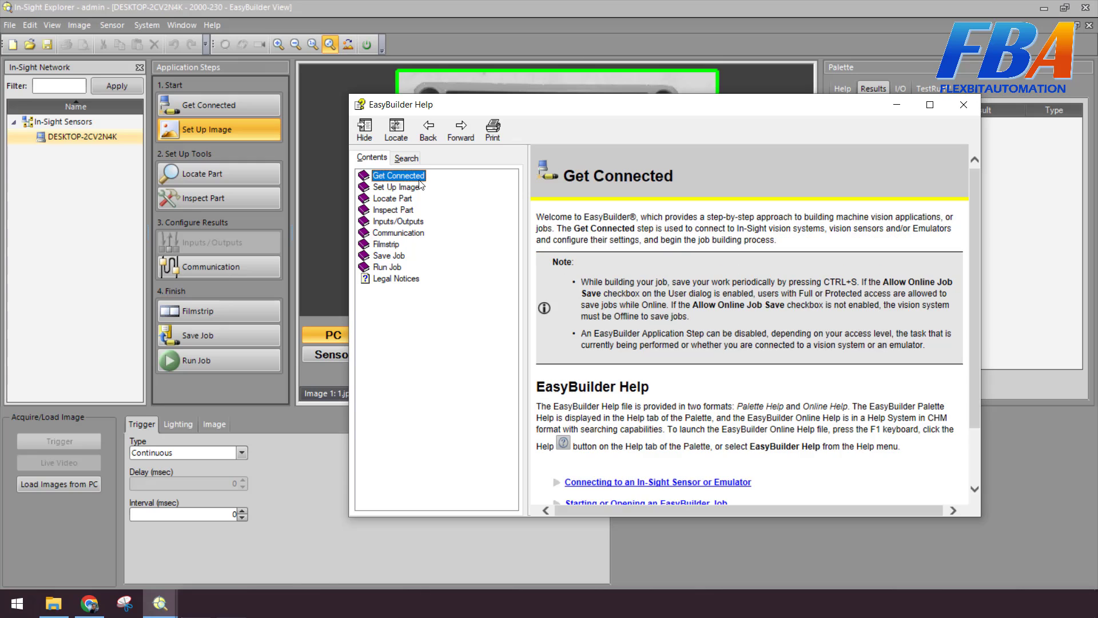
click(415, 186)
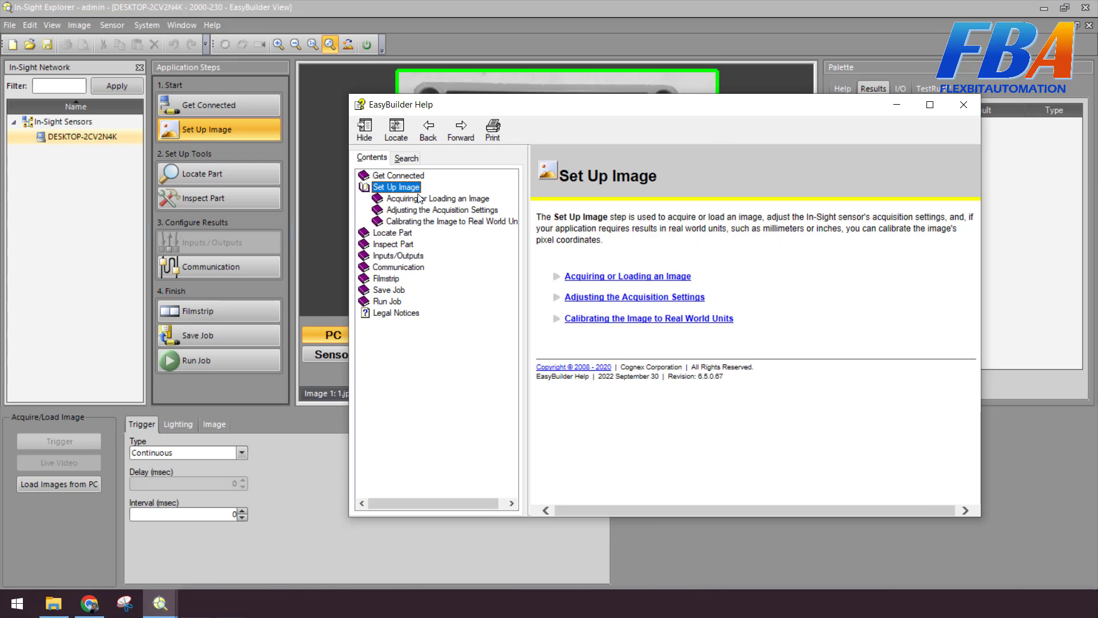
click(392, 232)
click(408, 244)
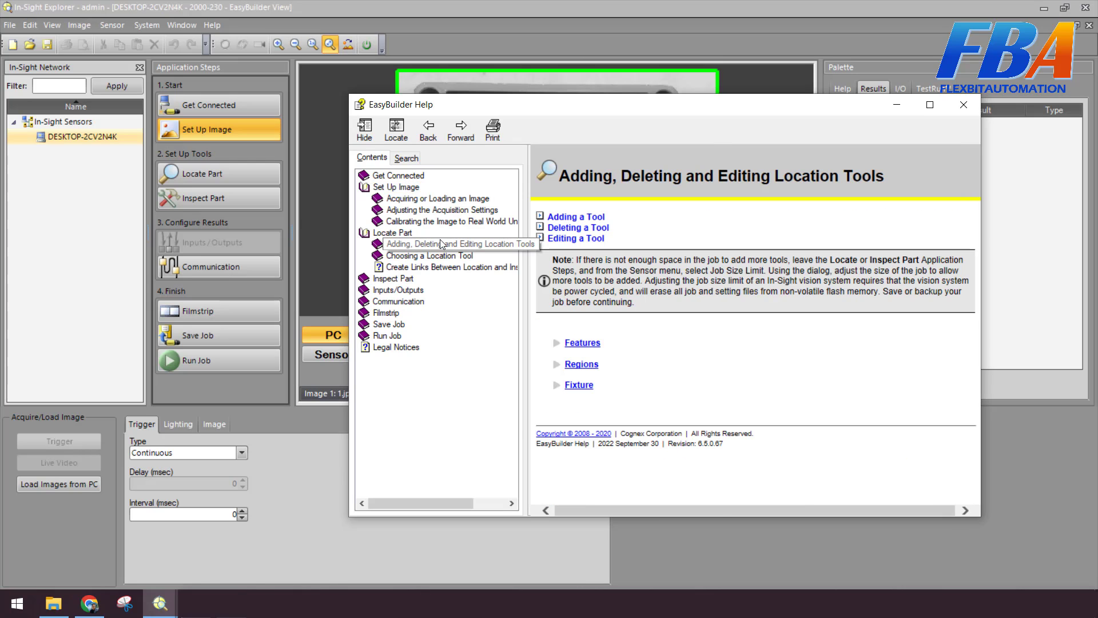
click(408, 244)
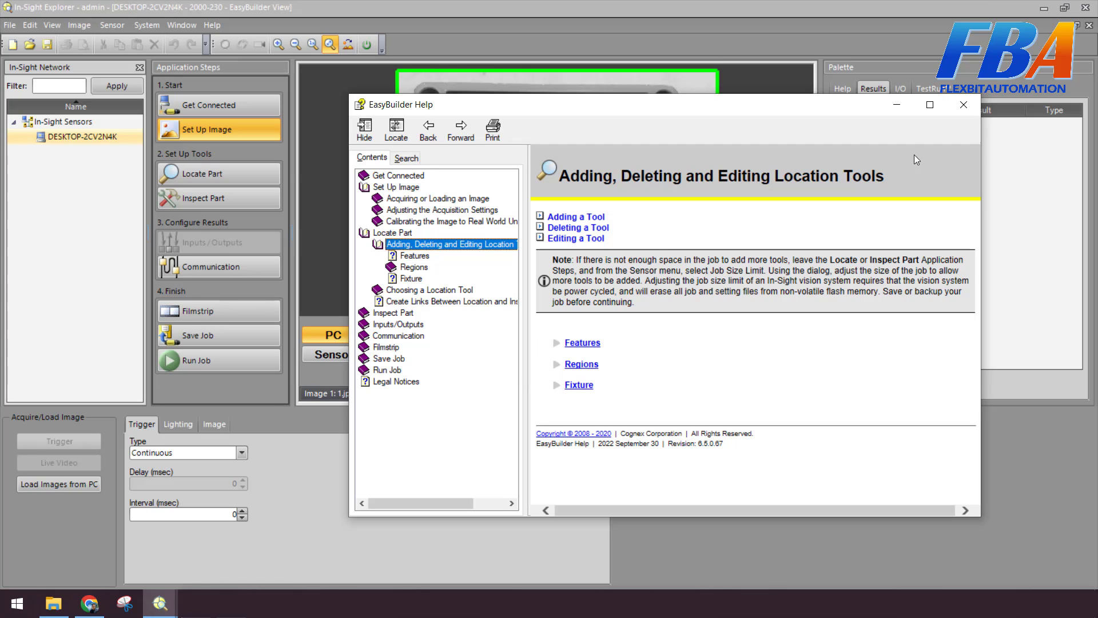
click(964, 106)
Review the In-Sight downloads on the Cognex online support page and switch back to In-Sight Explorer.
click(211, 25)
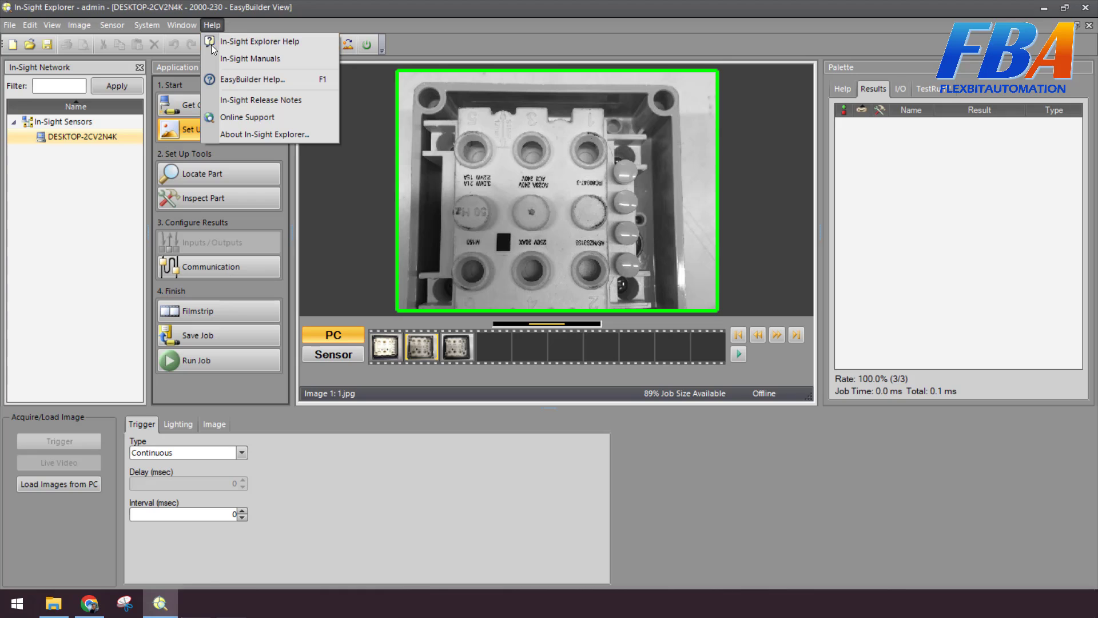
click(255, 117)
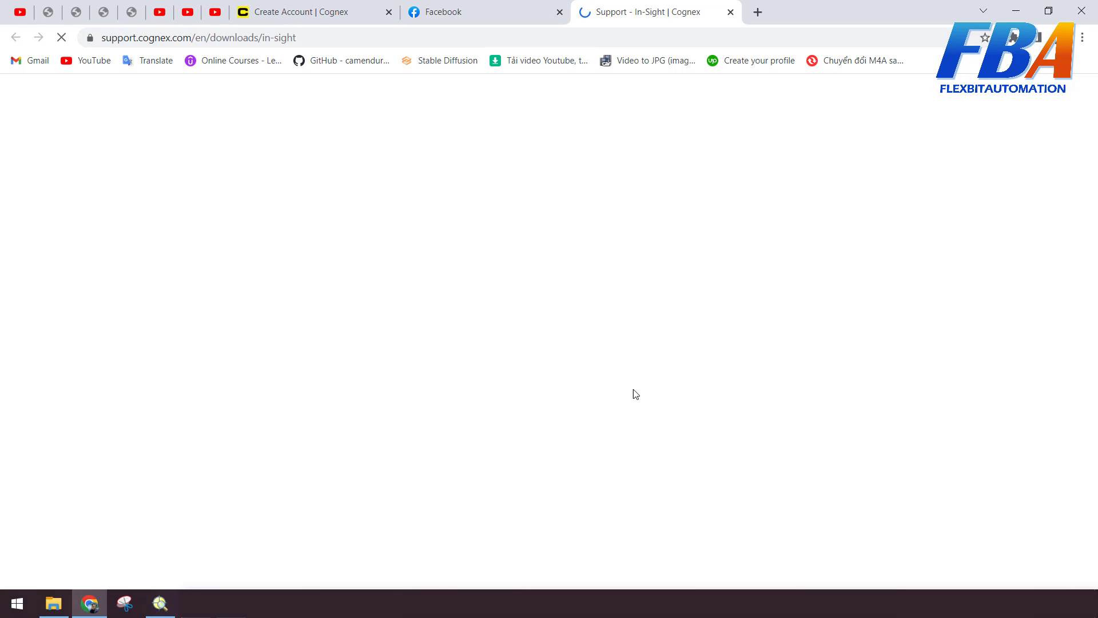
scroll(939, 335, down, 6)
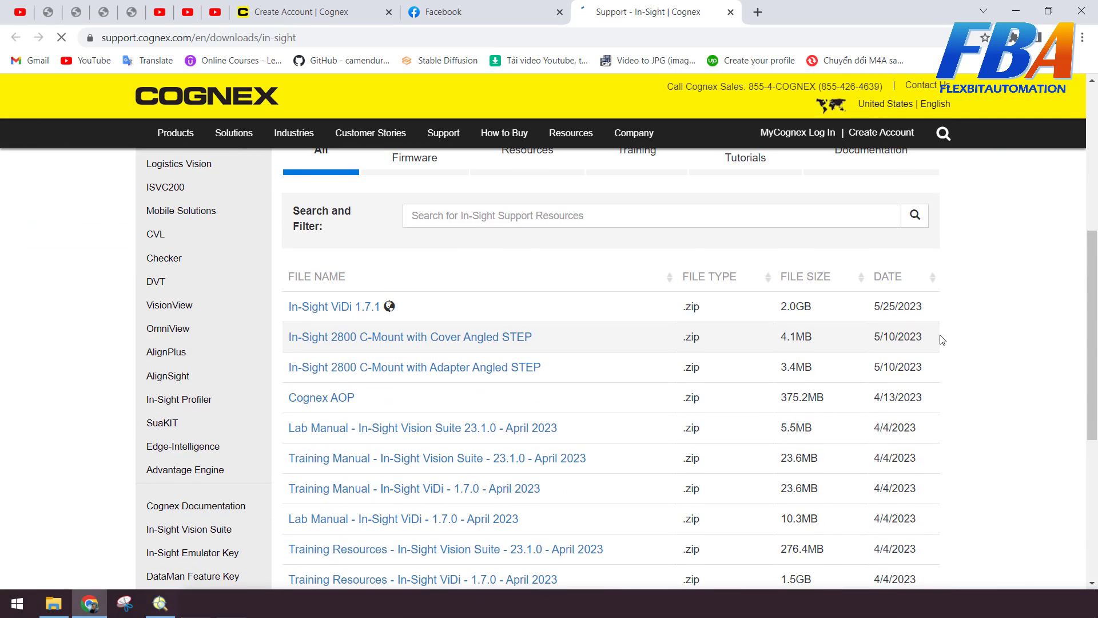
scroll(938, 309, down, 6)
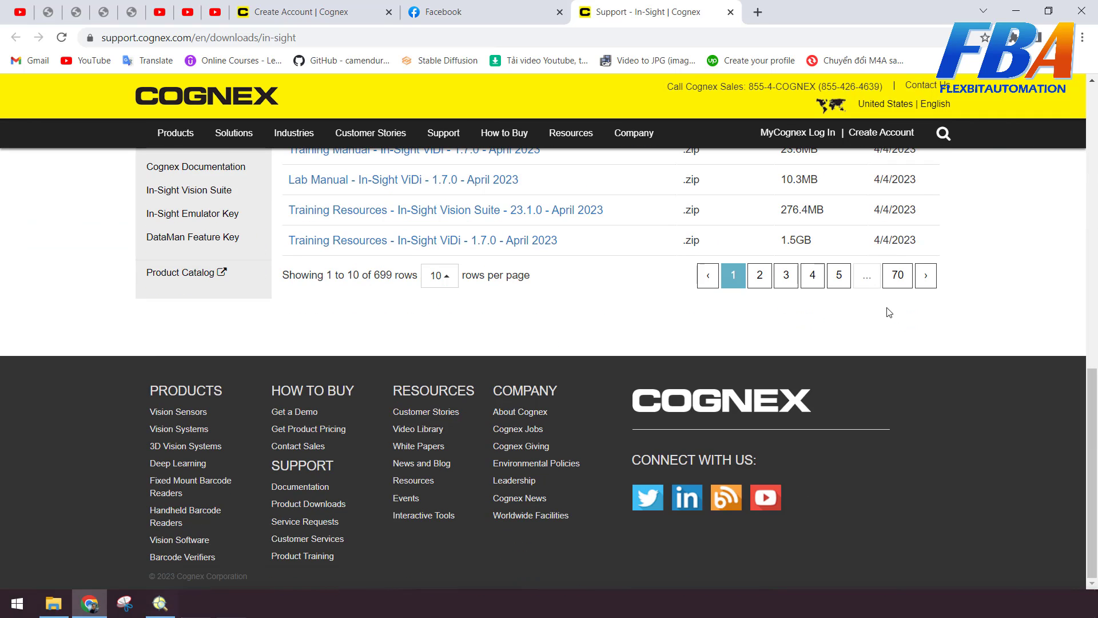
click(161, 603)
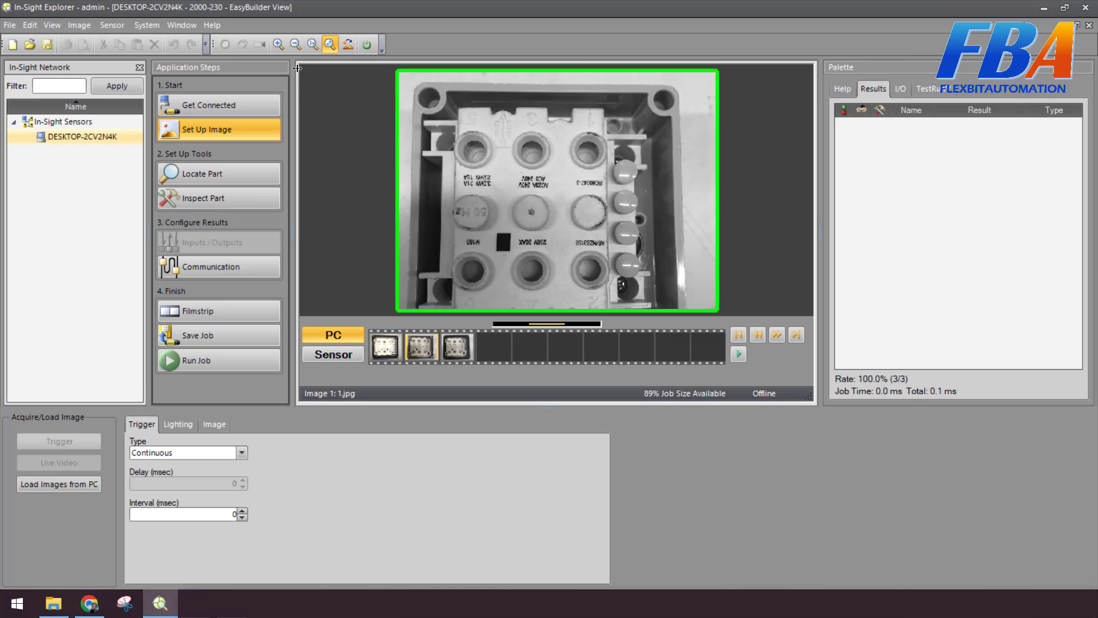
Open image.bmp from the DESKTOP-2CV2N4K sensor's files to test the current tools on it.
click(9, 26)
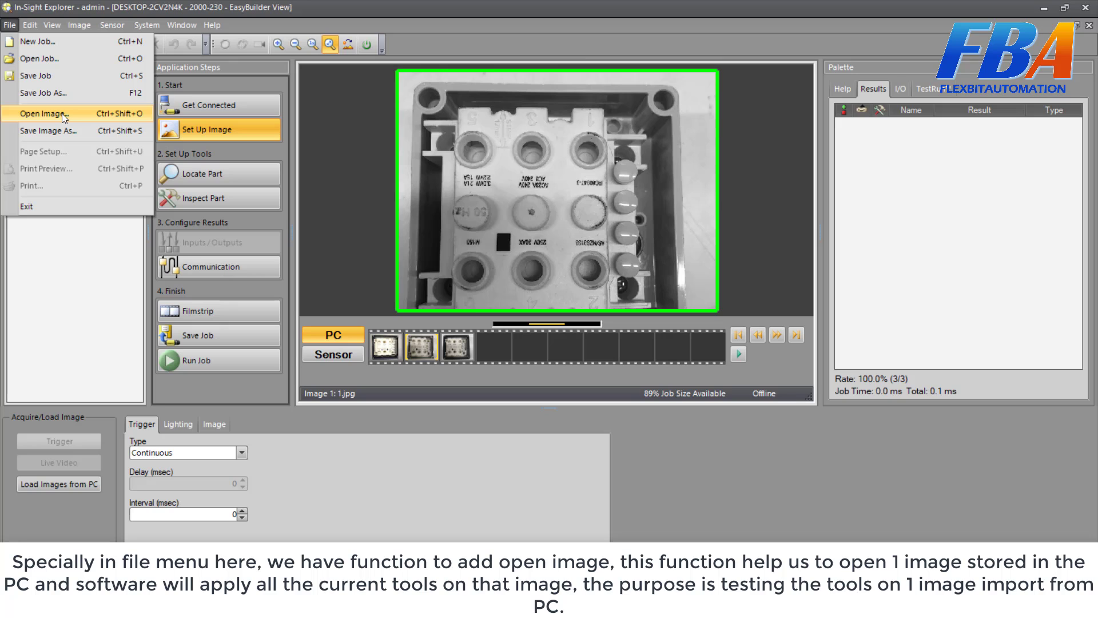
click(61, 113)
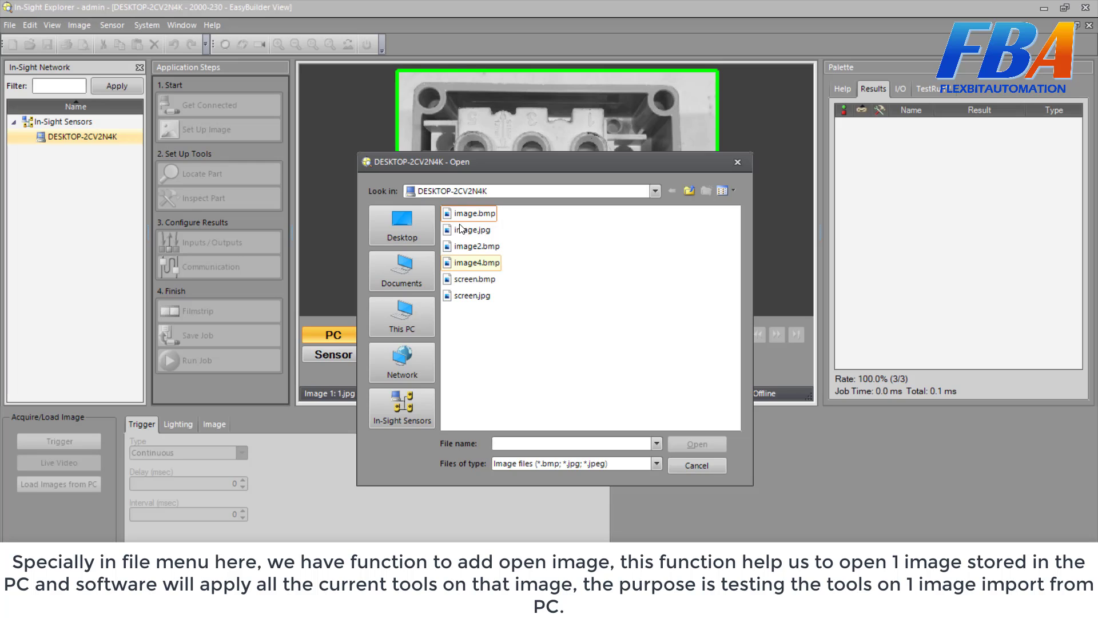
double_click(482, 215)
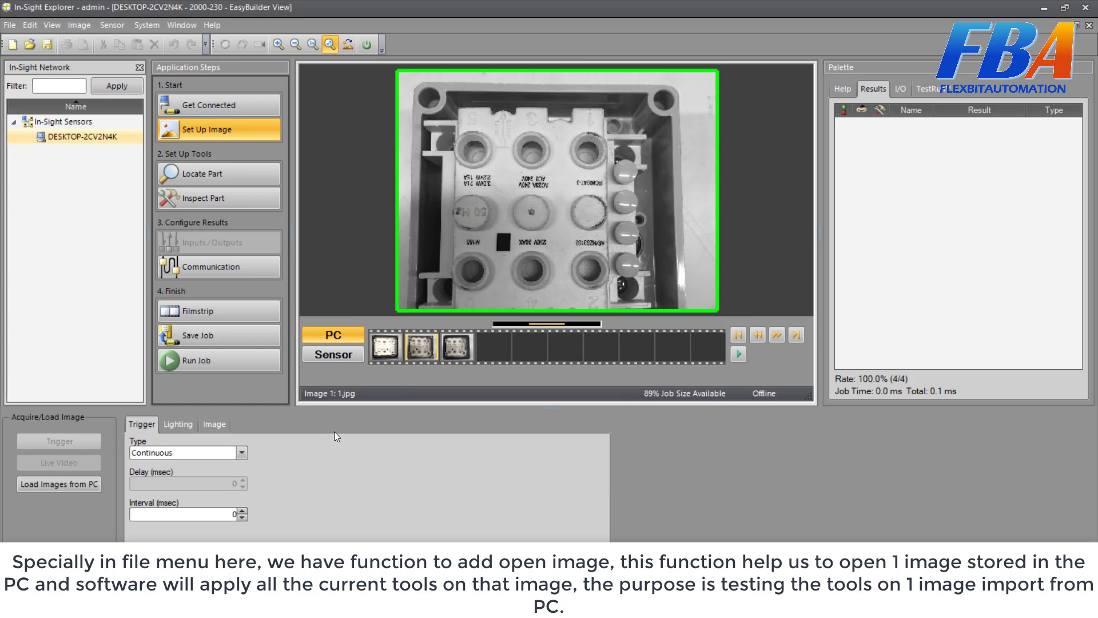
View the three PC filmstrip images one after another, from the last back to the first, 1 OK.jpg.
click(455, 346)
click(430, 348)
click(394, 349)
Open HMI View Selection and examine its four views, from Image Only to Current Image and Last Failed Image (Vertical).
click(9, 24)
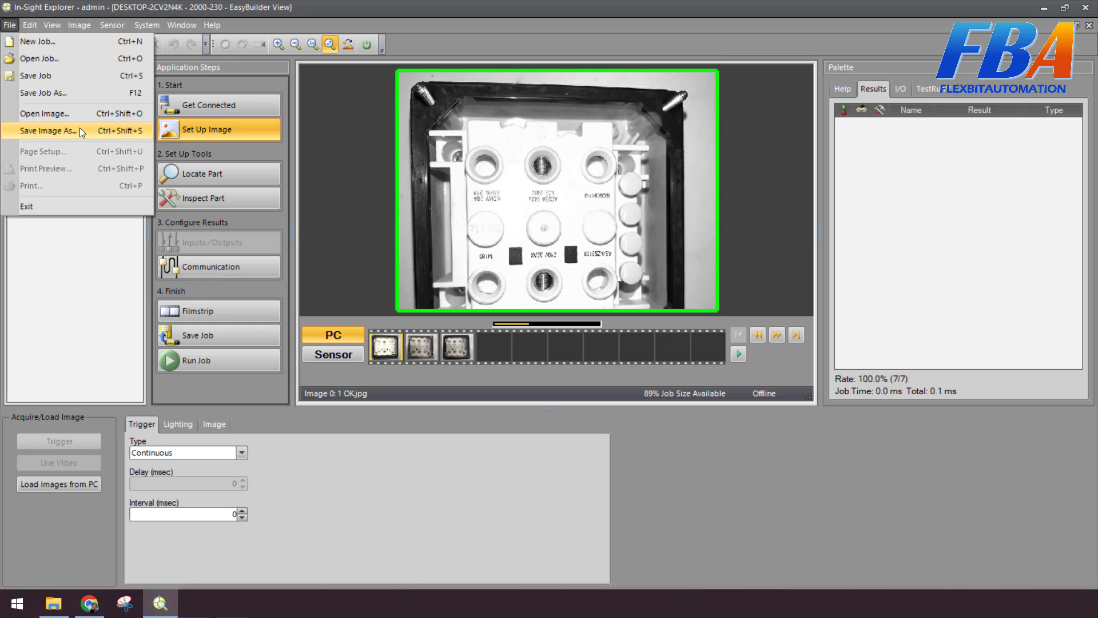
mouse_move(30, 29)
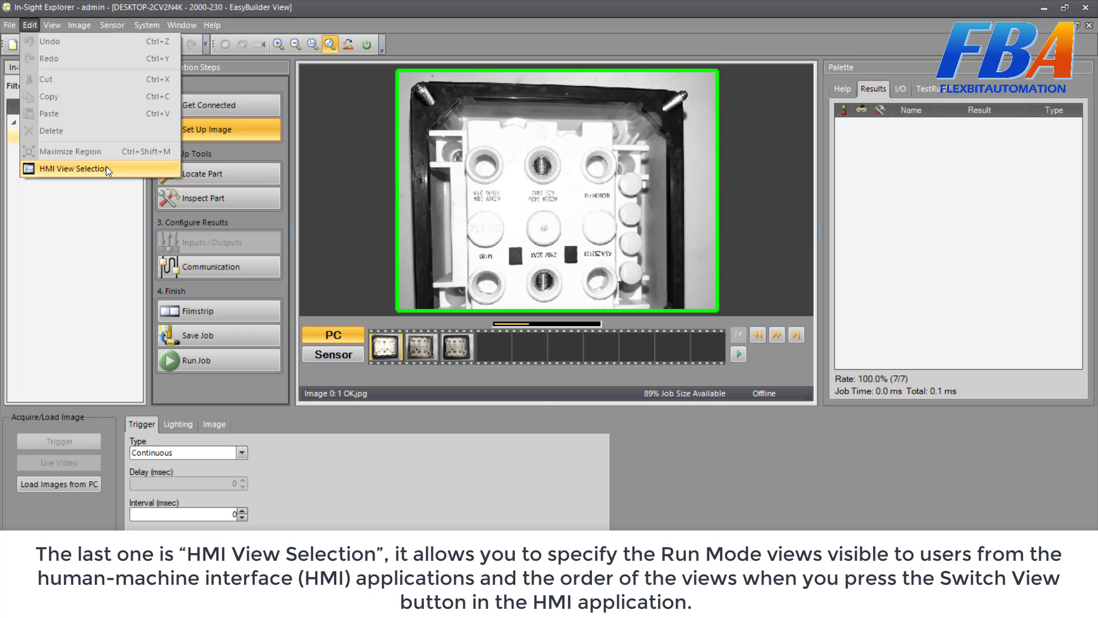
click(106, 168)
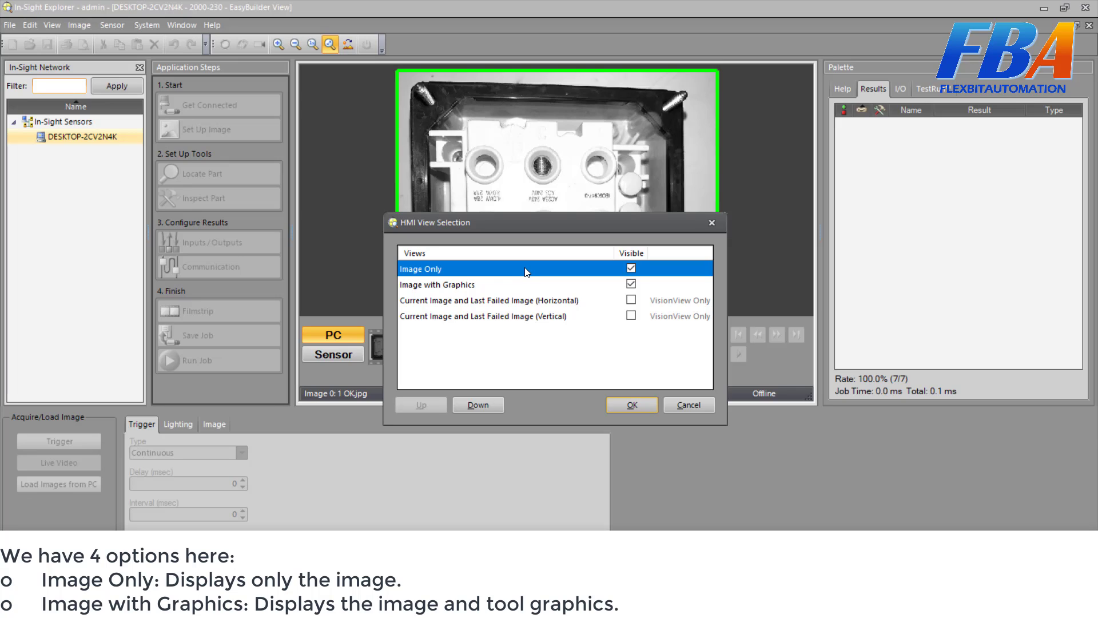
click(473, 282)
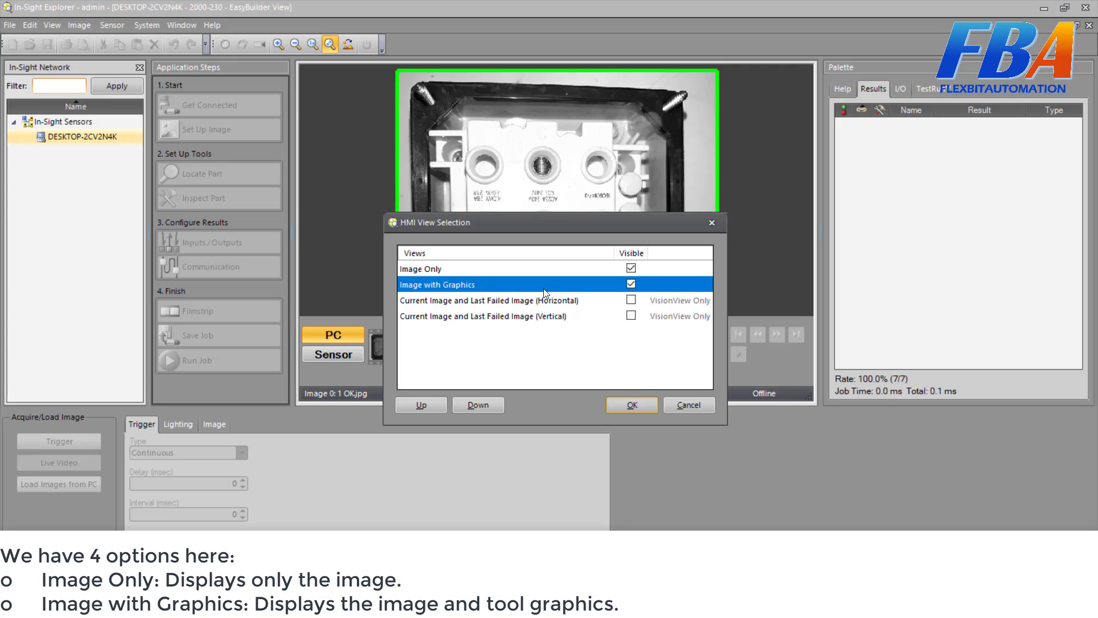
click(529, 298)
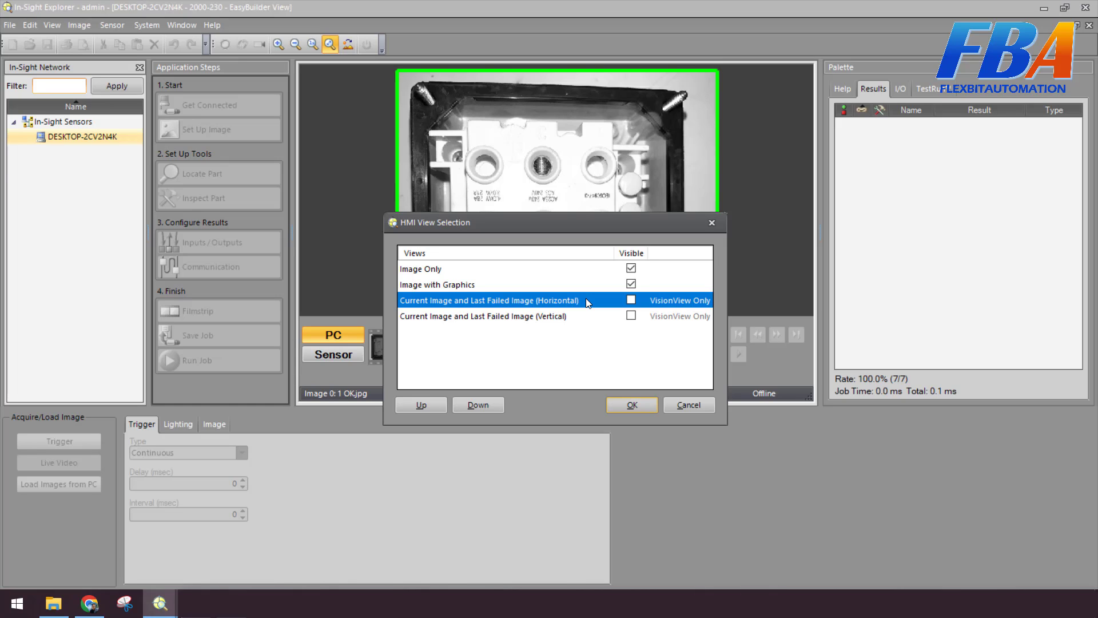
click(561, 316)
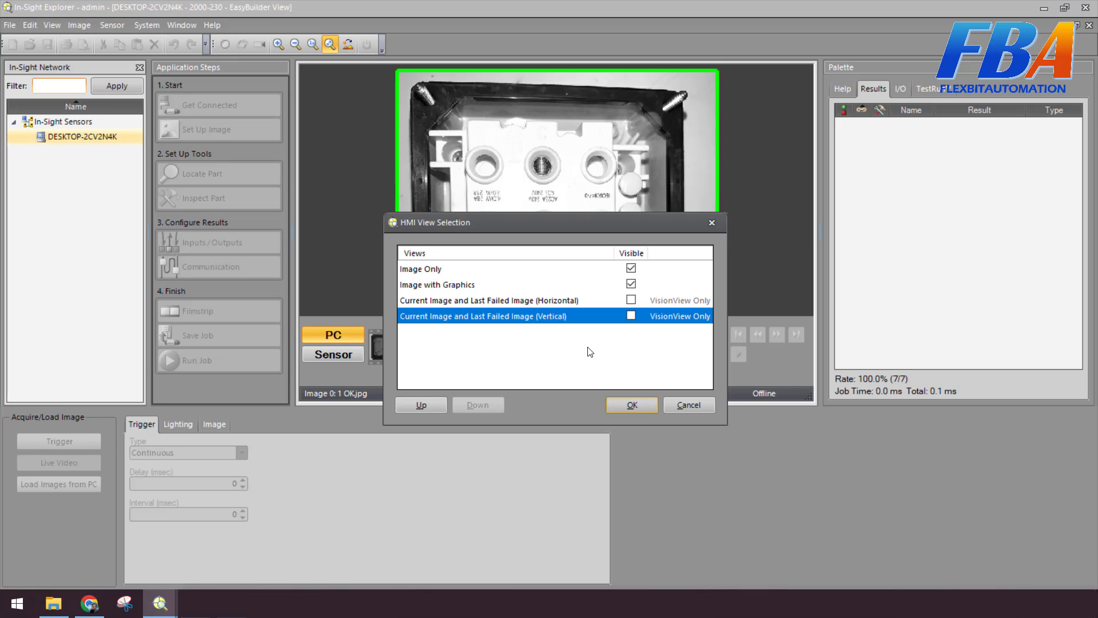
Cancel the HMI View Selection dialog, and hide the In-Sight Network pane and show it again.
click(710, 408)
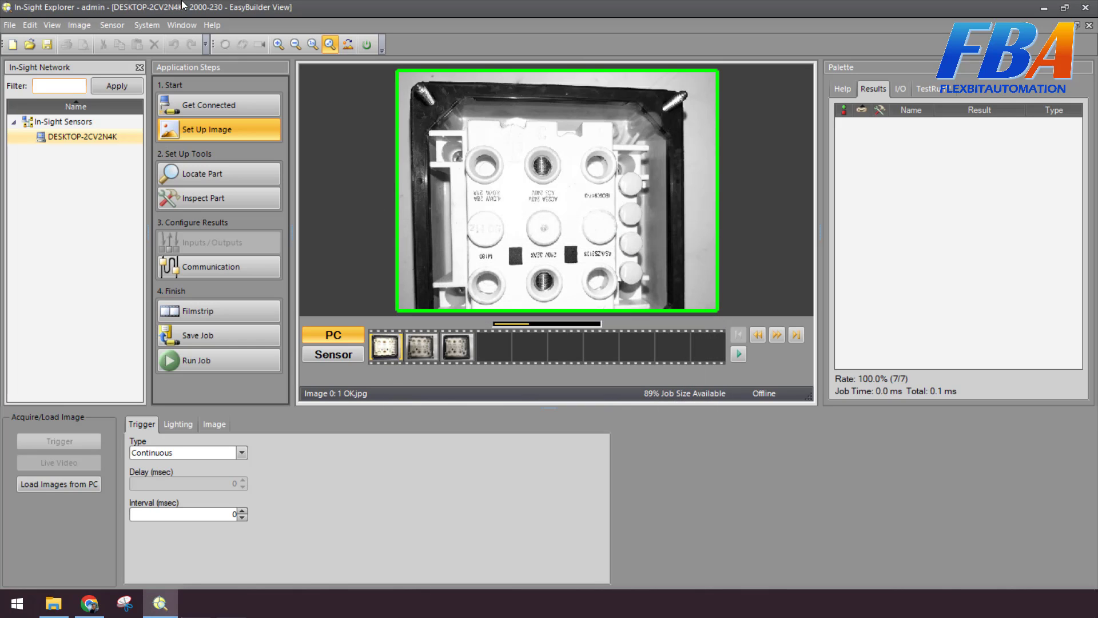
click(49, 24)
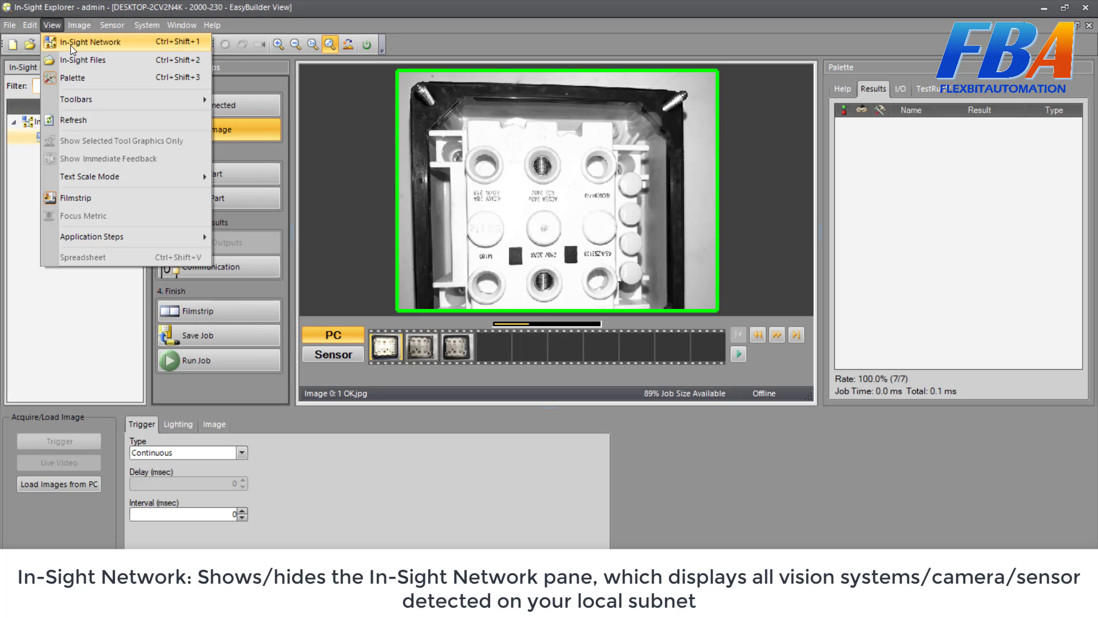
click(70, 43)
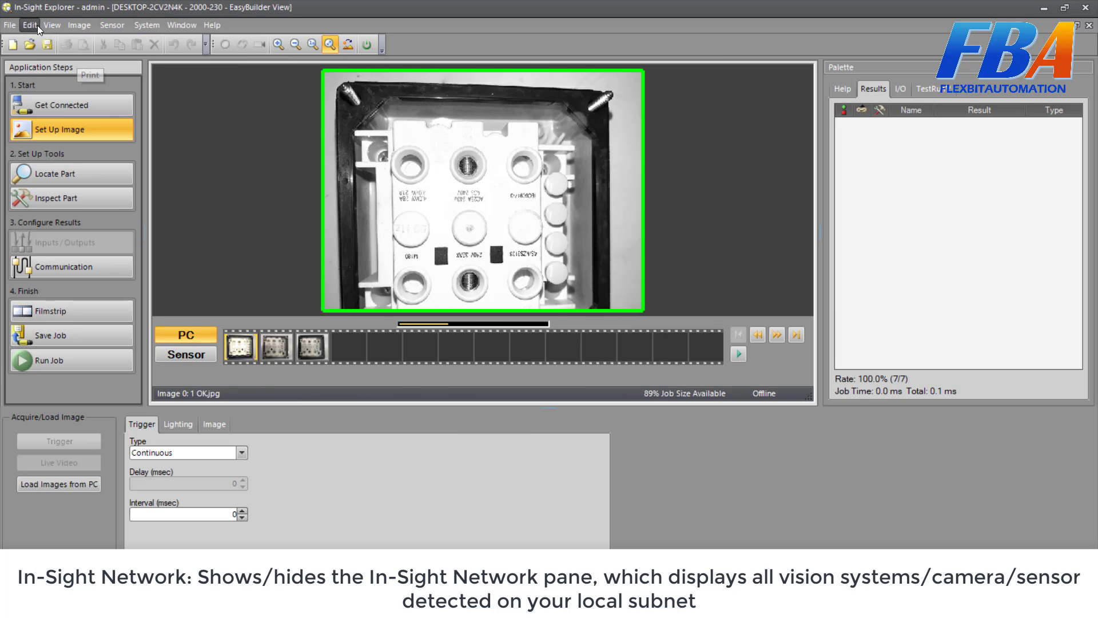
click(54, 25)
click(71, 40)
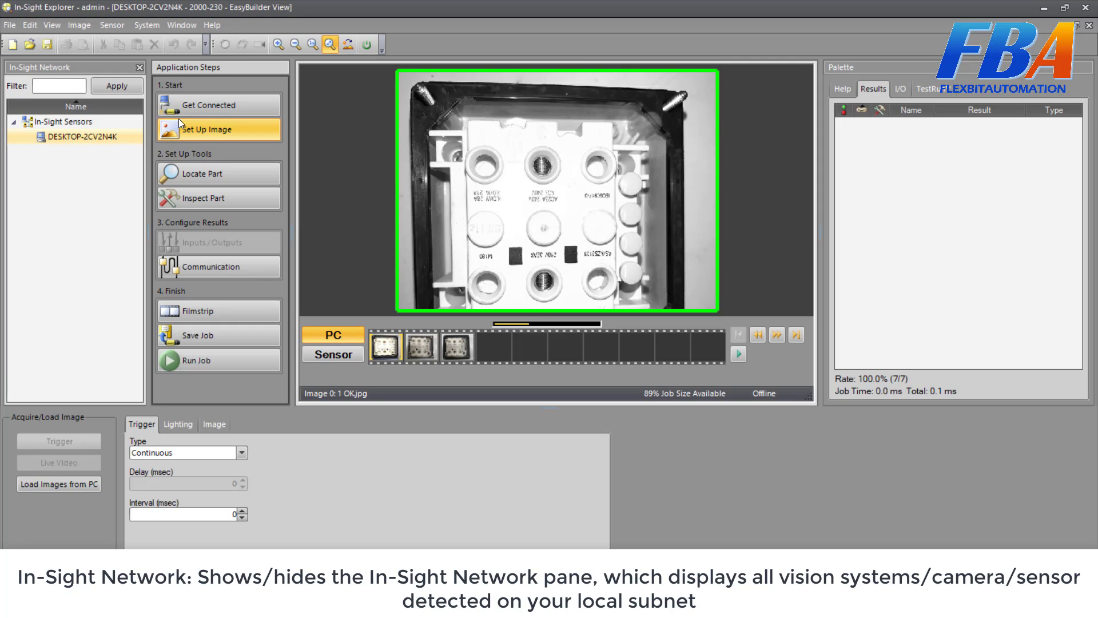
Collapse and re-expand the In-Sight Sensors group, leave it selected, and show the In-Sight Files pane.
click(43, 126)
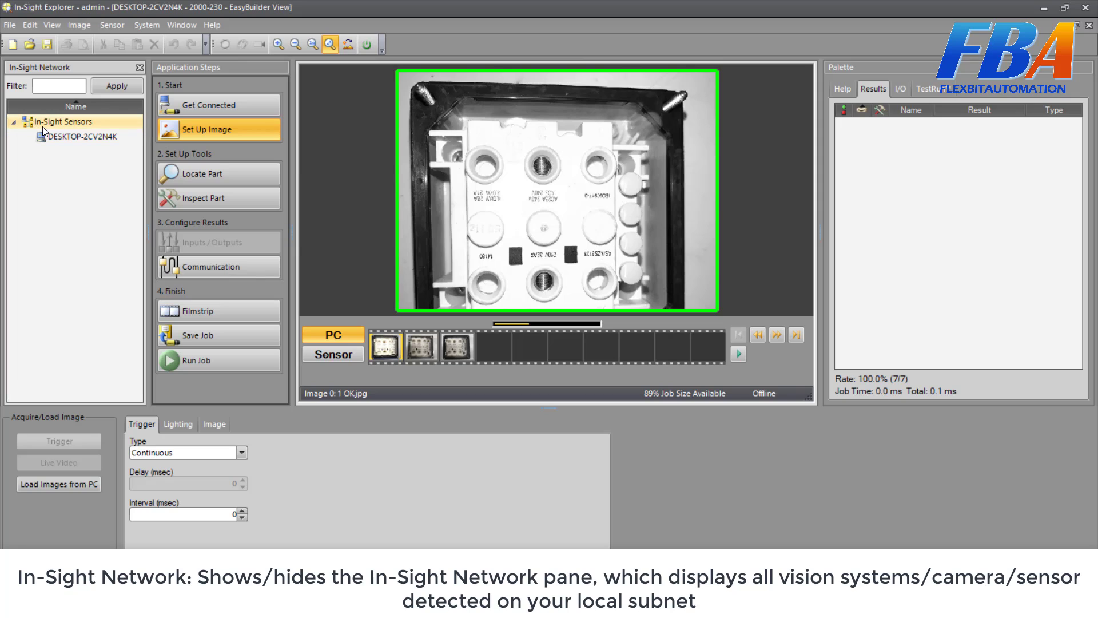
click(13, 121)
click(13, 122)
click(98, 136)
click(101, 121)
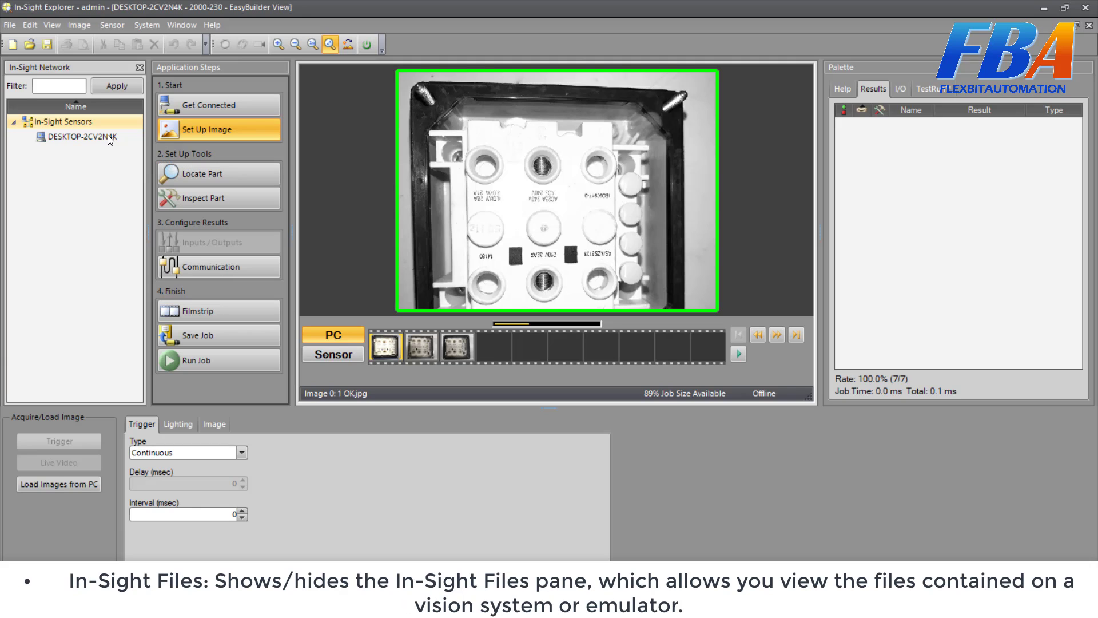
click(52, 25)
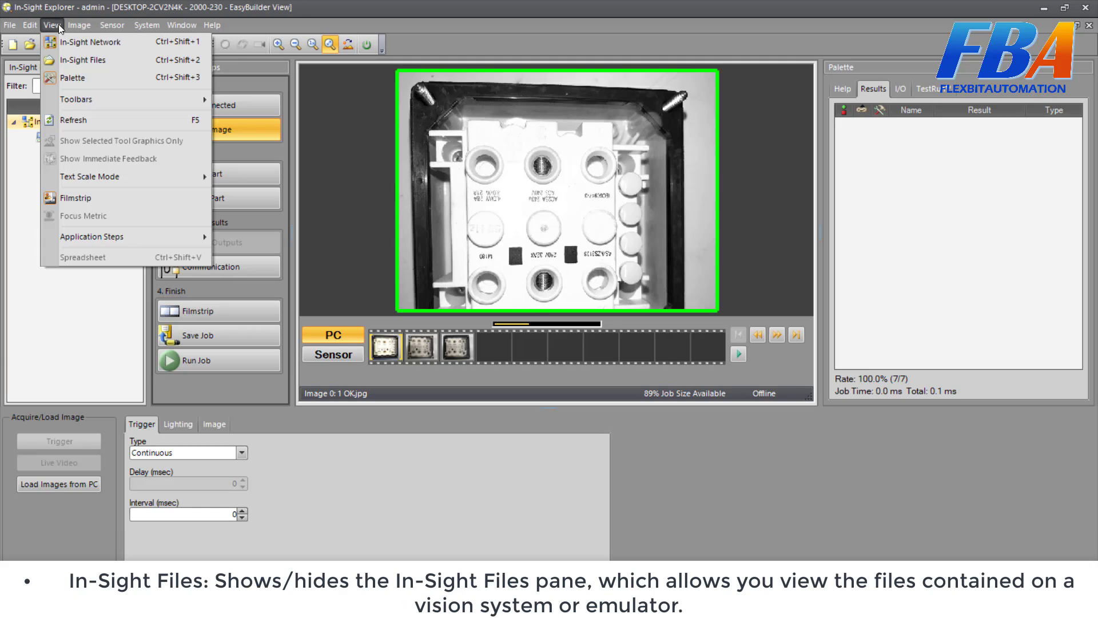
click(67, 60)
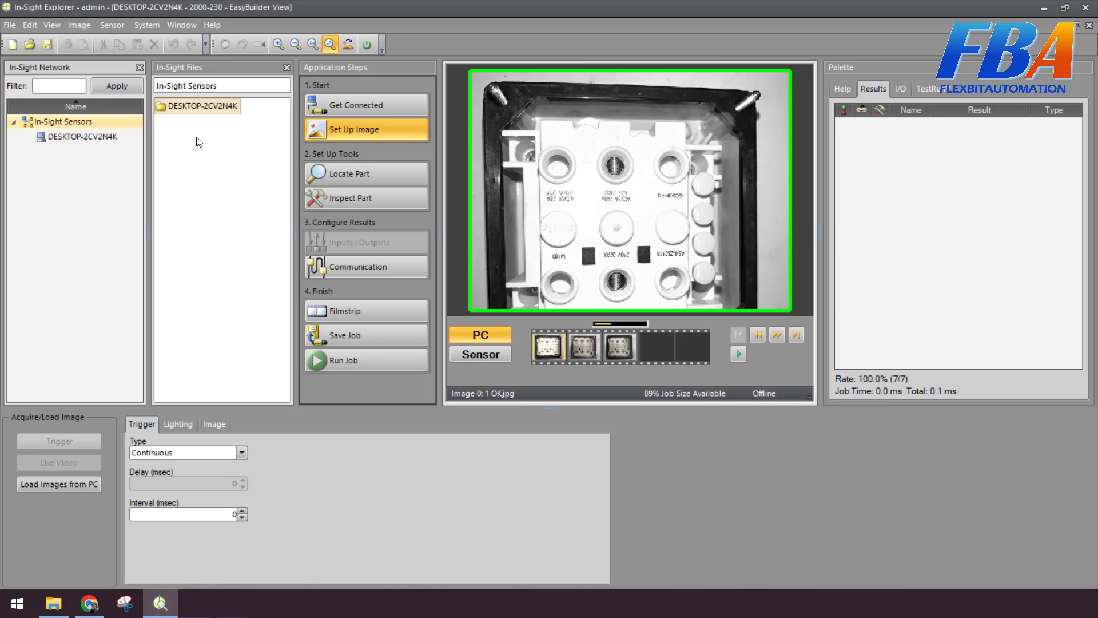
Hide the Palette and show it again.
click(55, 30)
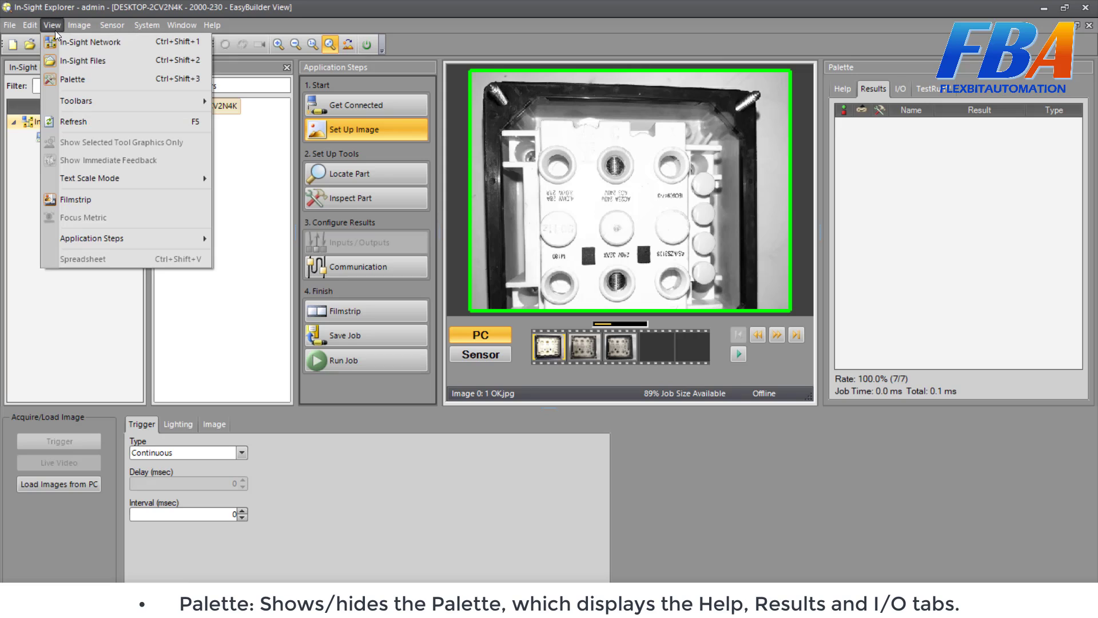
click(73, 81)
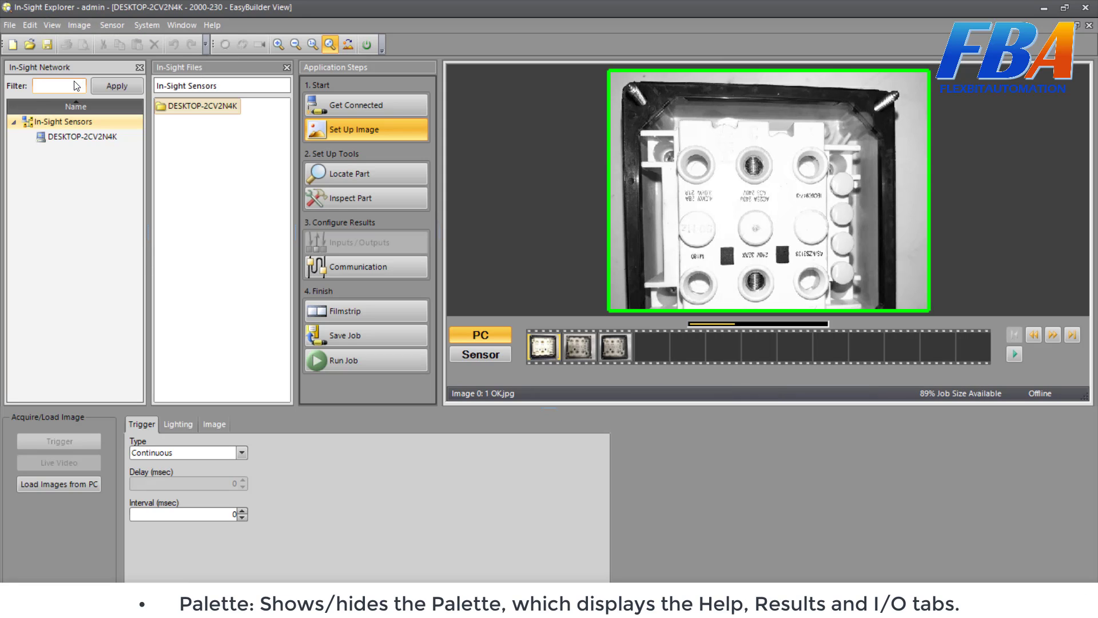
click(52, 26)
click(66, 84)
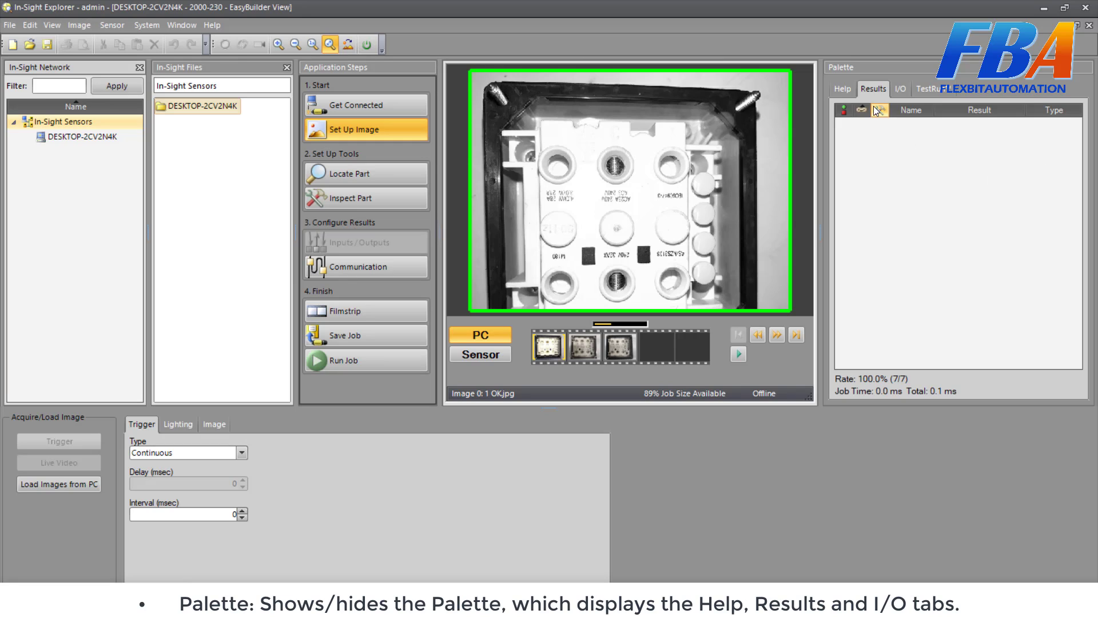
View the Palette's Help, Results, I/O and TestRun pages one after another.
click(842, 90)
click(874, 90)
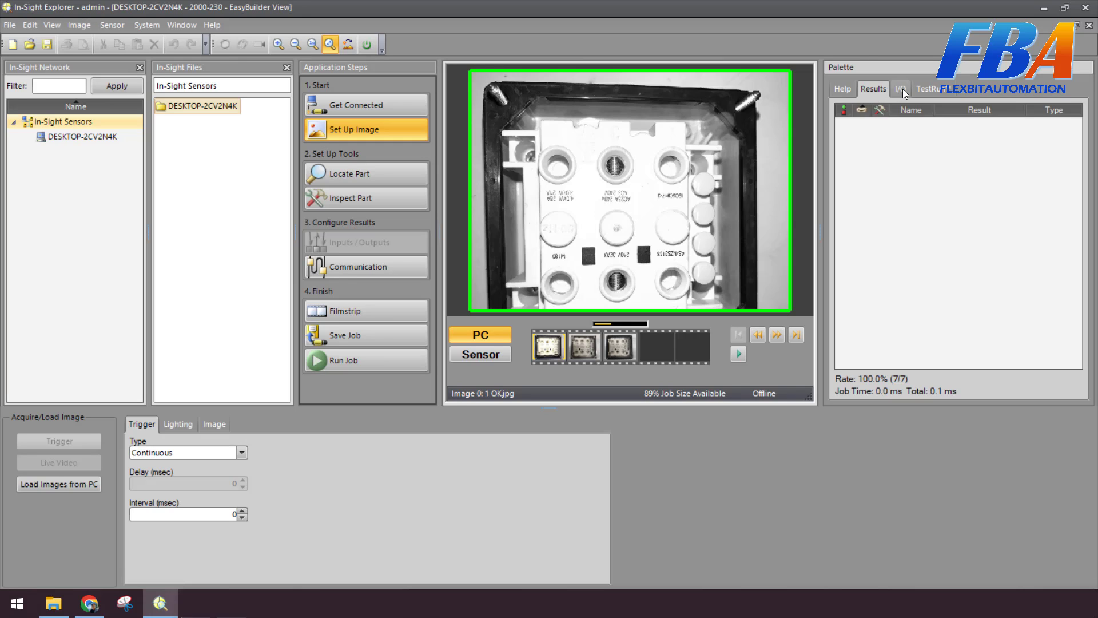
click(901, 88)
click(930, 89)
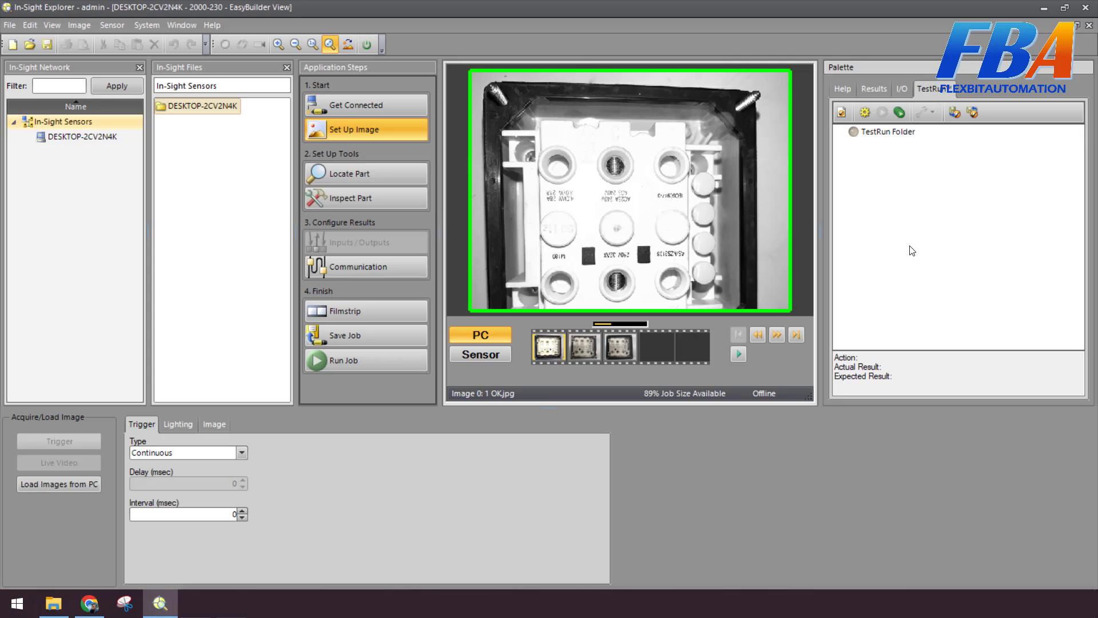
Hide the Standard toolbar and show it again.
click(52, 26)
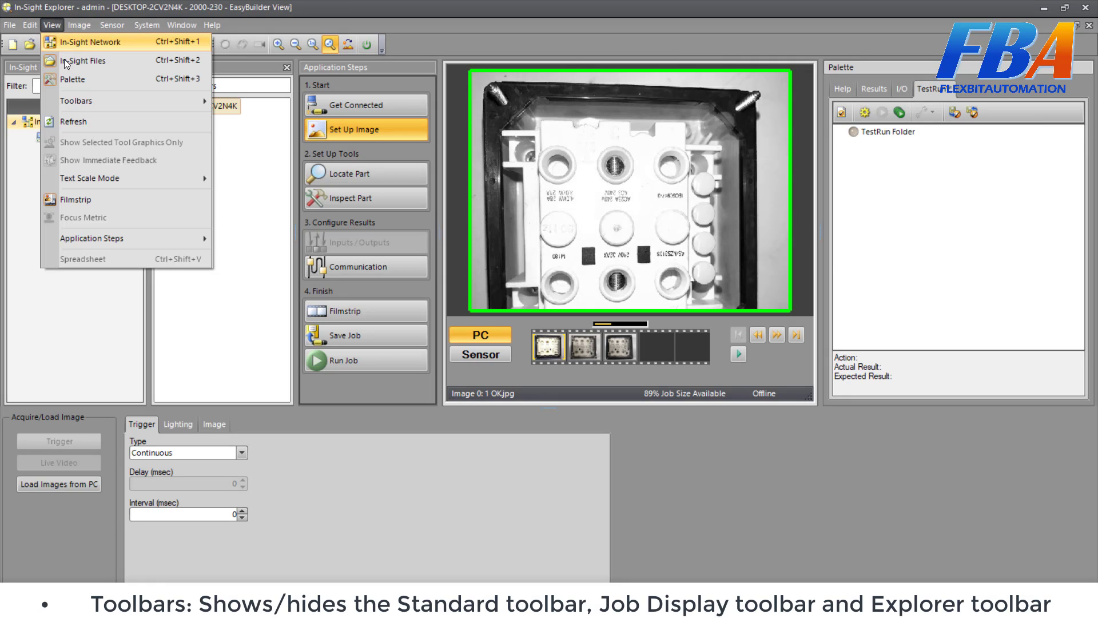
mouse_move(75, 101)
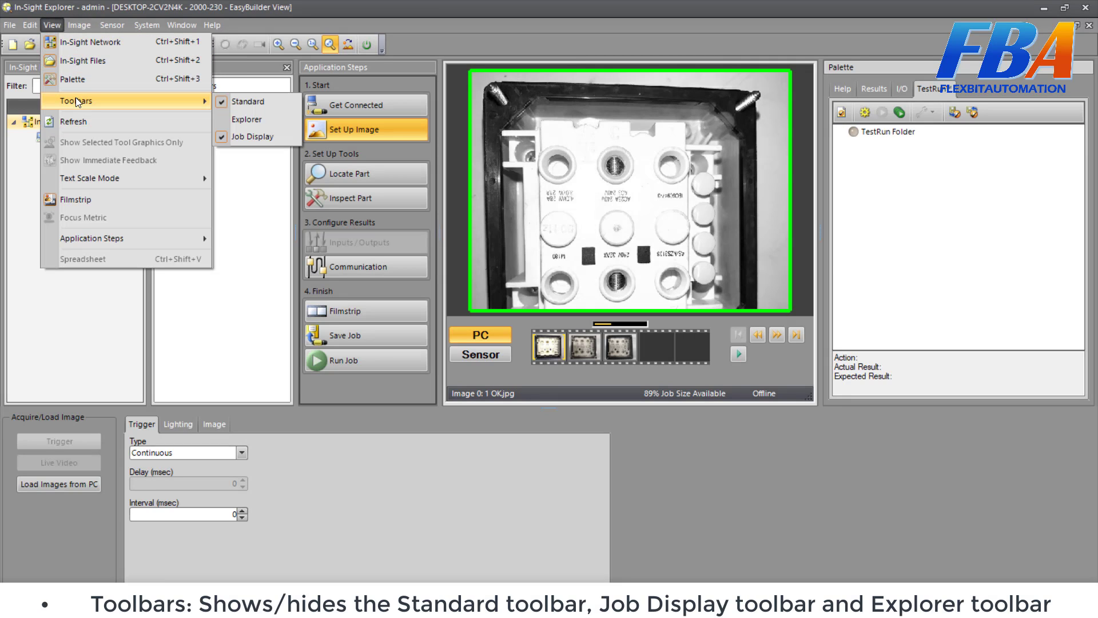
click(261, 103)
click(51, 26)
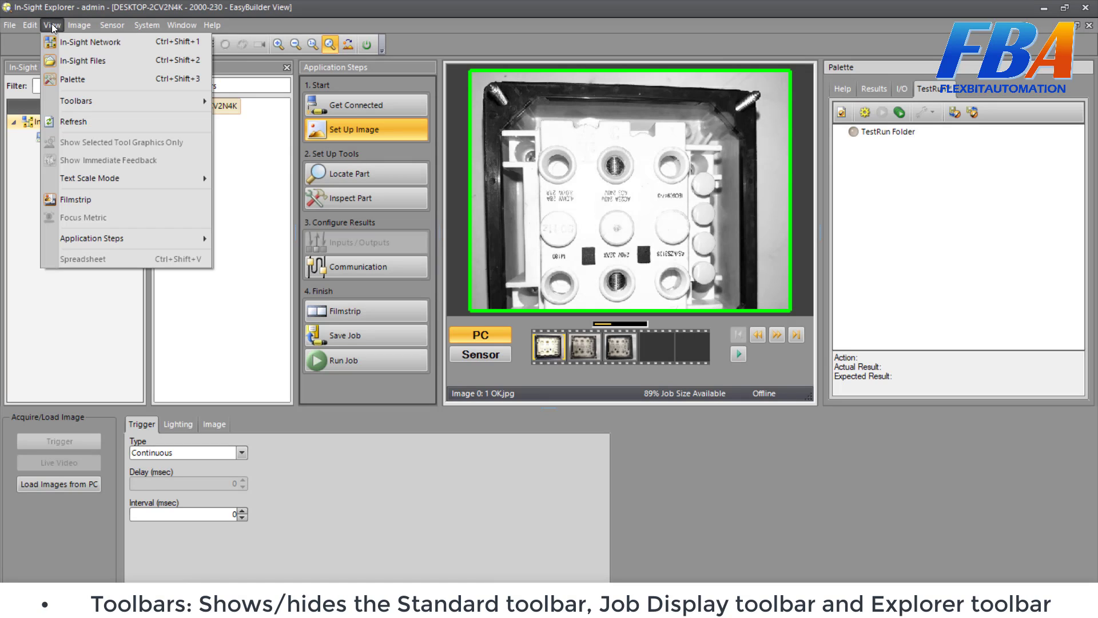
mouse_move(143, 100)
click(252, 105)
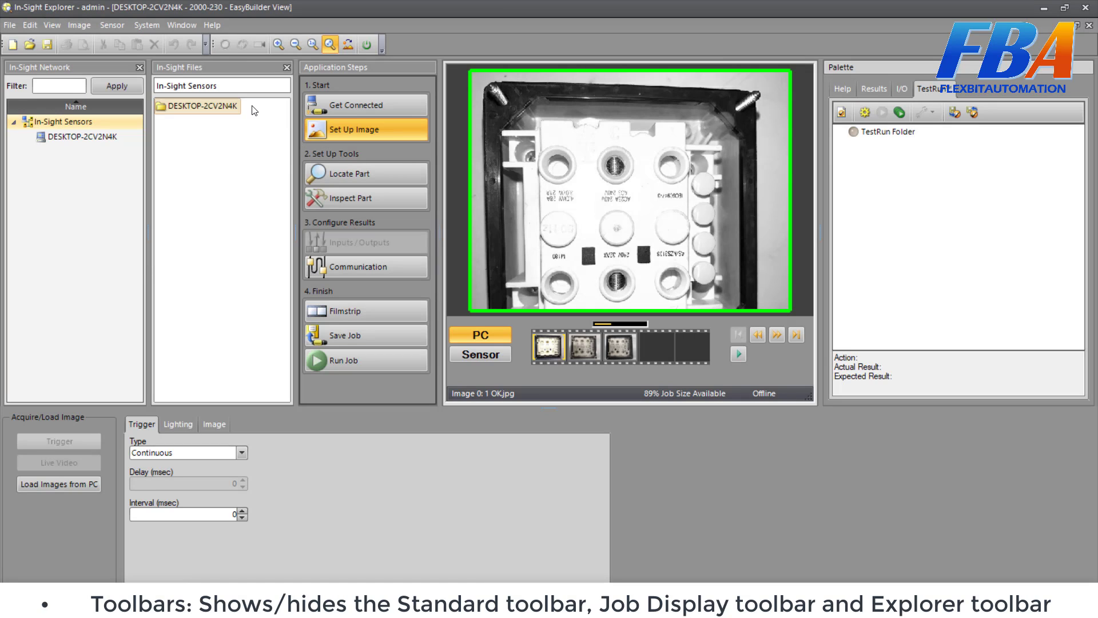
Refresh the In-Sight sensor and file lists twice.
click(50, 25)
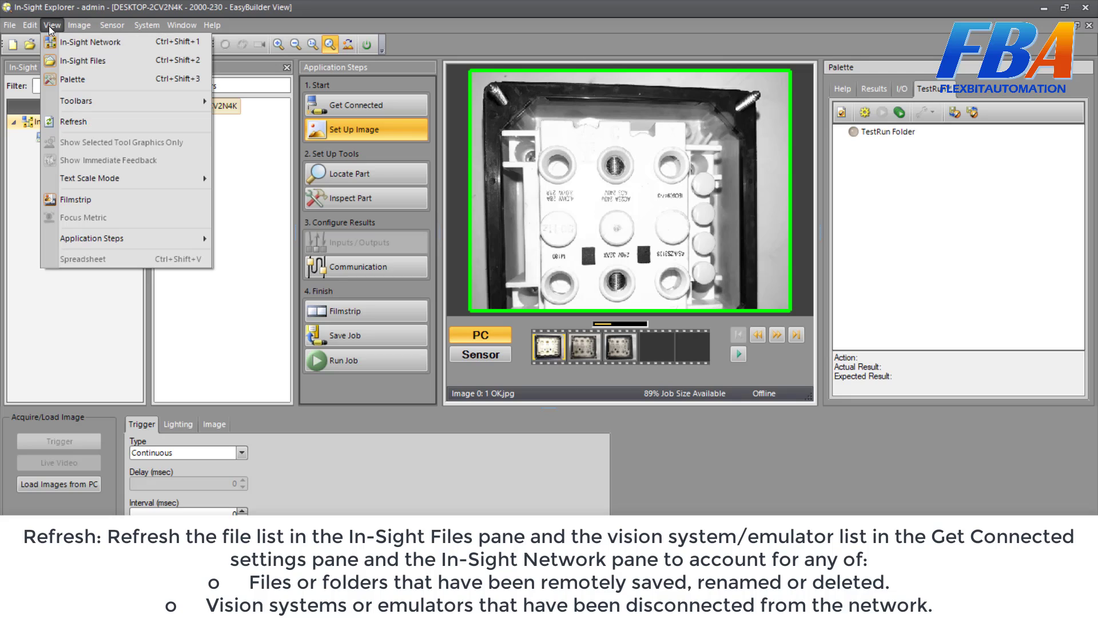
click(97, 129)
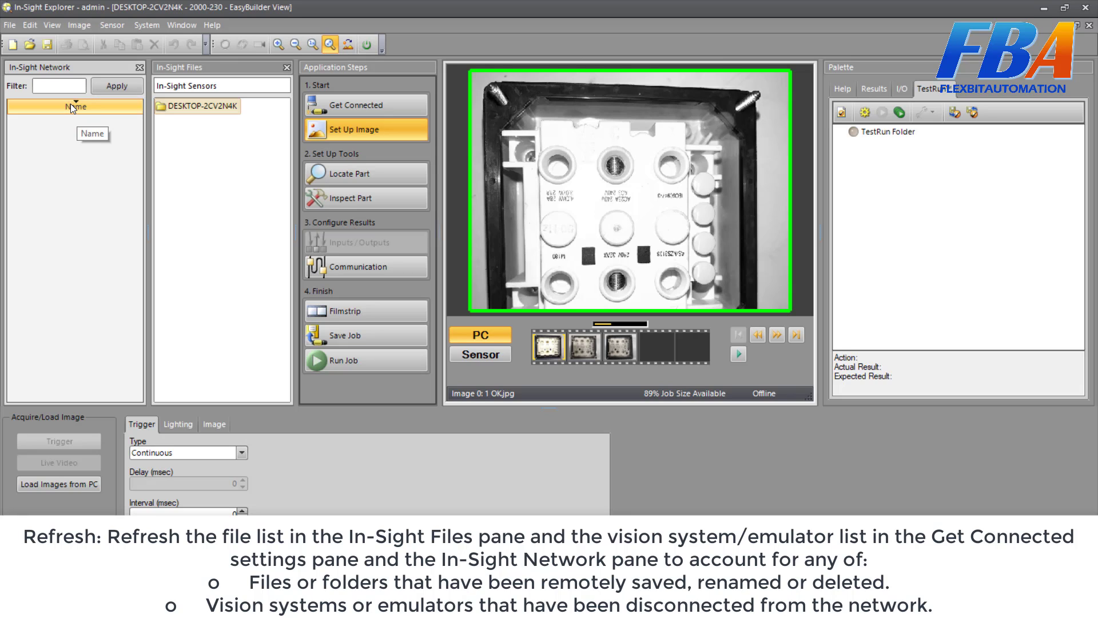
click(135, 82)
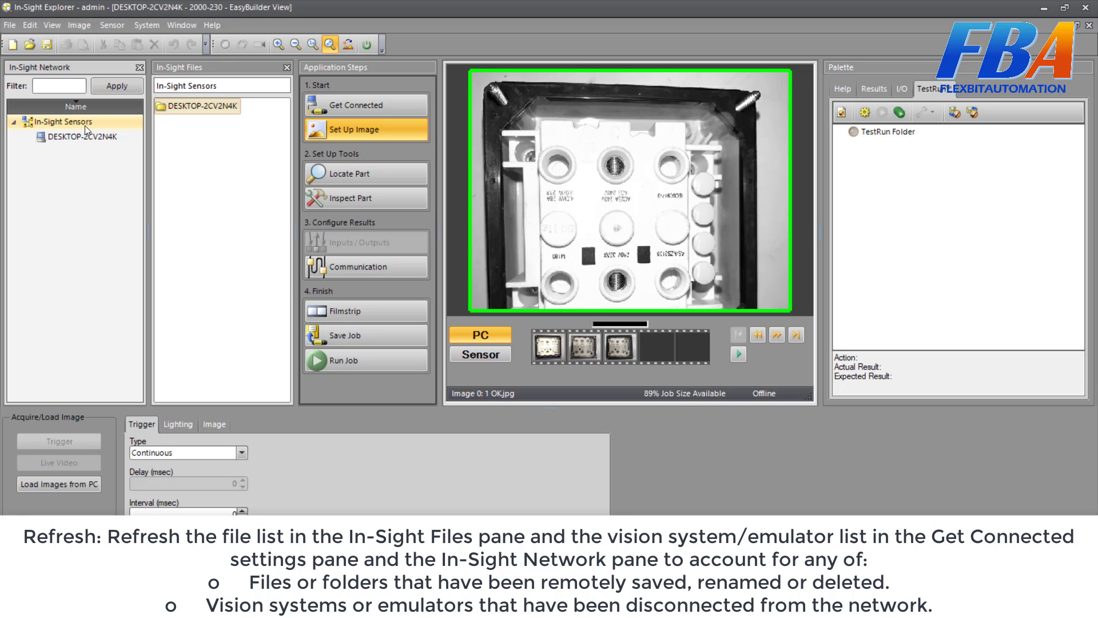
click(57, 25)
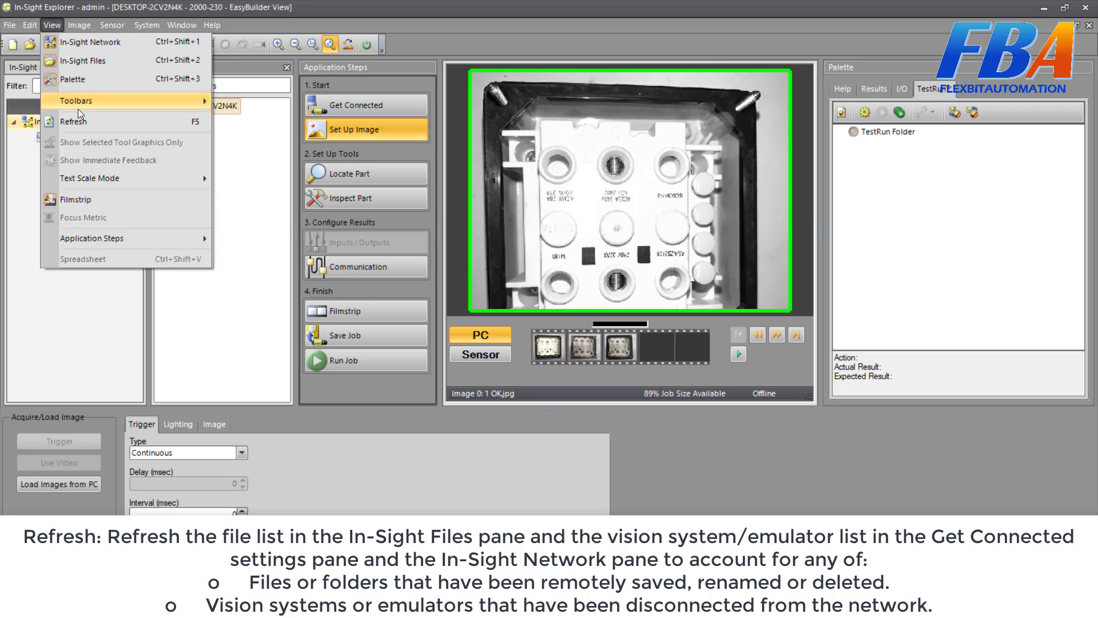
click(84, 123)
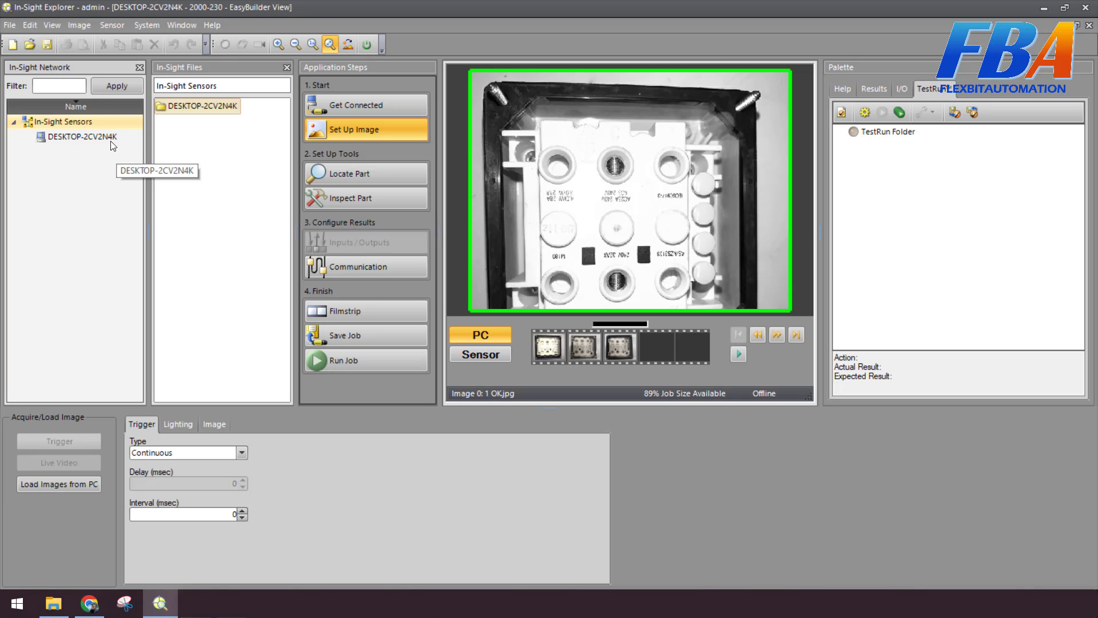
Apply Scale With Image as the text scale mode and switch it to Shrink Only.
click(53, 25)
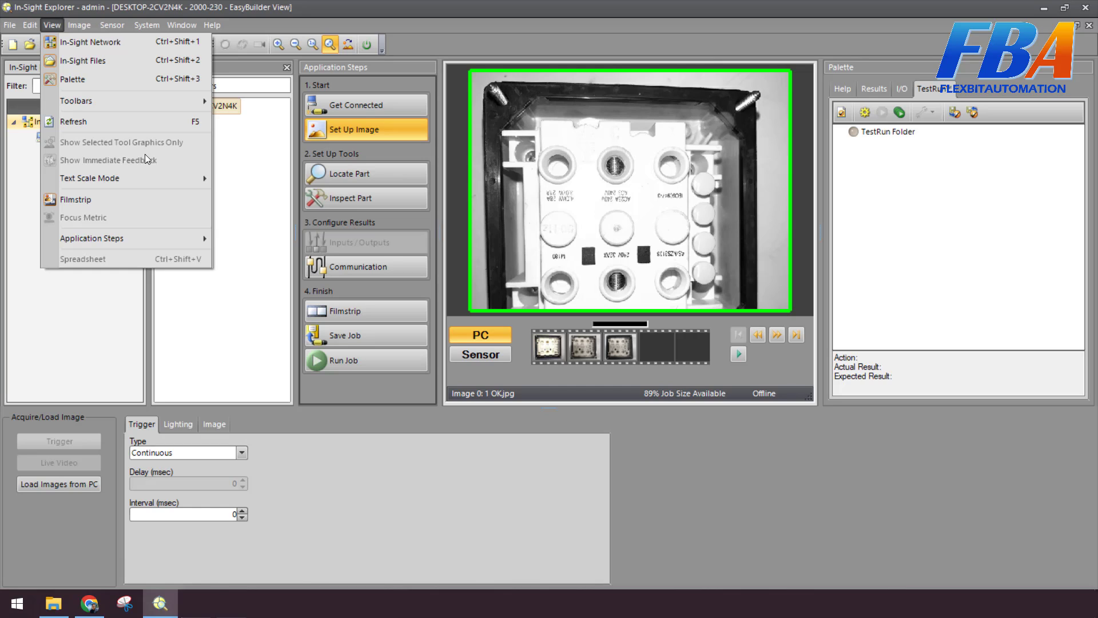
mouse_move(153, 176)
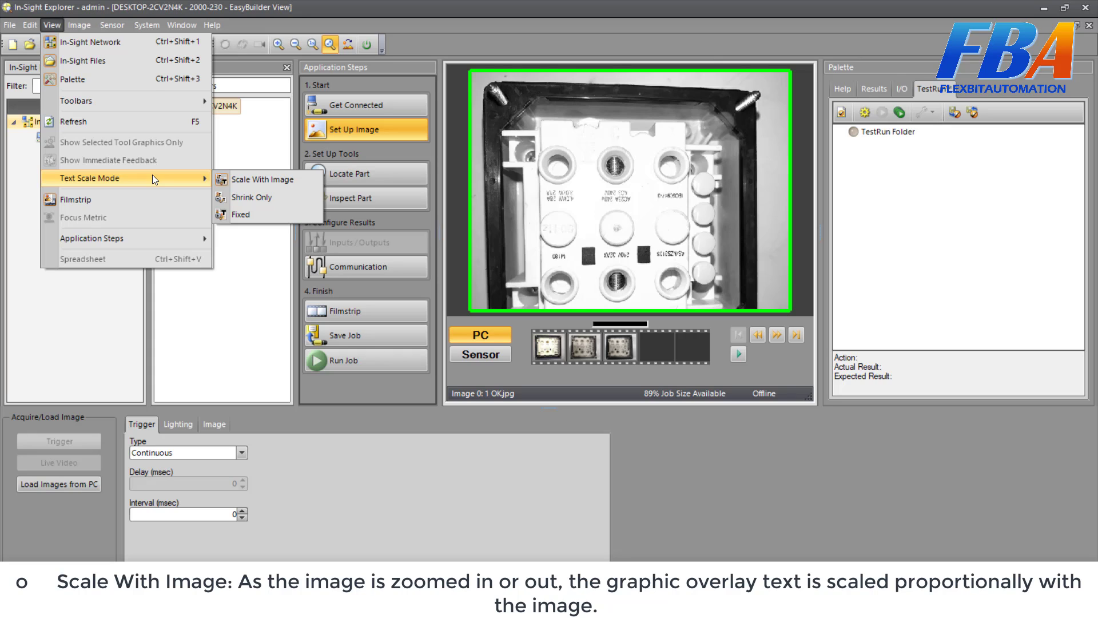
click(236, 179)
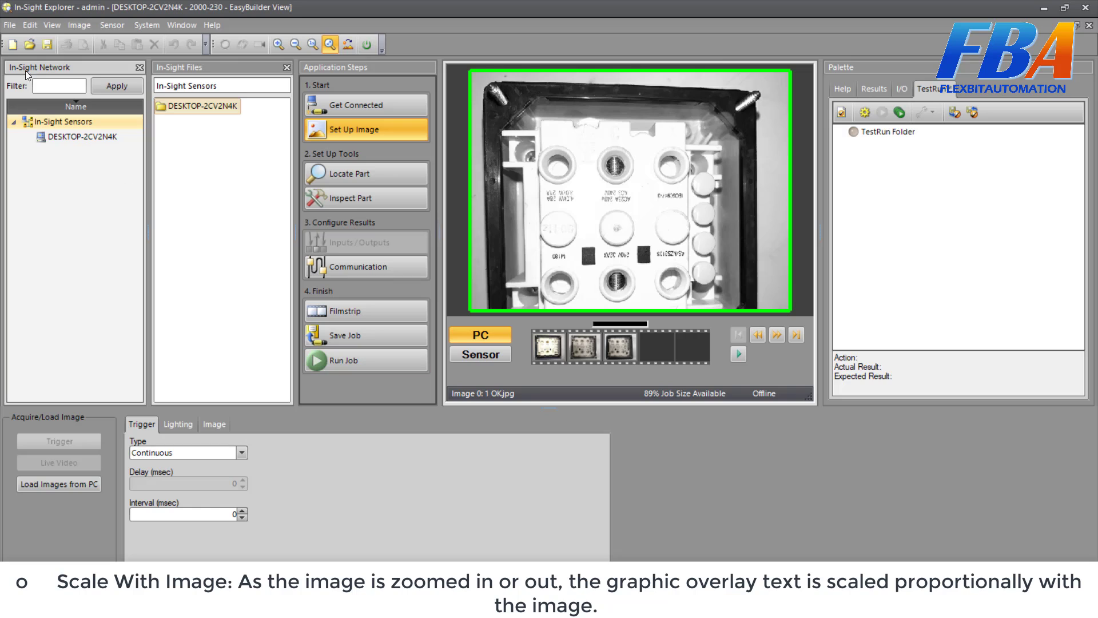
click(57, 24)
mouse_move(118, 180)
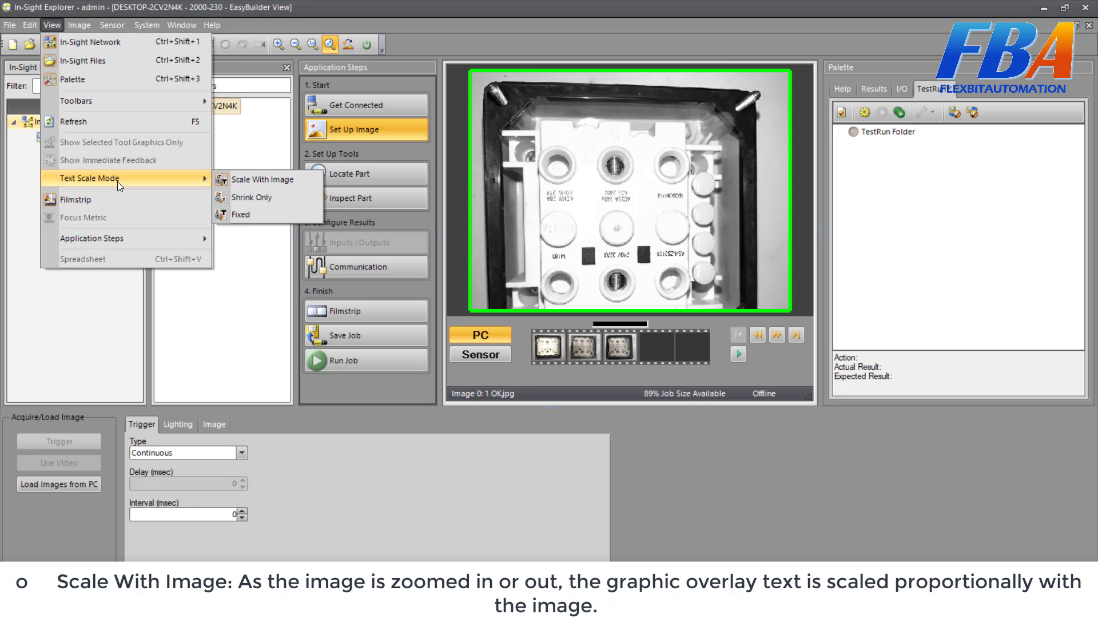
click(281, 198)
Hide the filmstrip and display the list of EasyBuilder application steps.
click(57, 25)
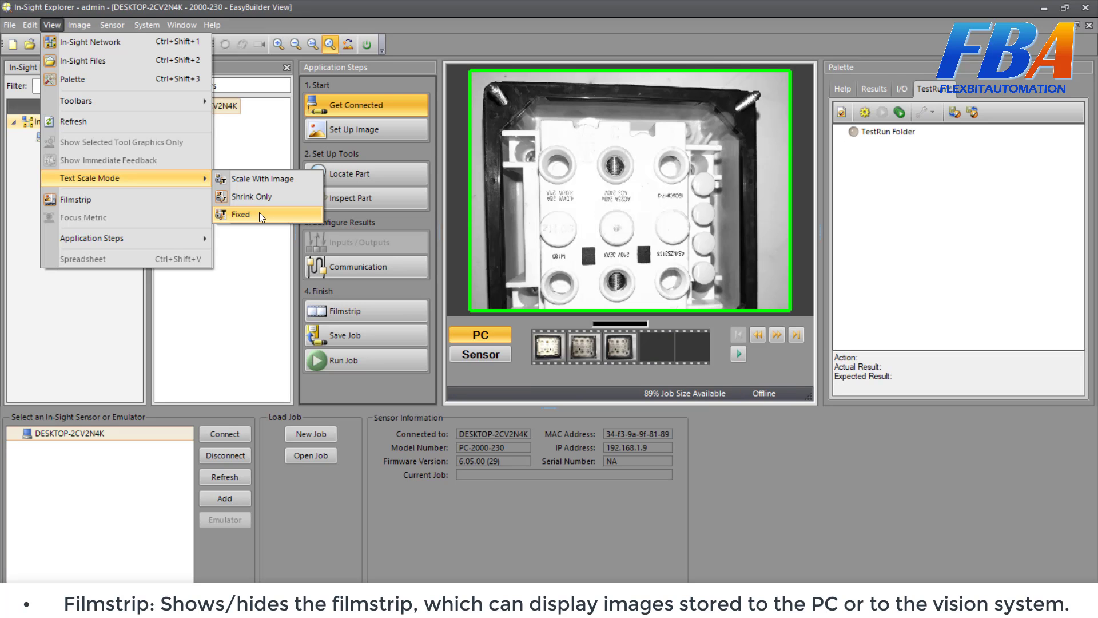
click(171, 198)
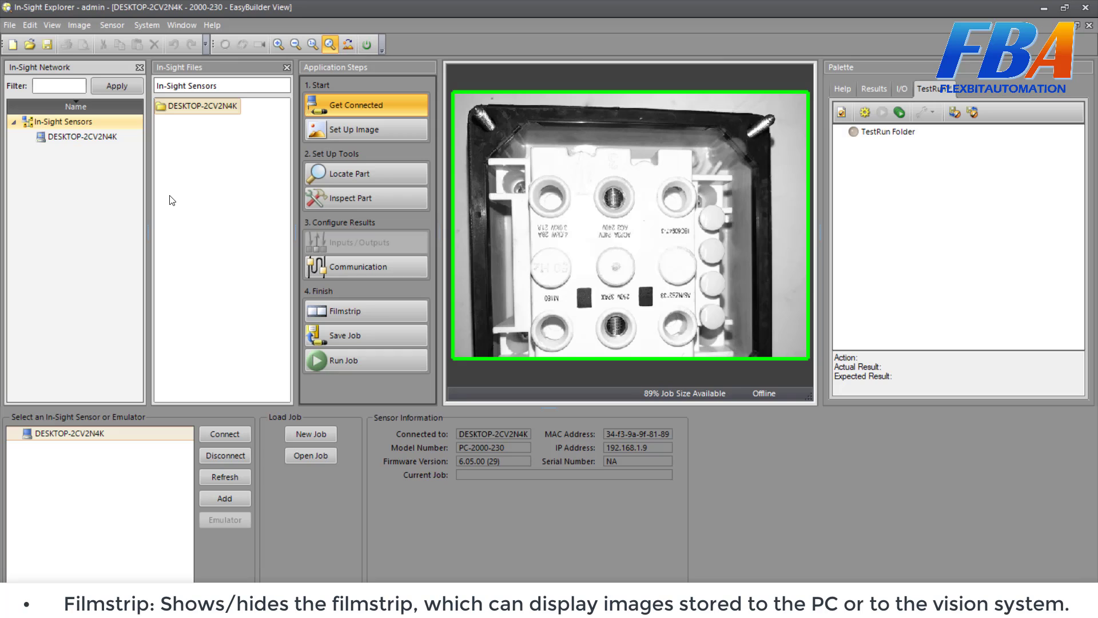
click(60, 26)
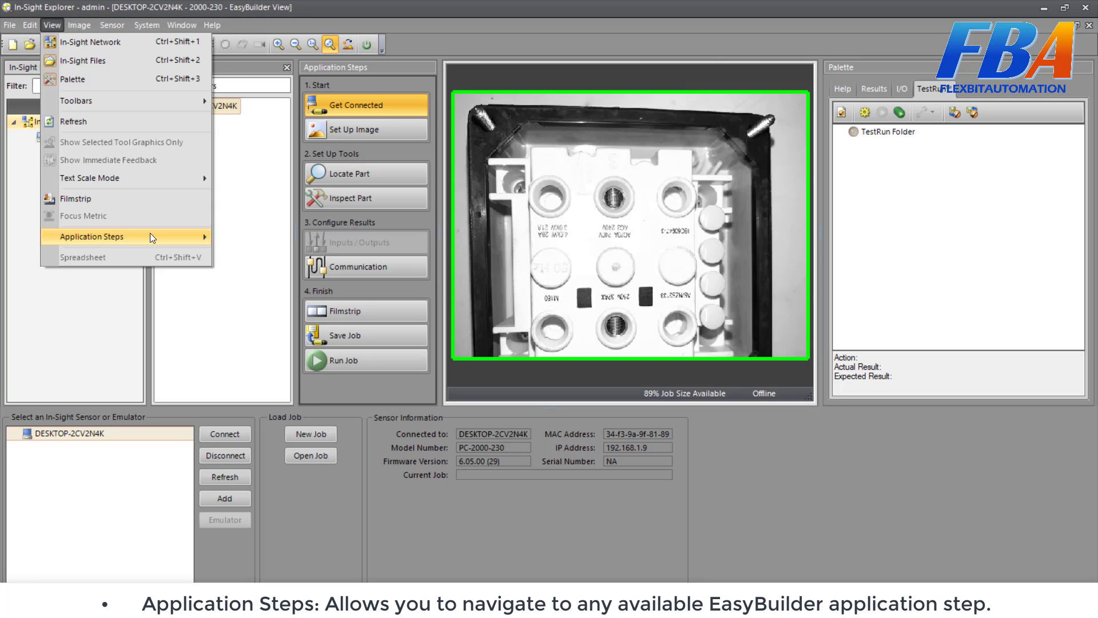
mouse_move(152, 237)
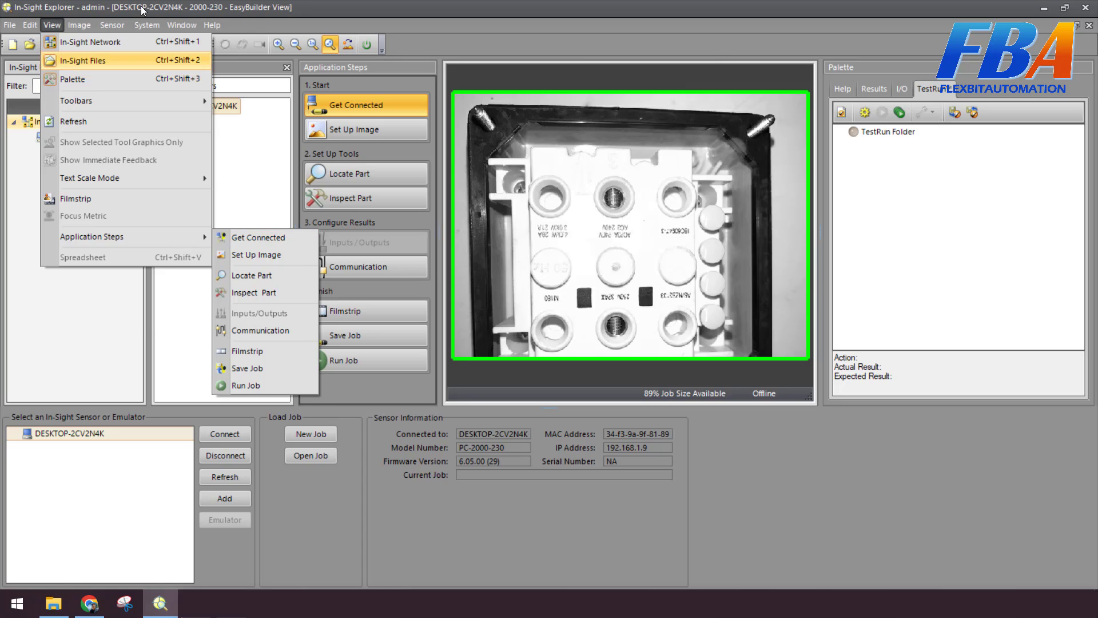
Look over the image playback commands, and open Record/Playback Options to examine its Record and Playback settings.
click(78, 25)
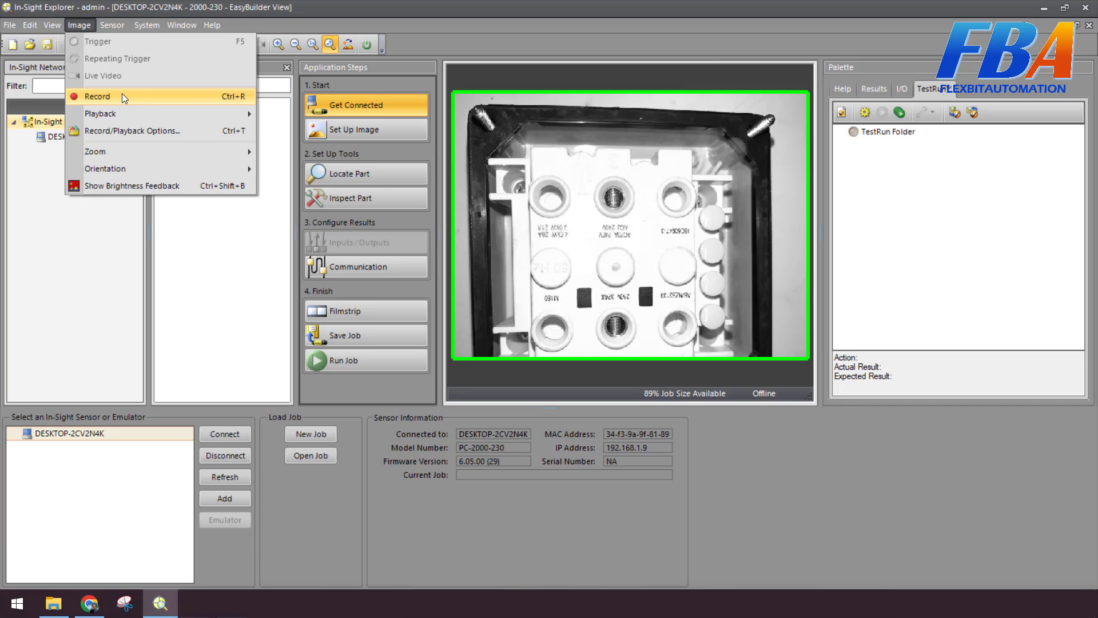
mouse_move(131, 113)
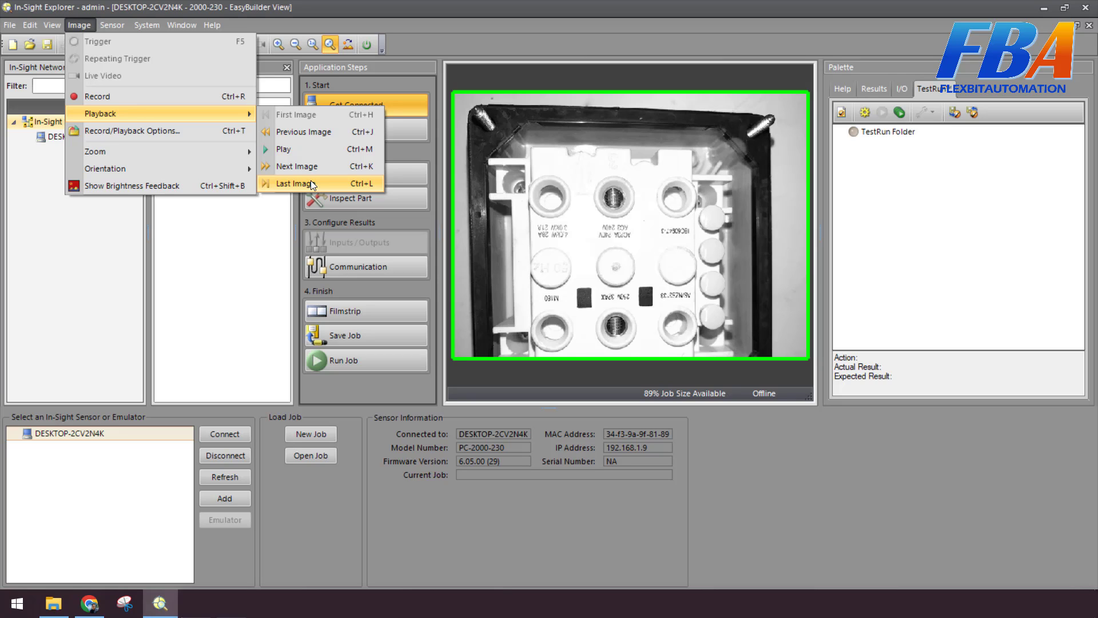
click(220, 128)
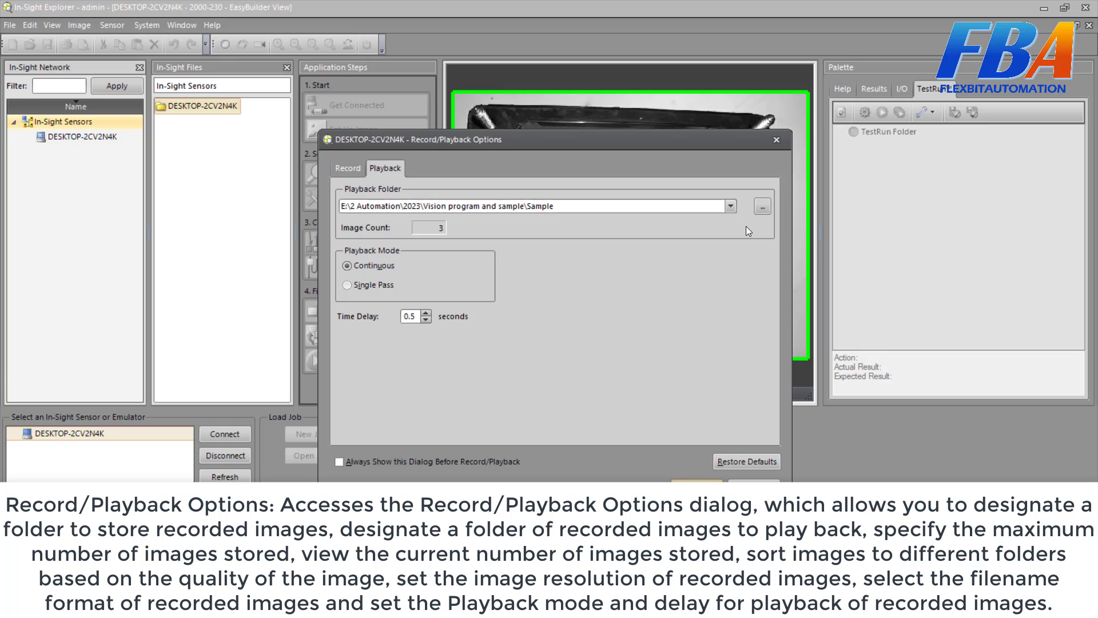
click(340, 171)
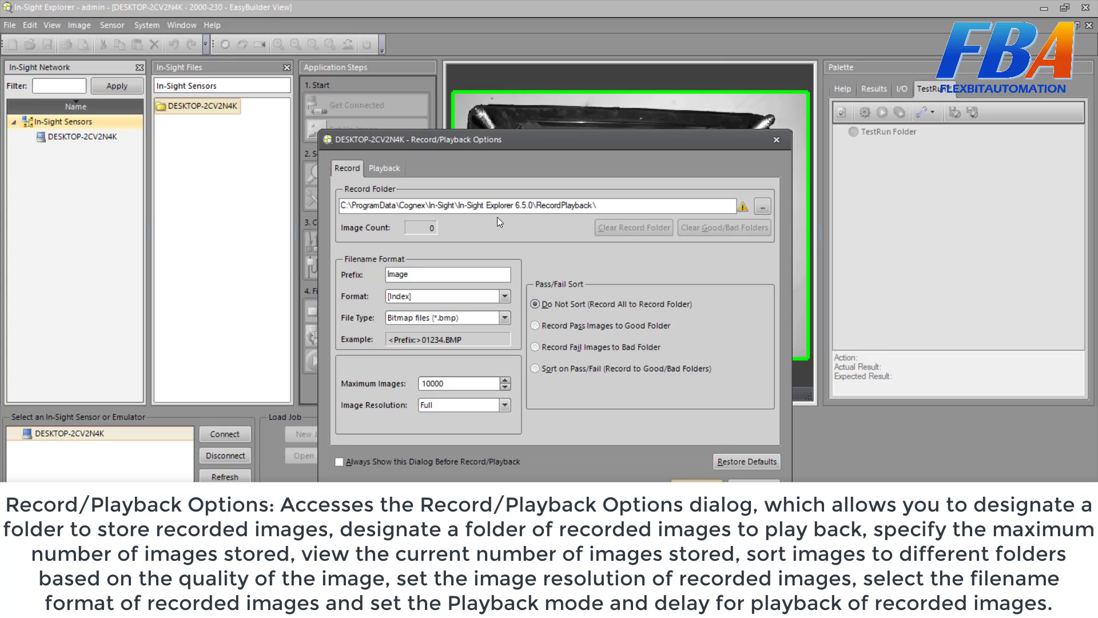
click(385, 167)
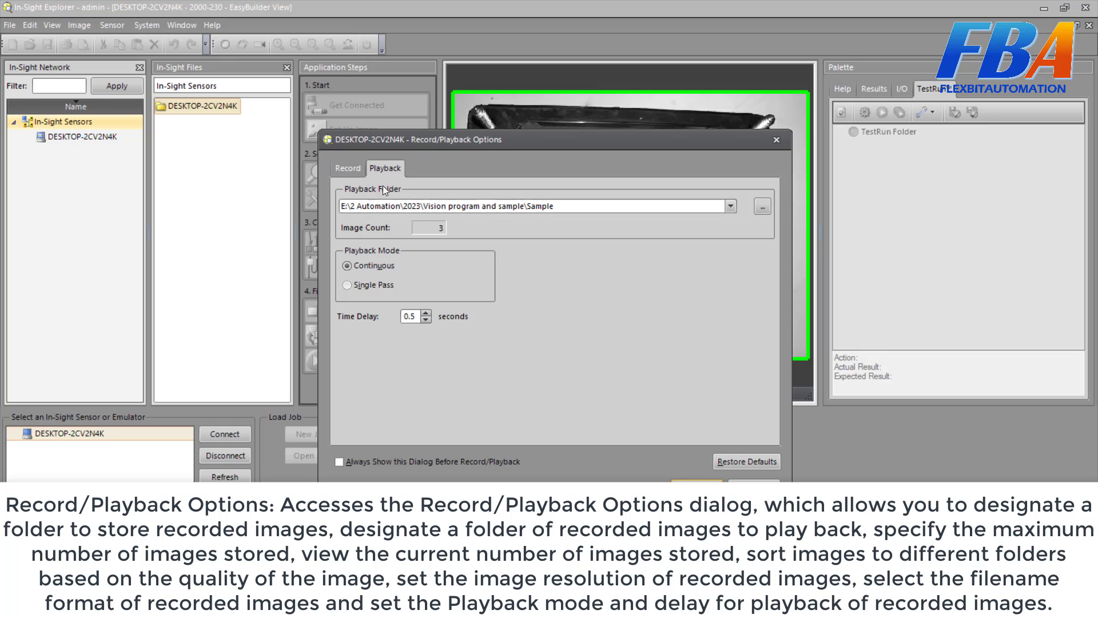
Examine the Record settings, including the image resolution choices, and the Playback settings, and close Record/Playback Options without changes.
click(350, 168)
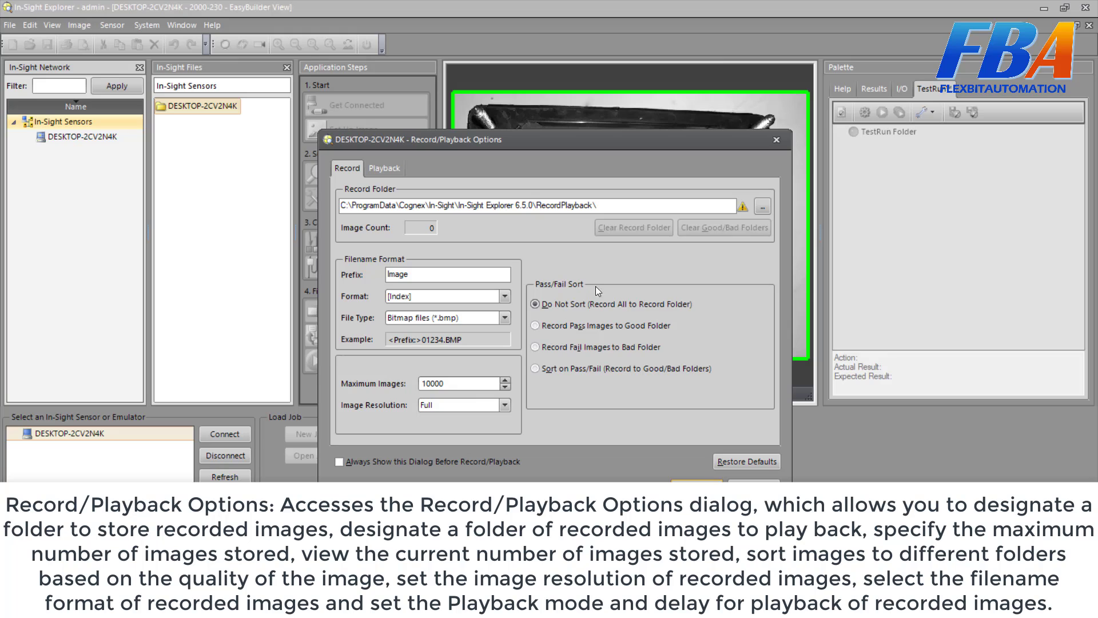
click(500, 405)
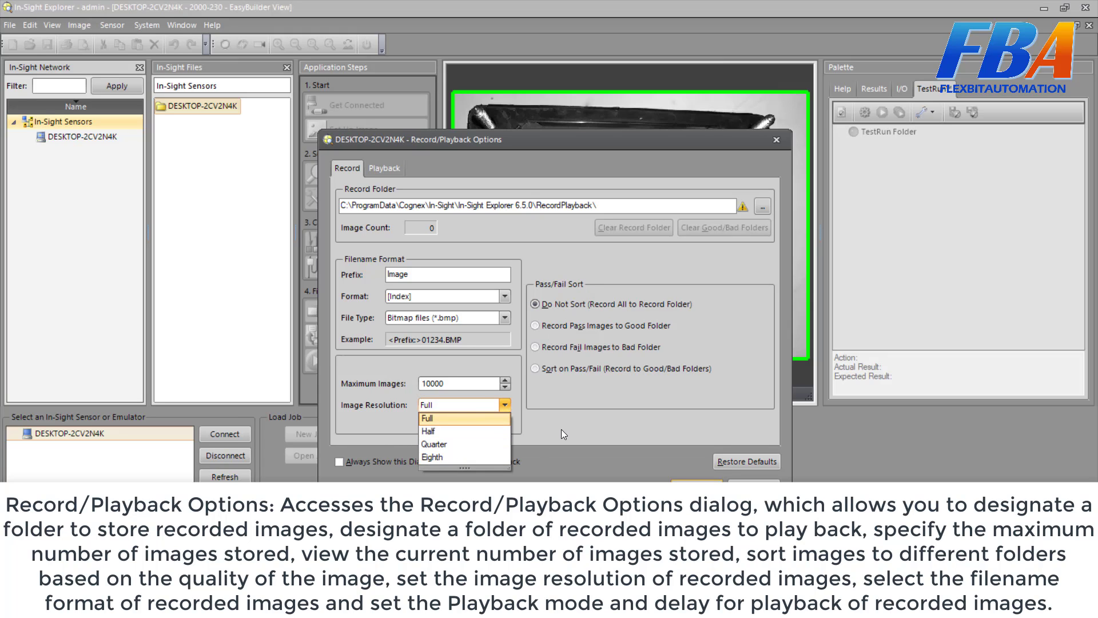
click(592, 388)
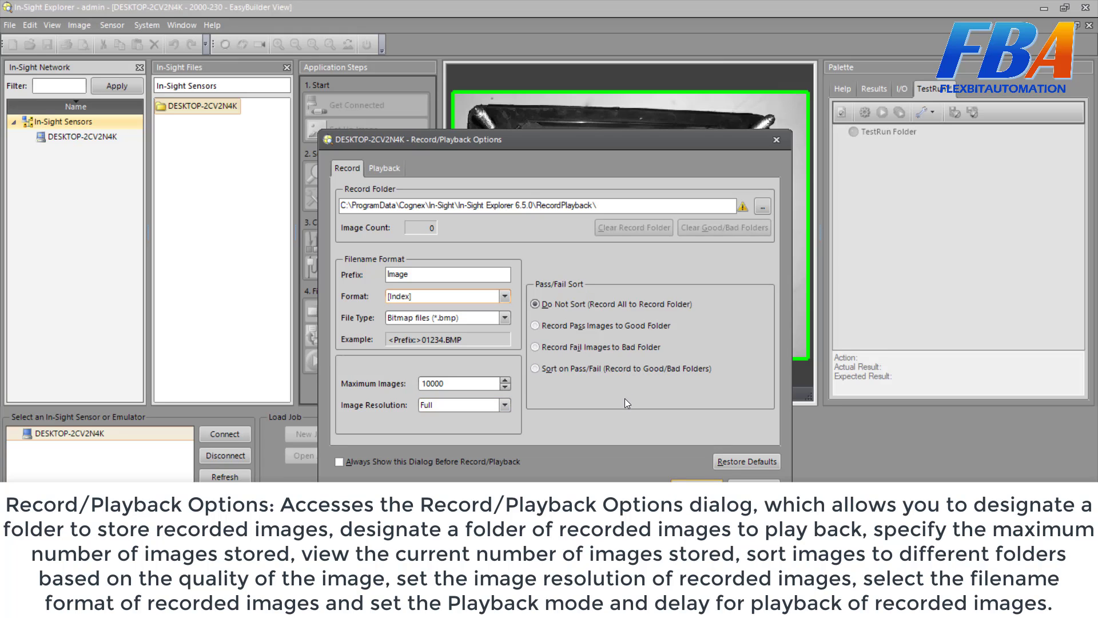
click(393, 170)
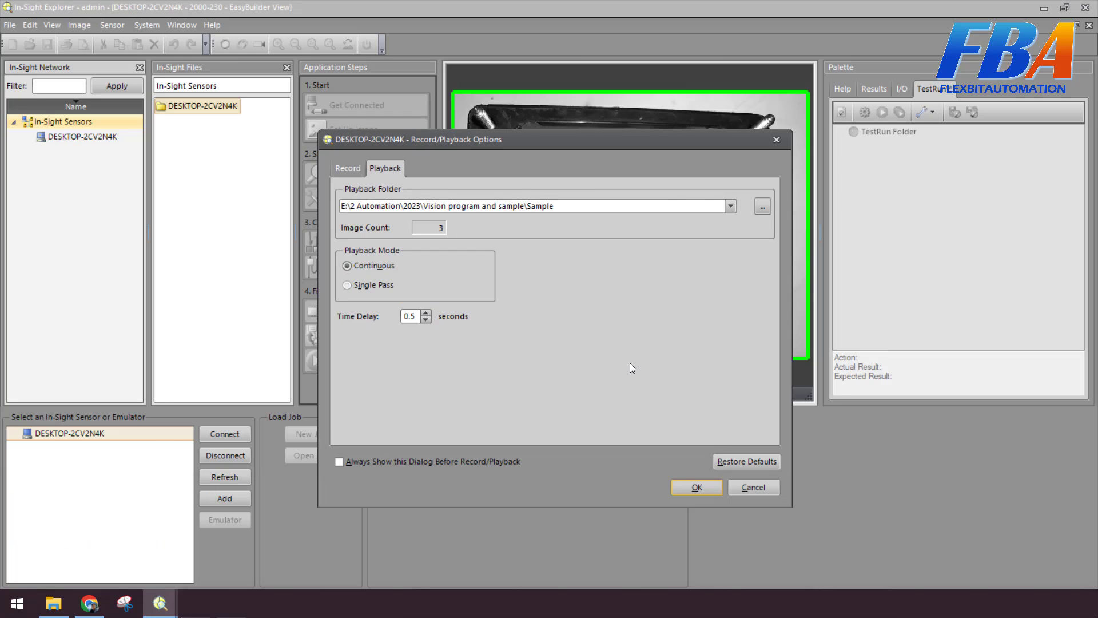
click(776, 140)
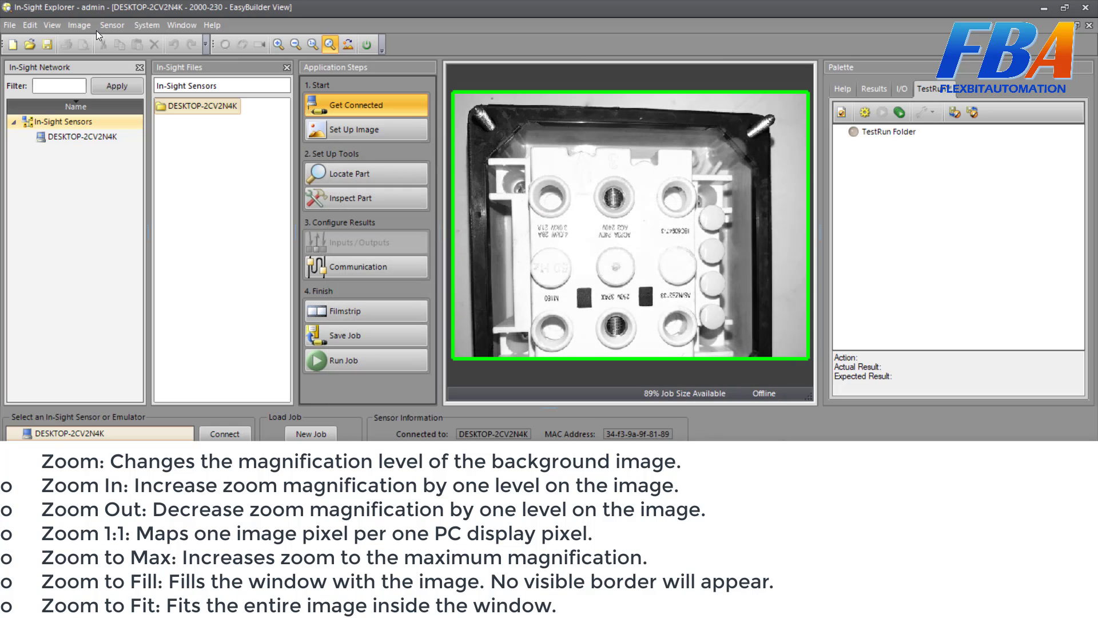
Look over the image commands for zoom, orientation and brightness feedback without applying any.
click(67, 25)
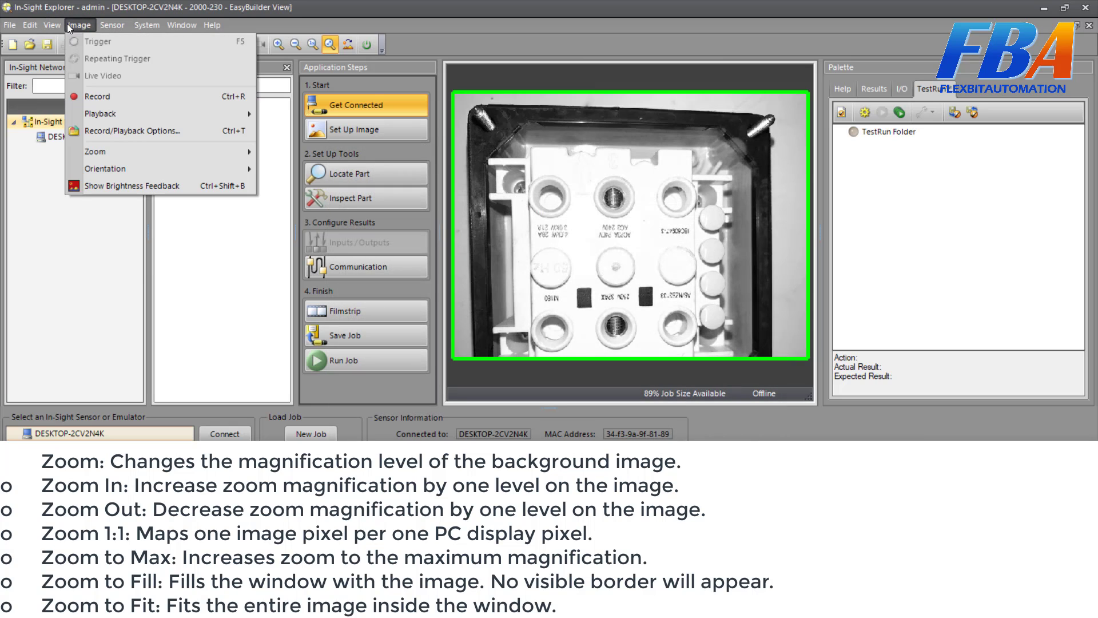
mouse_move(97, 148)
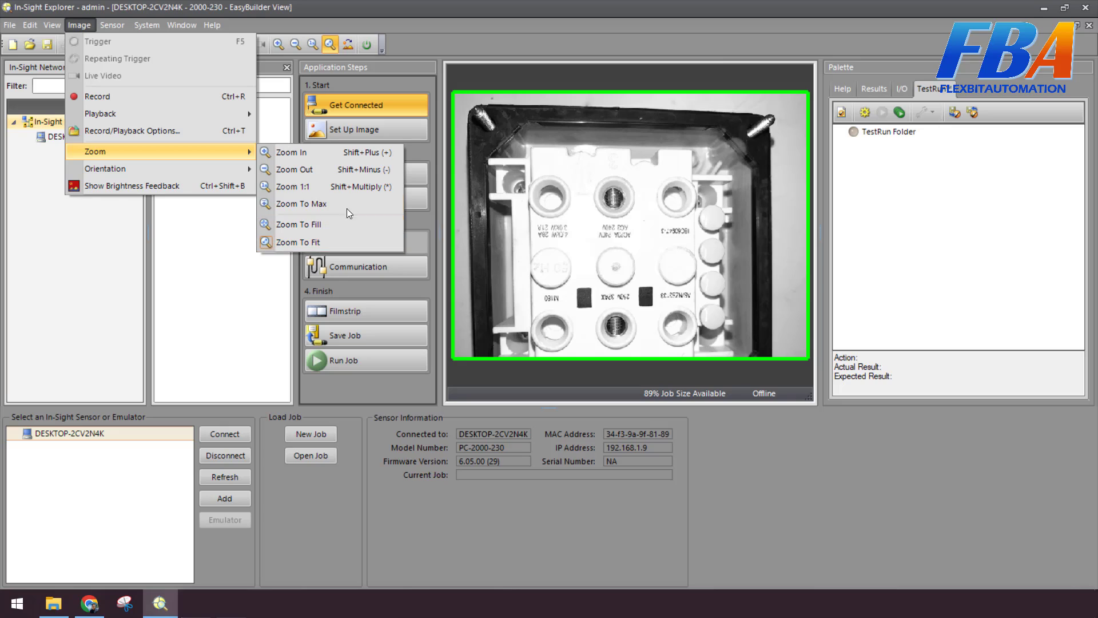
mouse_move(239, 170)
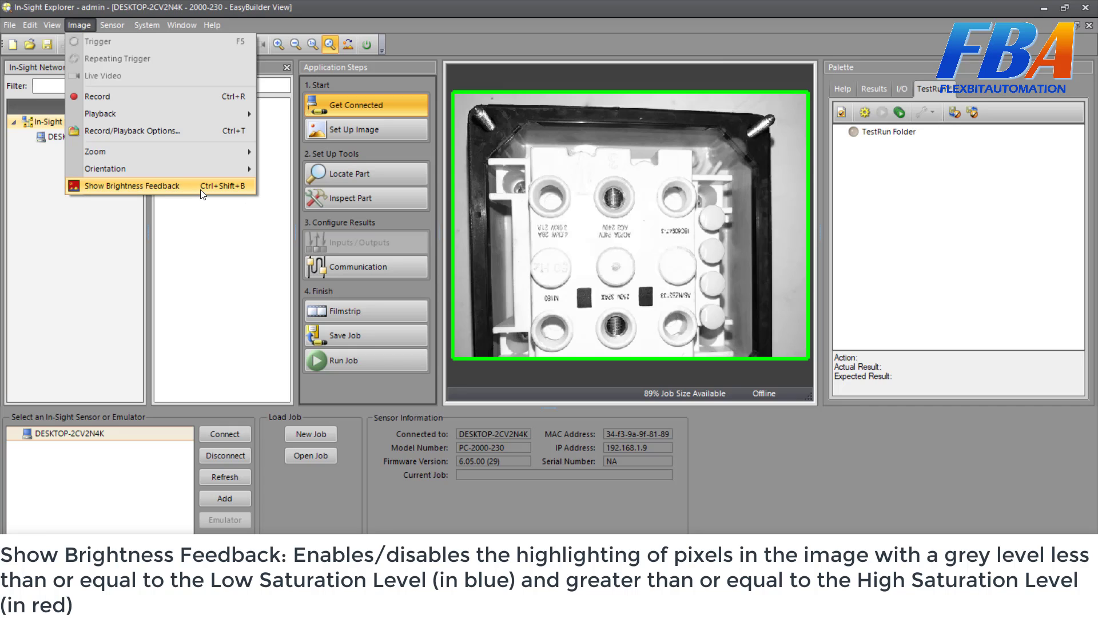
click(241, 237)
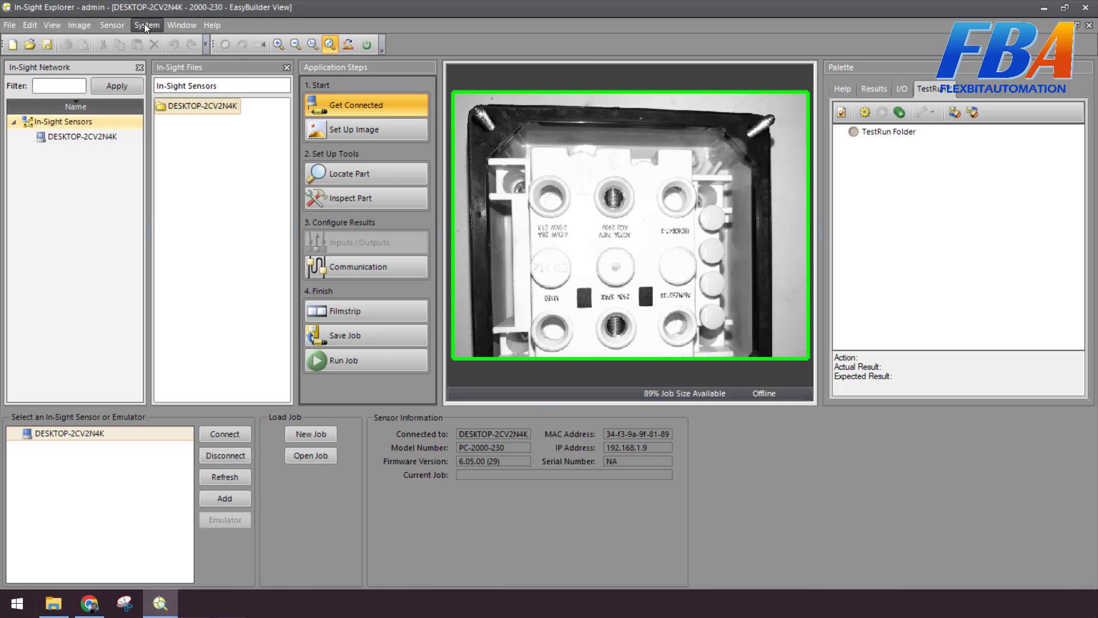
Switch the active vision system to Online and confirm the change.
click(123, 24)
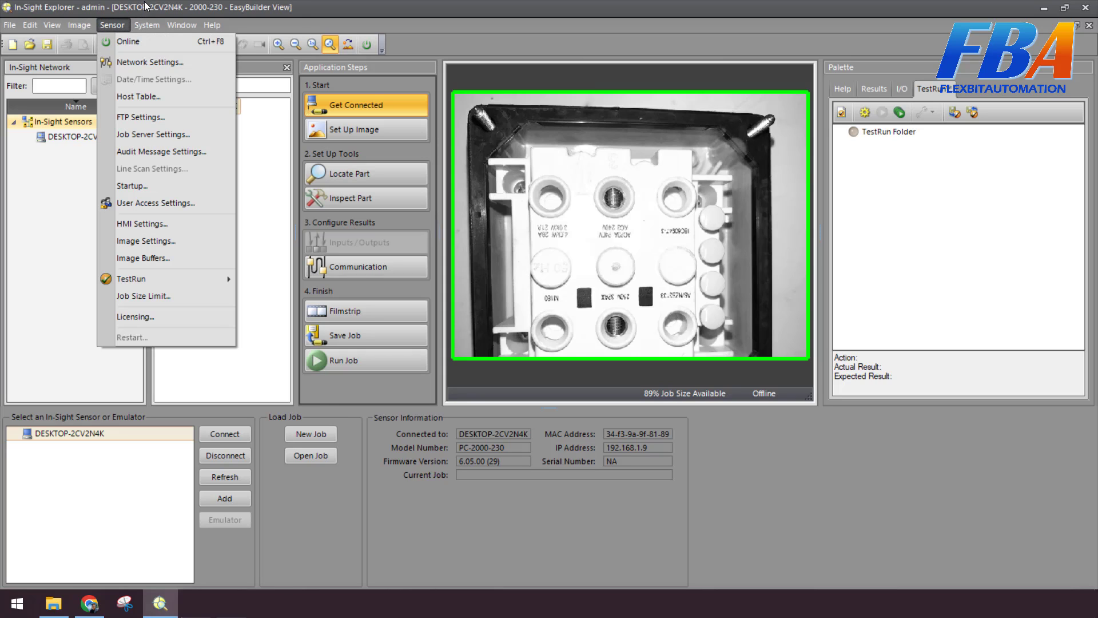
click(147, 25)
click(111, 27)
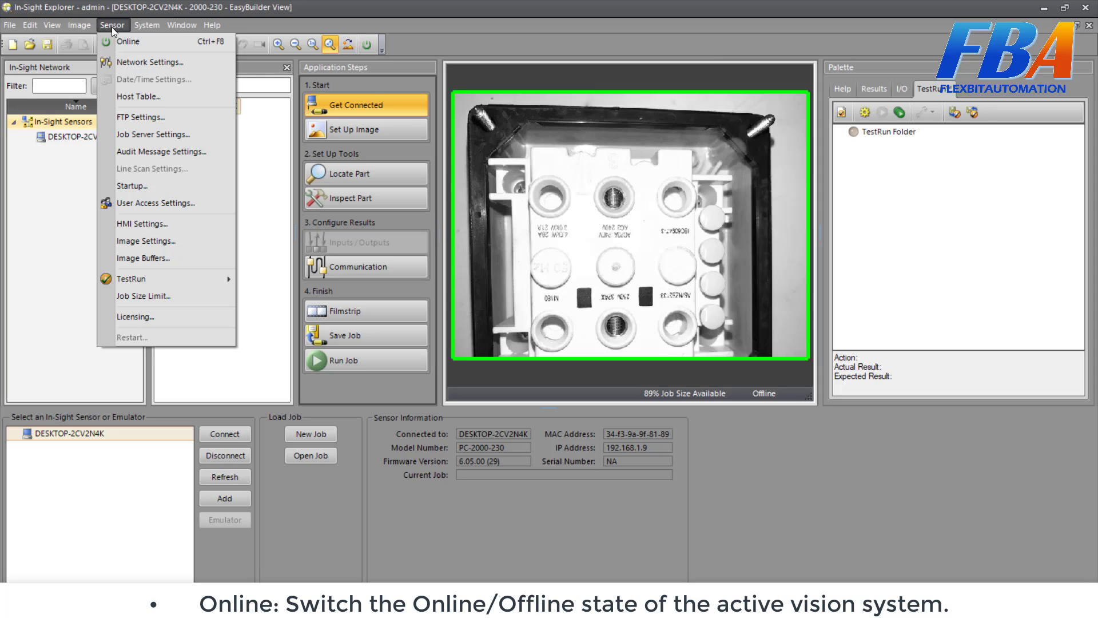
click(138, 41)
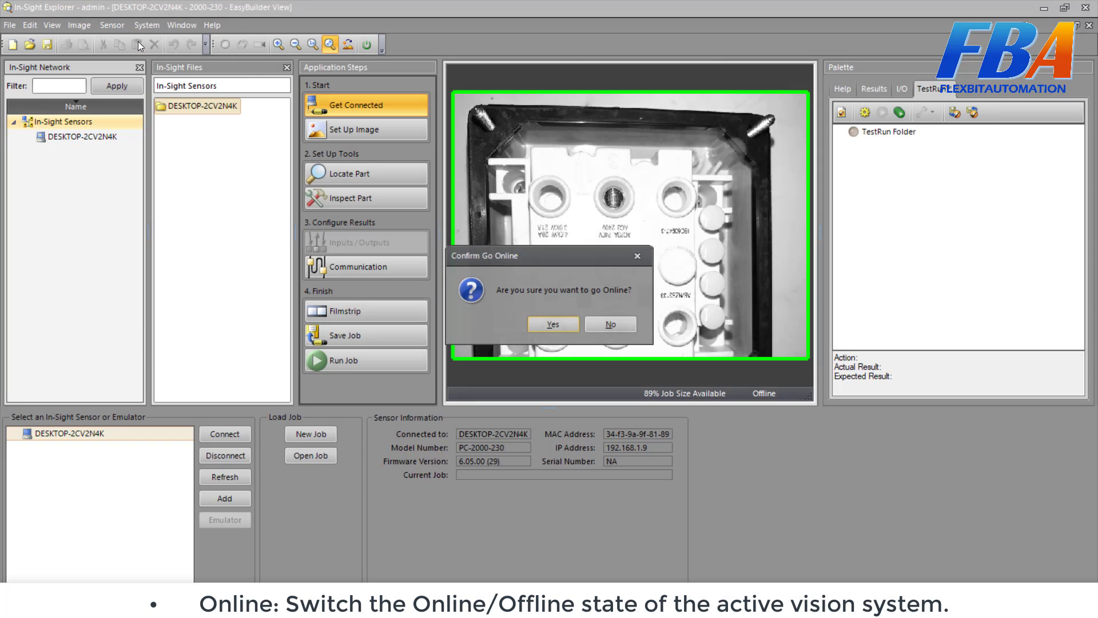
click(561, 330)
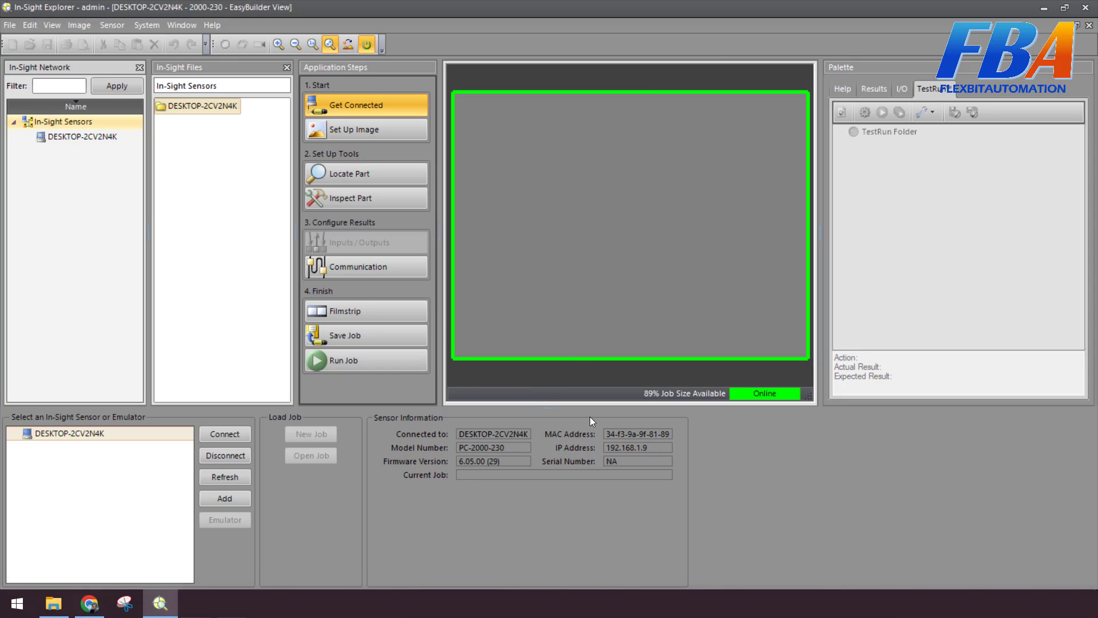
Take the vision system back offline and confirm the change.
click(115, 26)
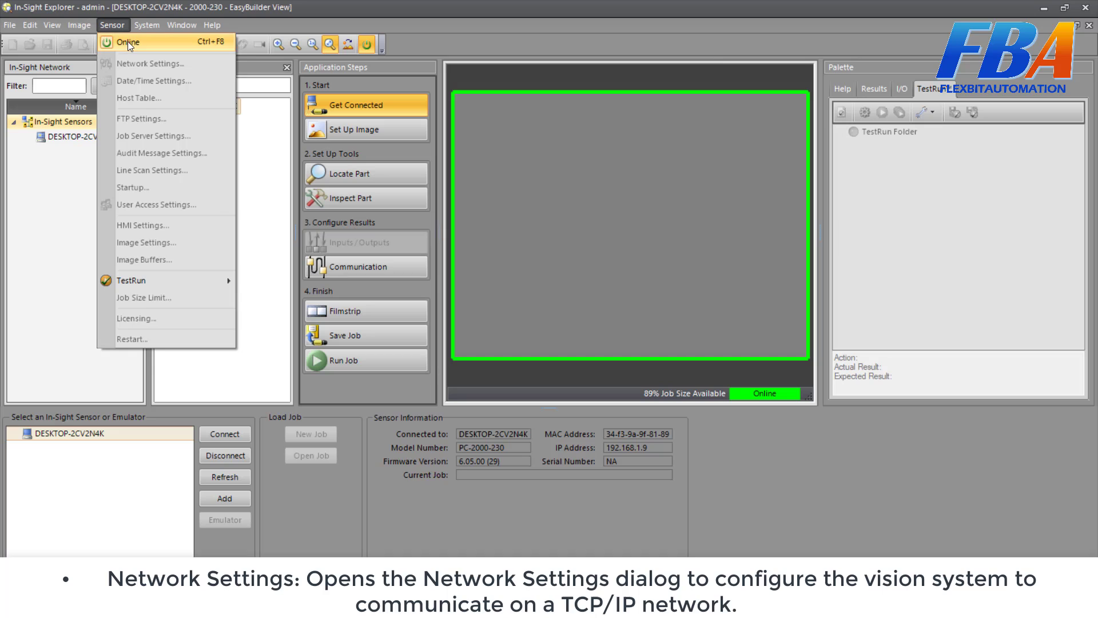
click(128, 43)
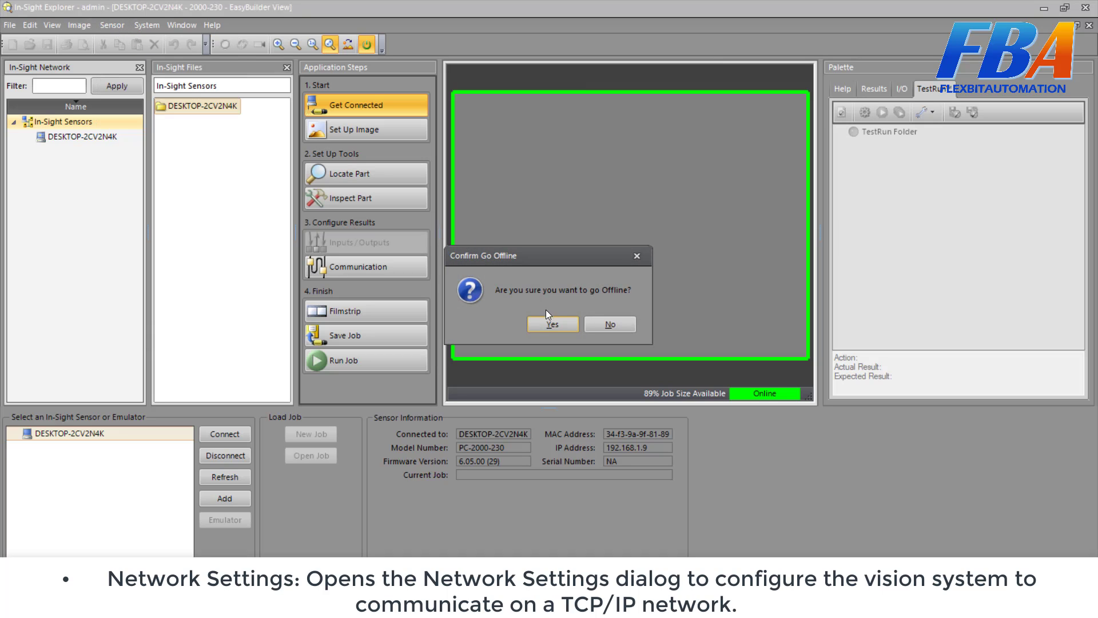
click(548, 322)
Open the sensor's Network Settings and examine the Telnet Port setting.
click(115, 25)
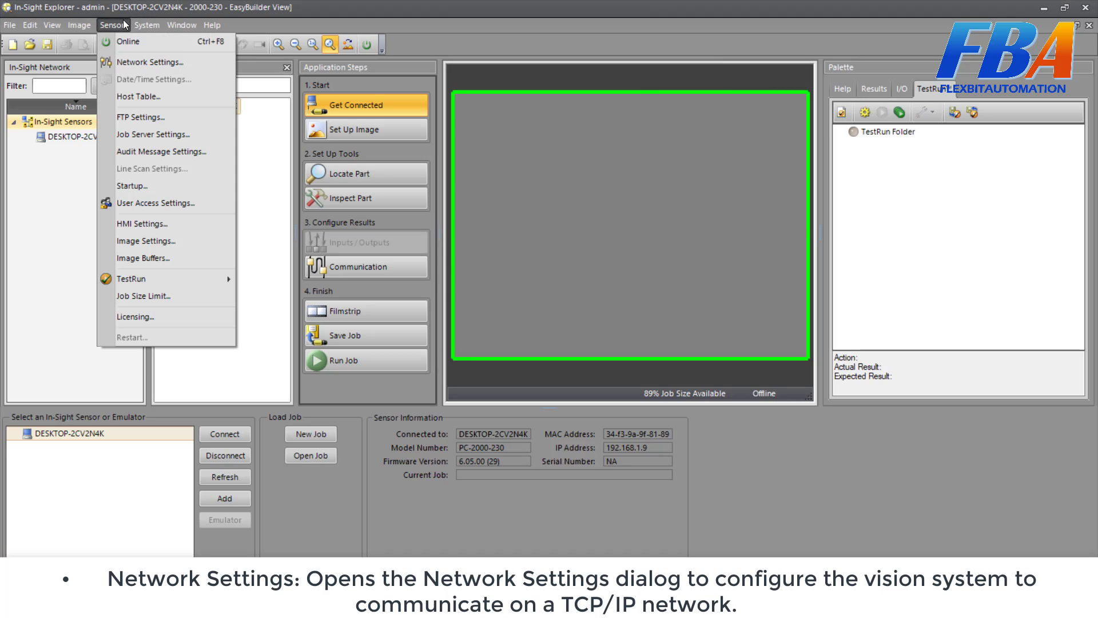
click(135, 63)
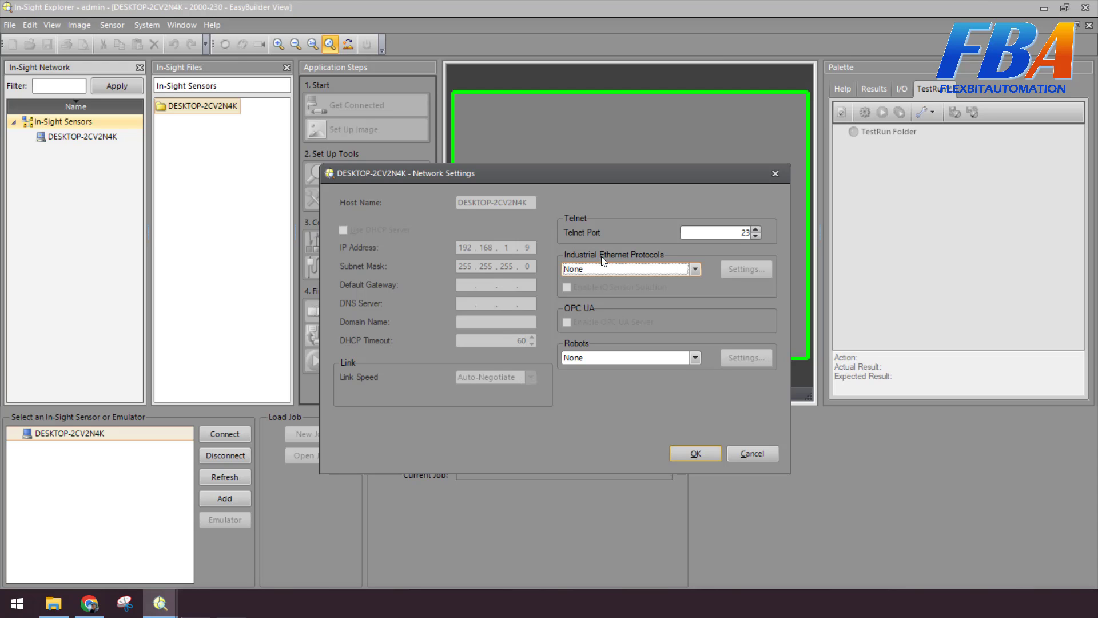
click(756, 235)
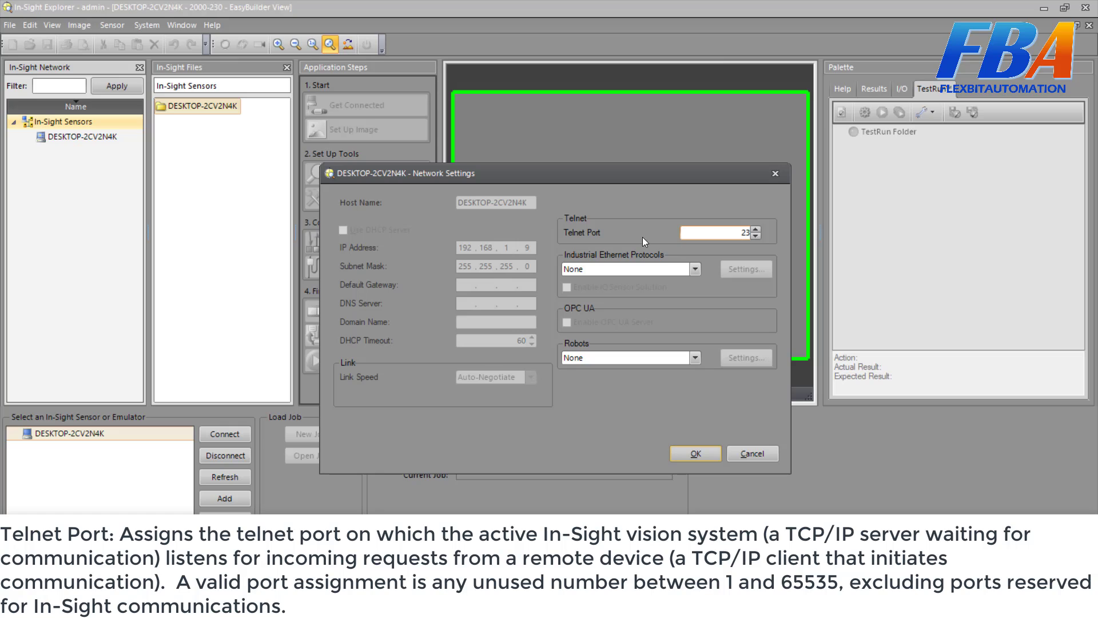
double_click(737, 231)
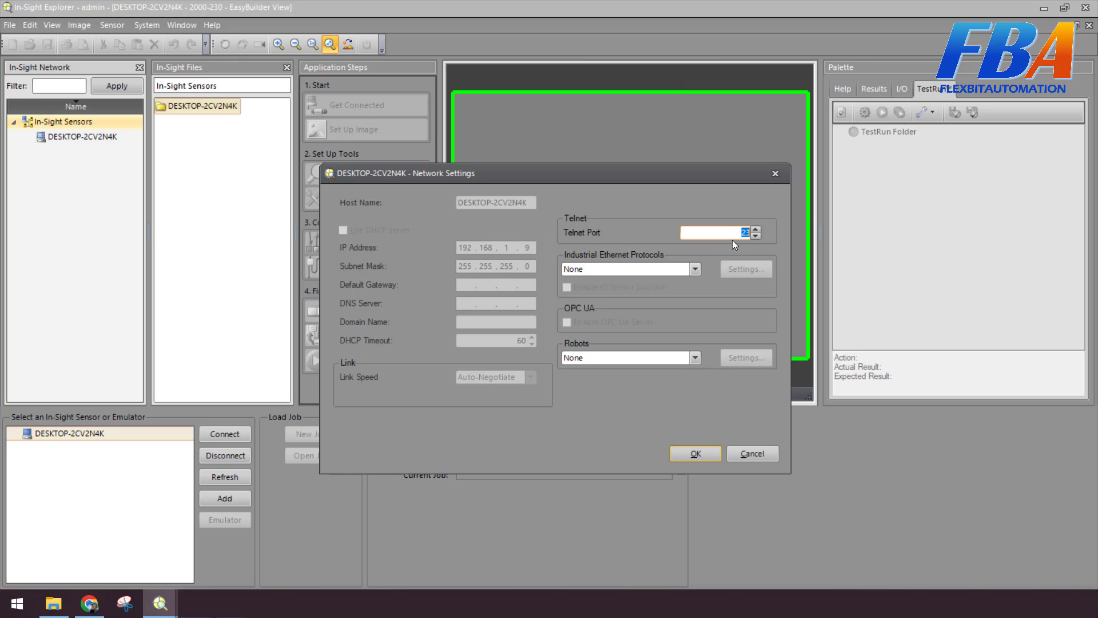
Examine the available Industrial Ethernet Protocols and Robots options, and close Network Settings without saving.
click(696, 270)
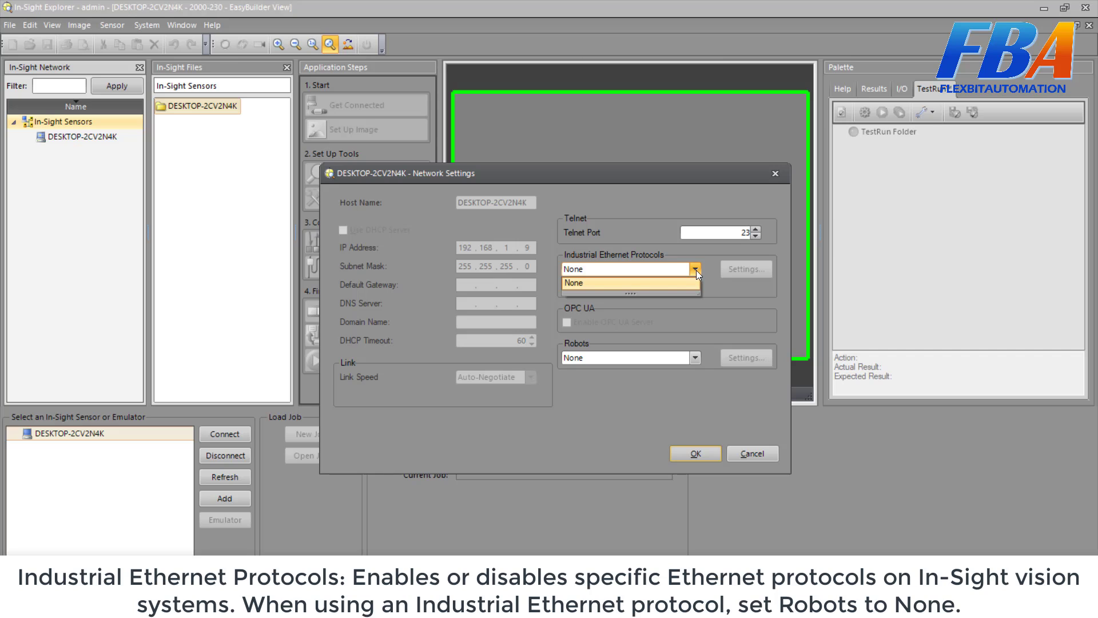
mouse_move(636, 294)
mouse_down()
mouse_move(632, 368)
mouse_move(655, 293)
mouse_up()
click(726, 292)
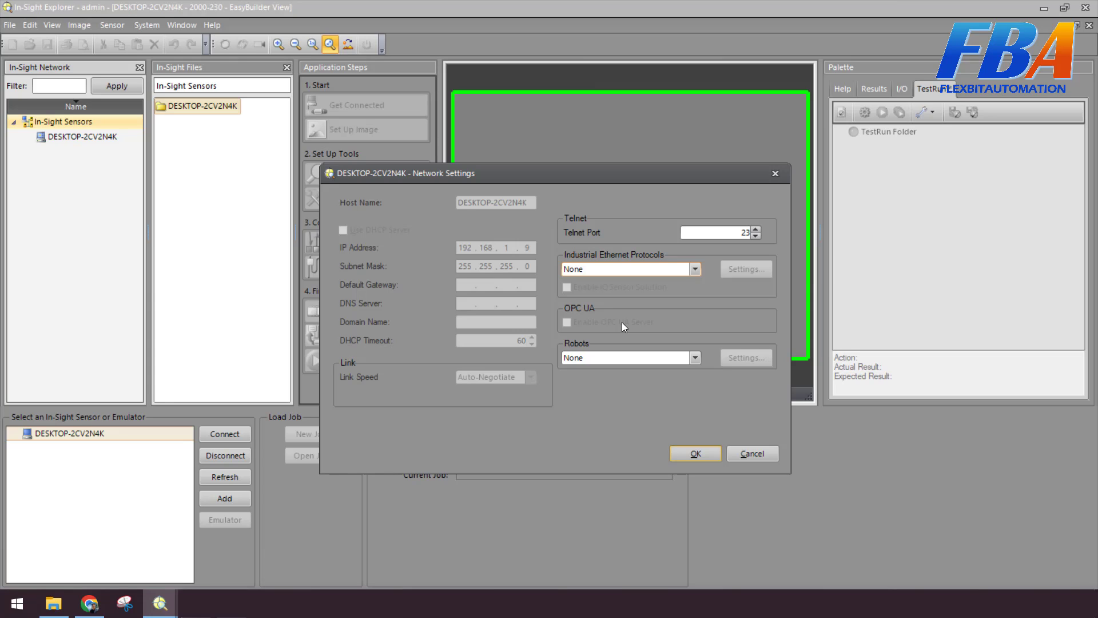
click(695, 357)
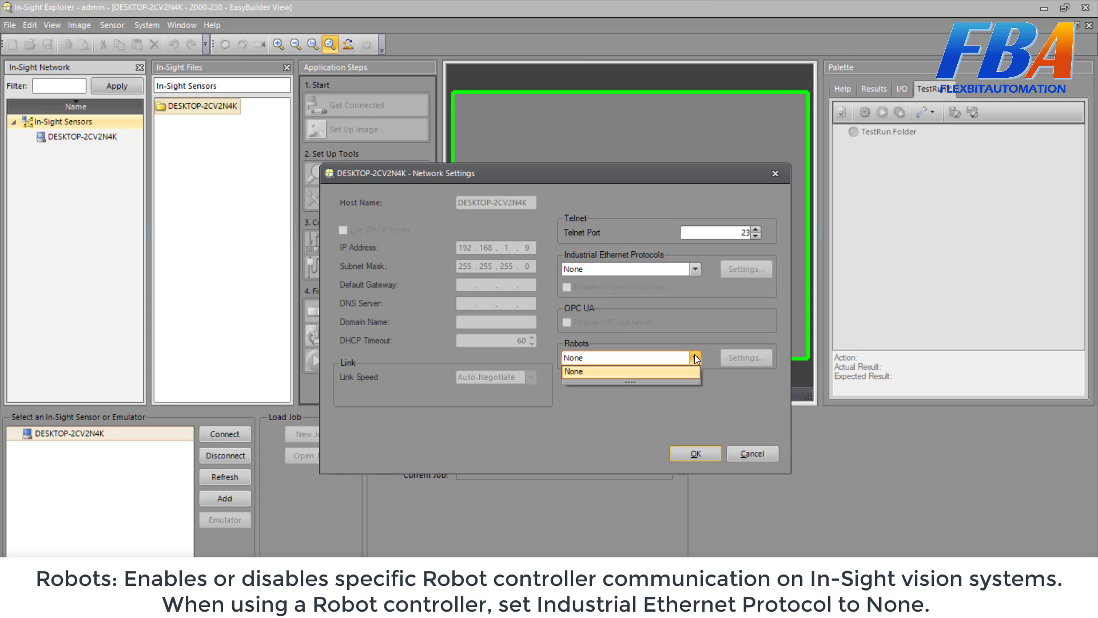
click(694, 354)
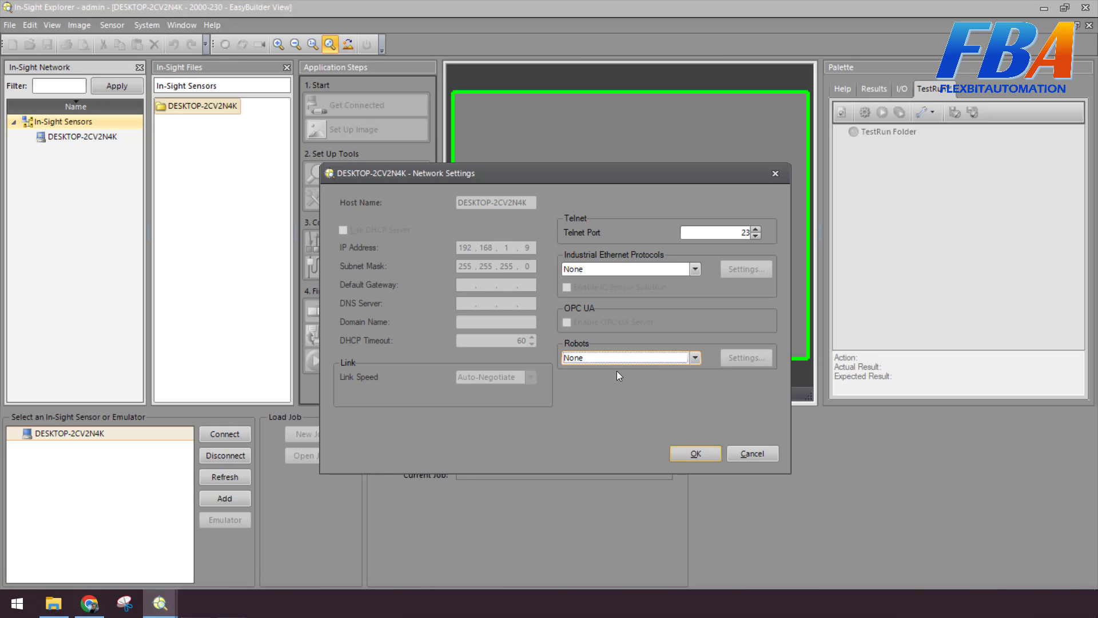
click(747, 447)
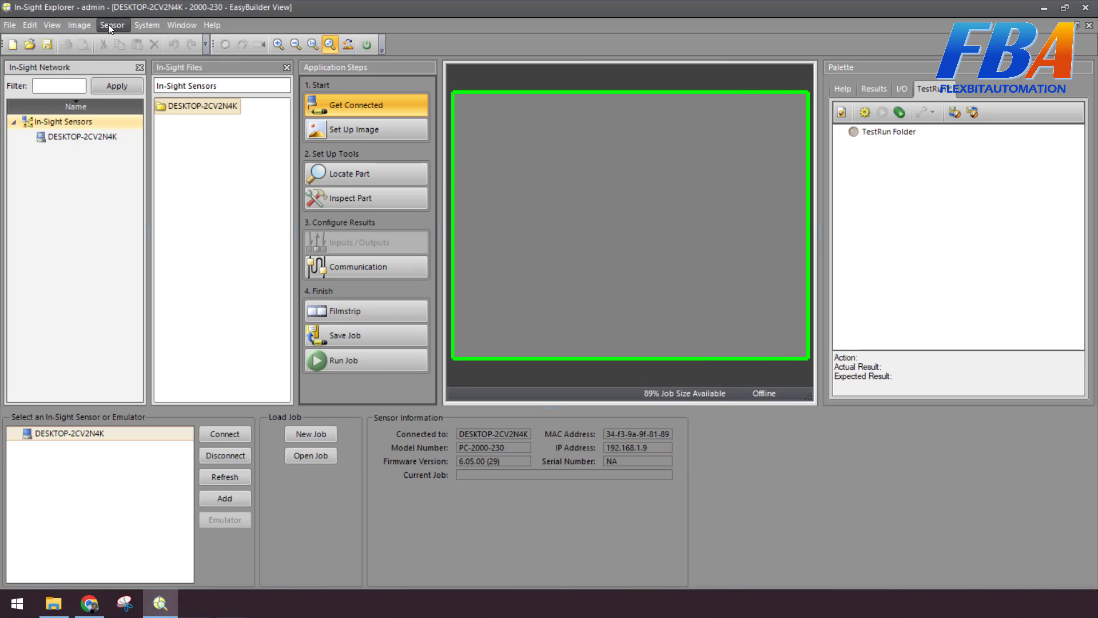
Open the sensor's Host Table to view its host name and IP address mapping, and close it unchanged.
click(108, 24)
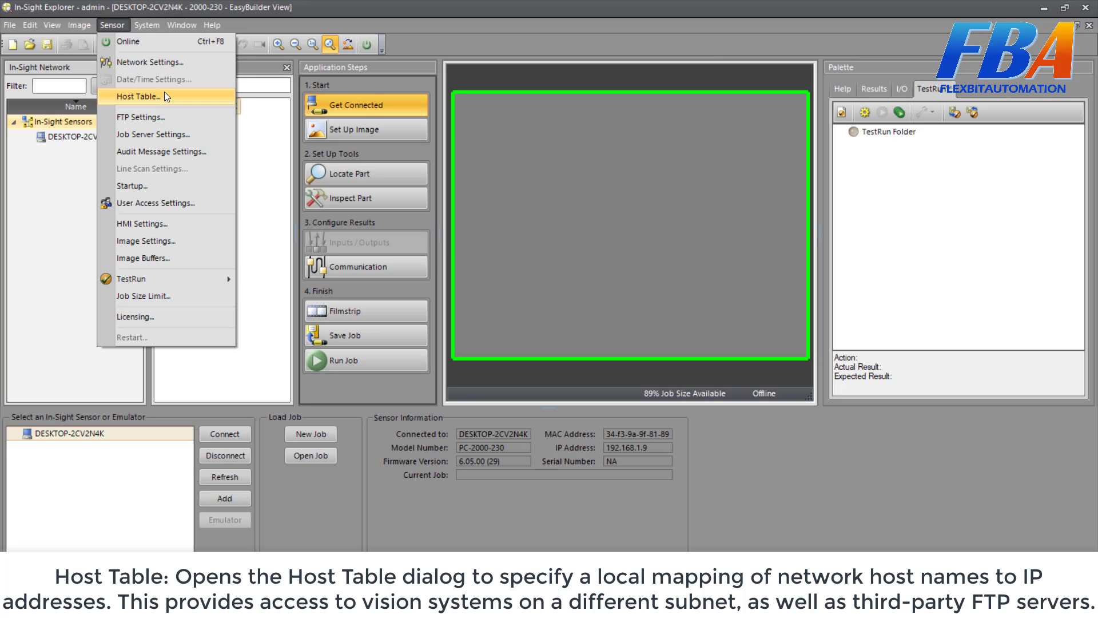
click(166, 96)
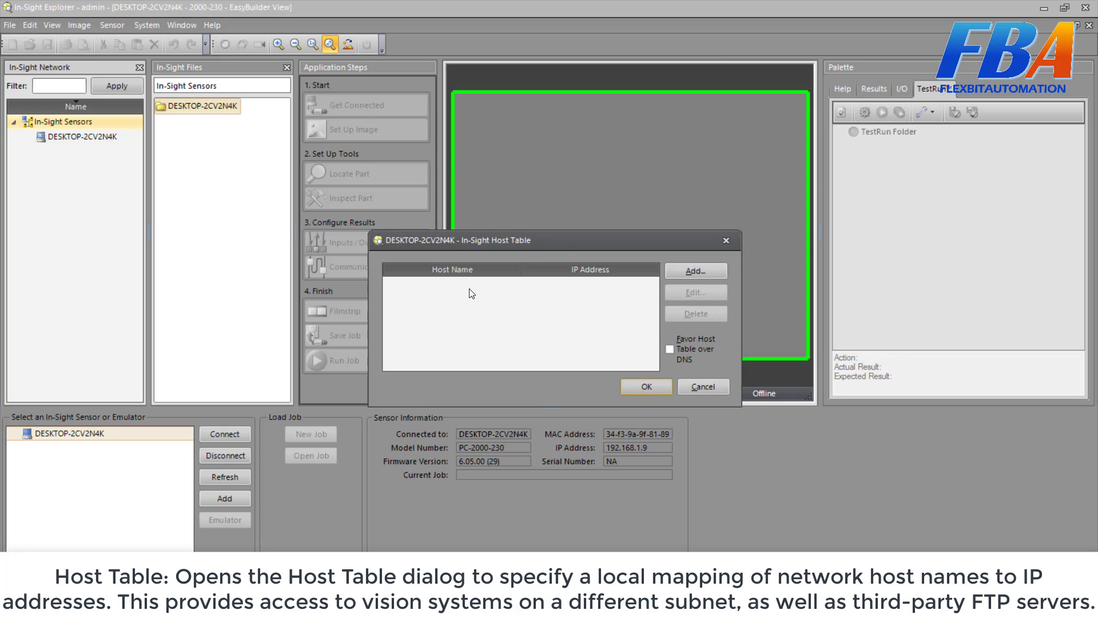
drag(563, 244, 582, 213)
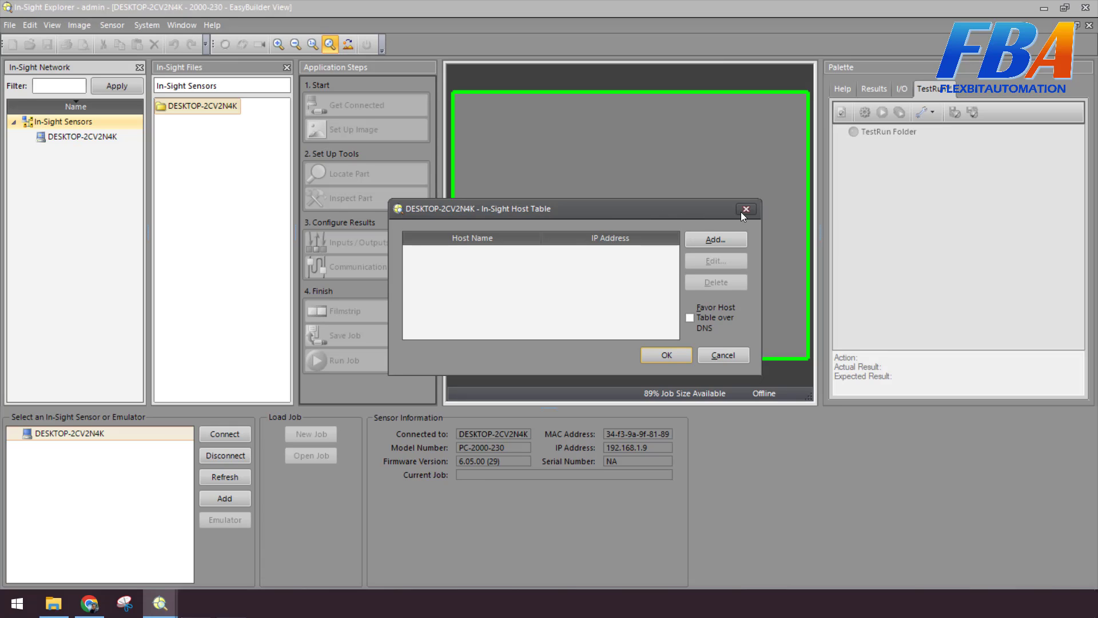
click(742, 211)
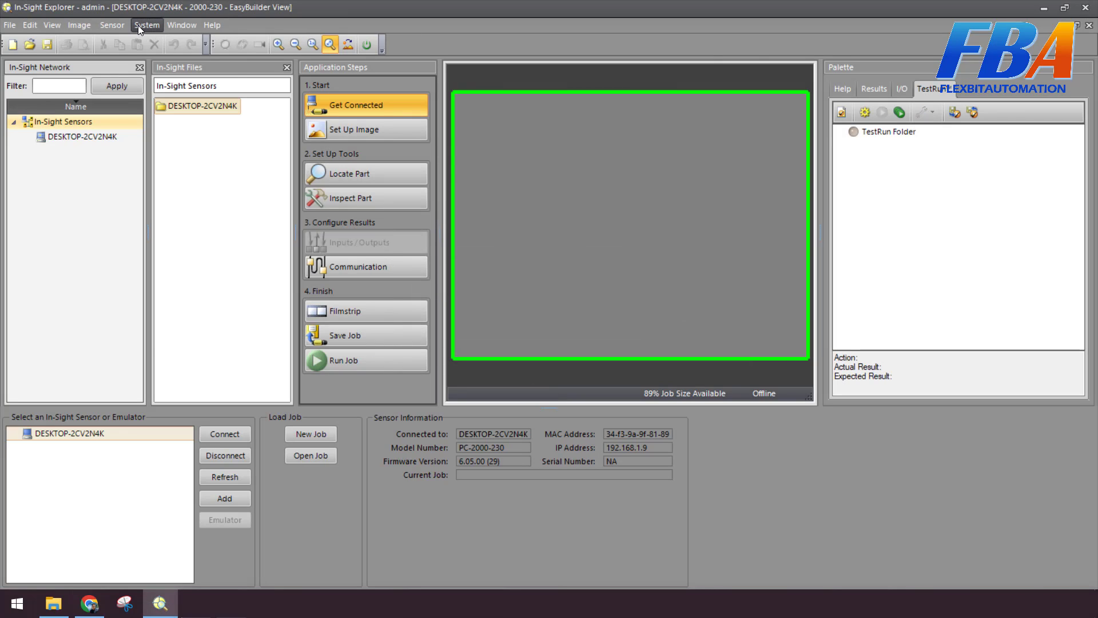
Open the sensor's FTP Settings to examine the timeout, retry, port and passive transfer options, and cancel.
click(109, 25)
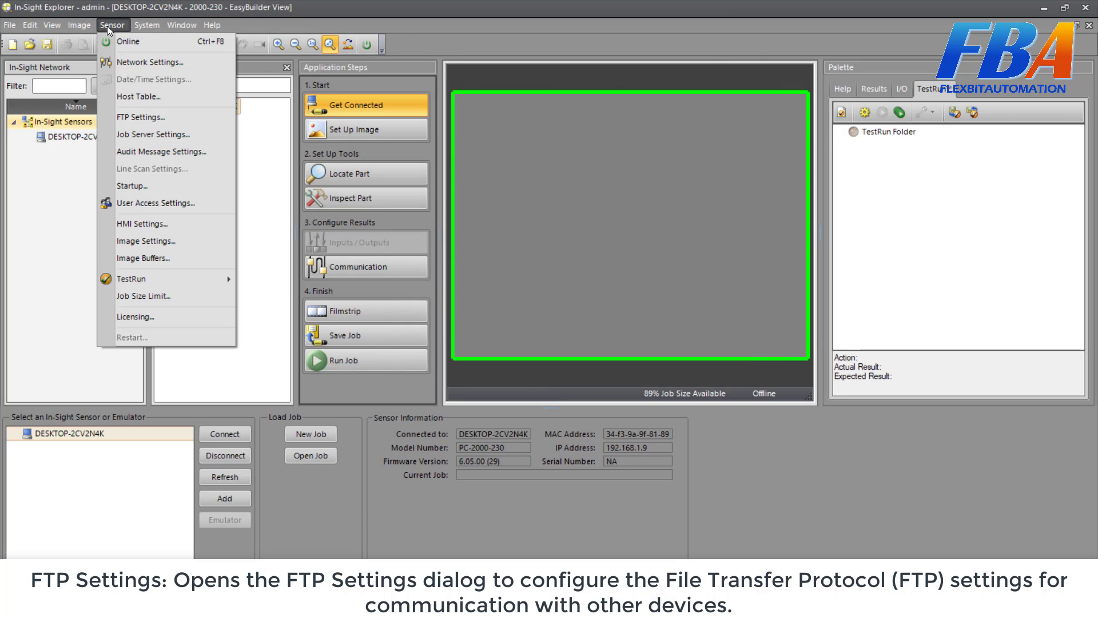
click(147, 118)
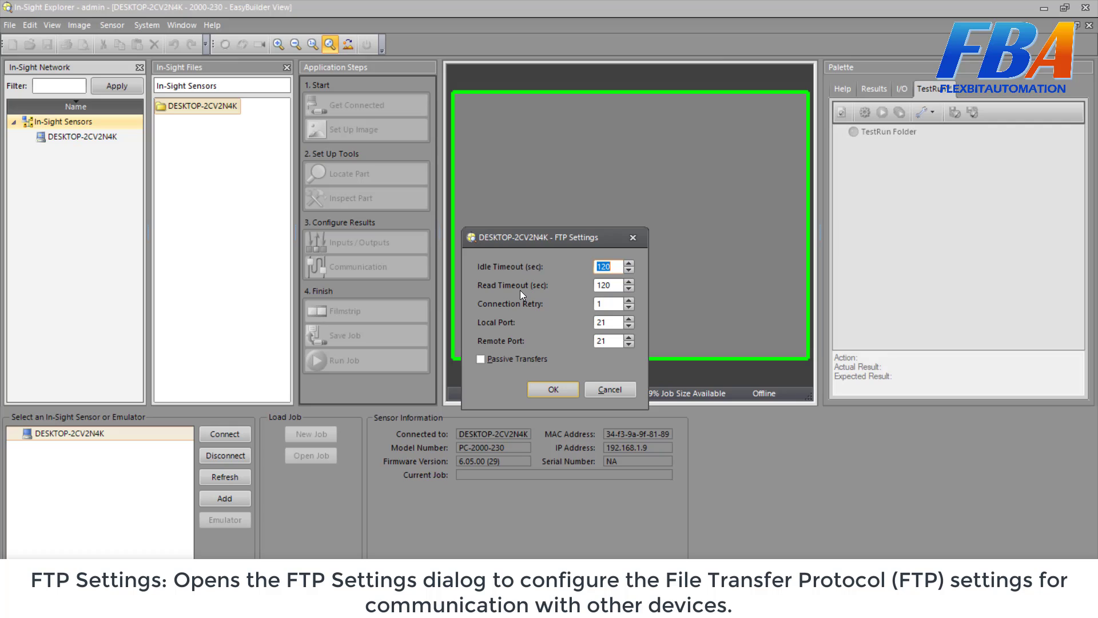
drag(562, 240, 603, 152)
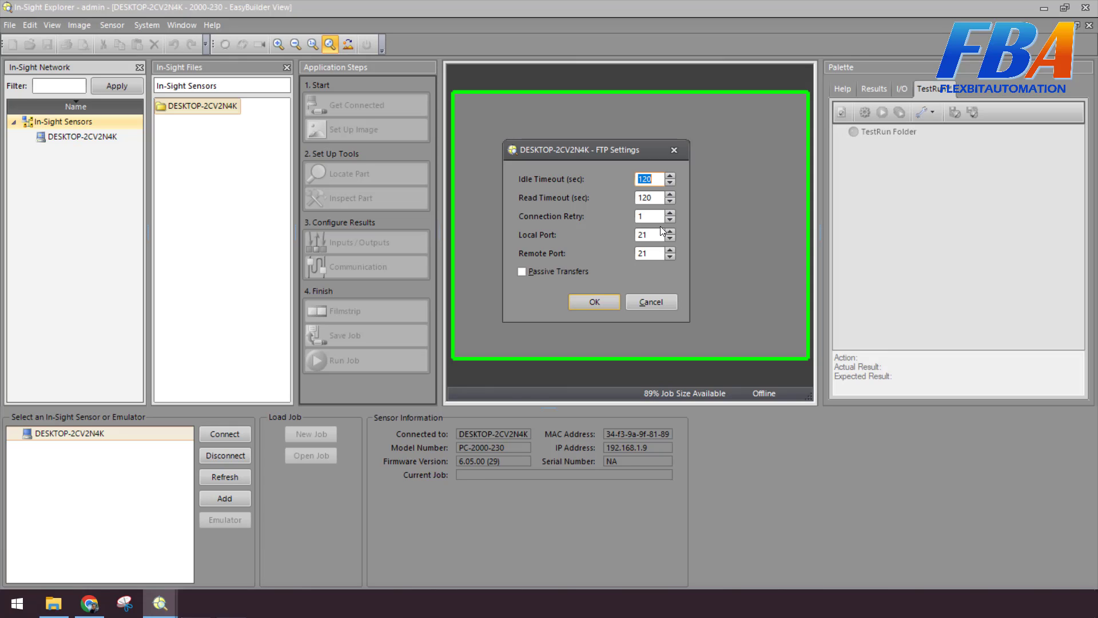
click(671, 305)
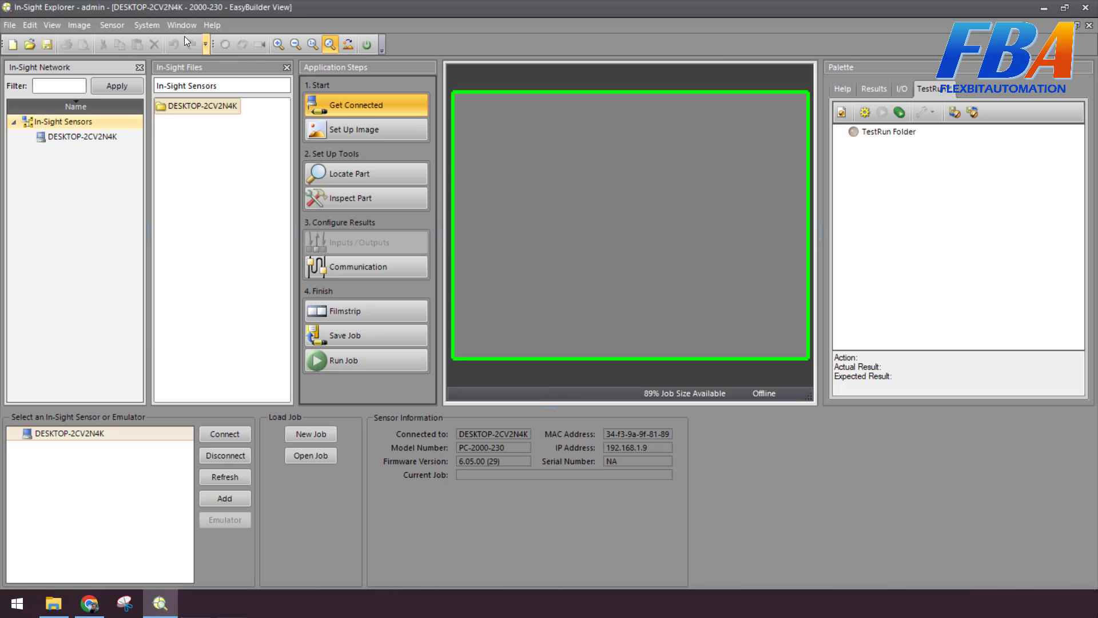
Open Job Server Settings to examine the server, port, login and directory fields, and close it unchanged.
click(122, 22)
click(143, 133)
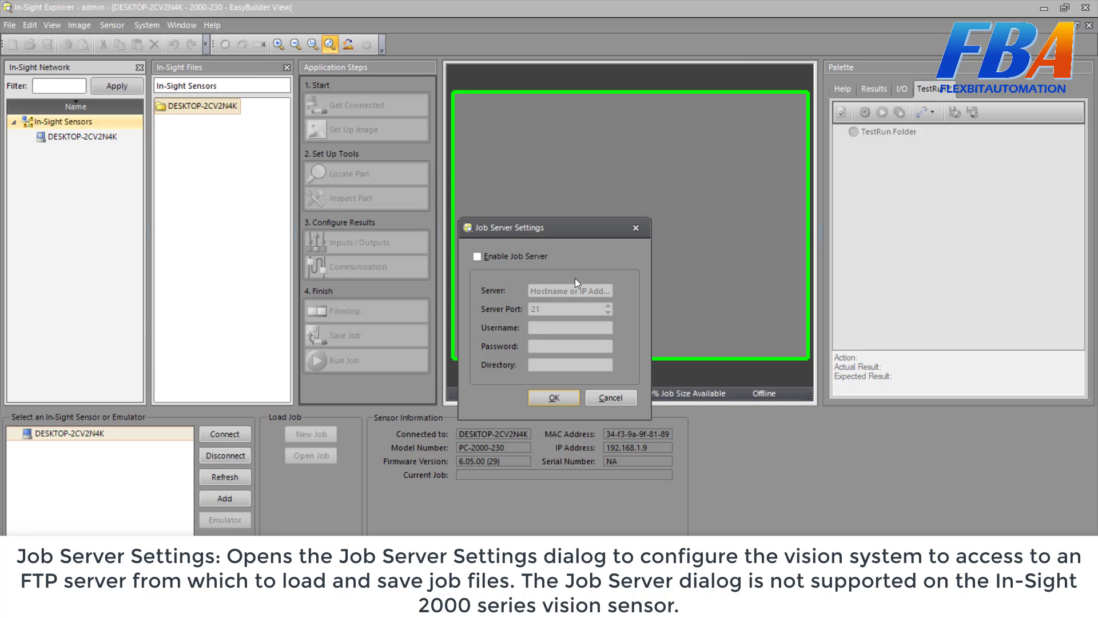
drag(585, 219, 606, 139)
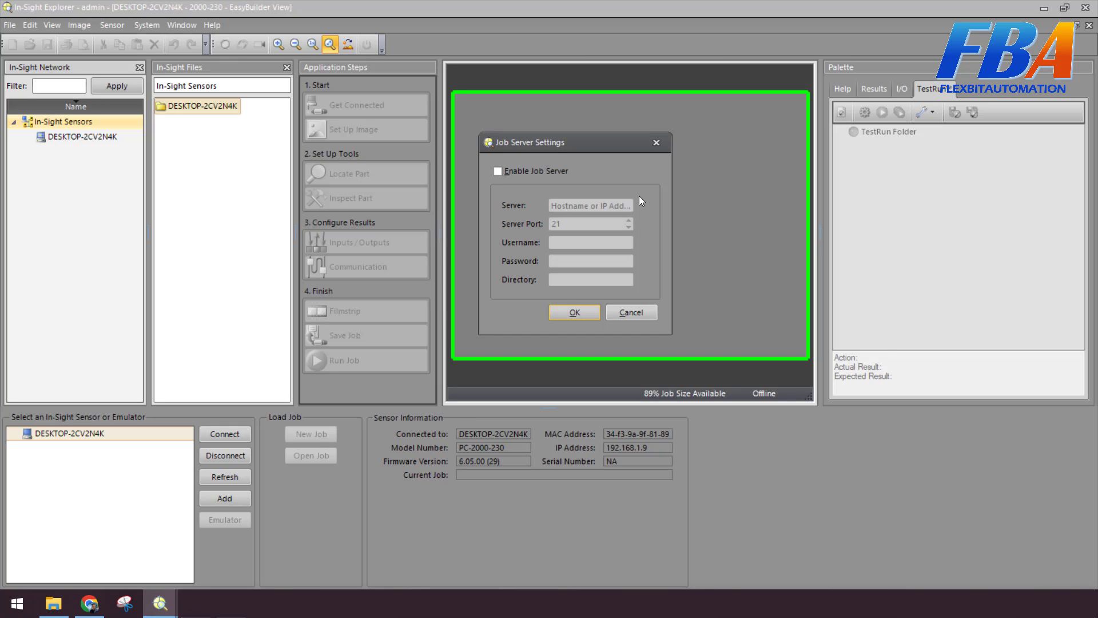
click(656, 143)
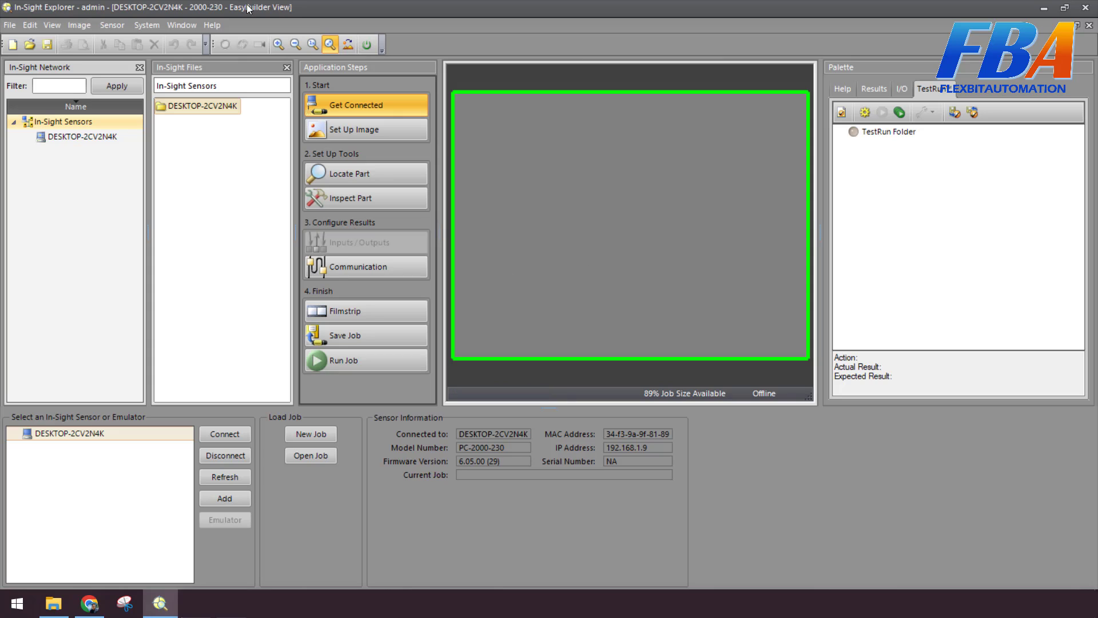
Open the sensor's Startup settings to examine the load-job and online-mode options, and close them unchanged.
click(112, 26)
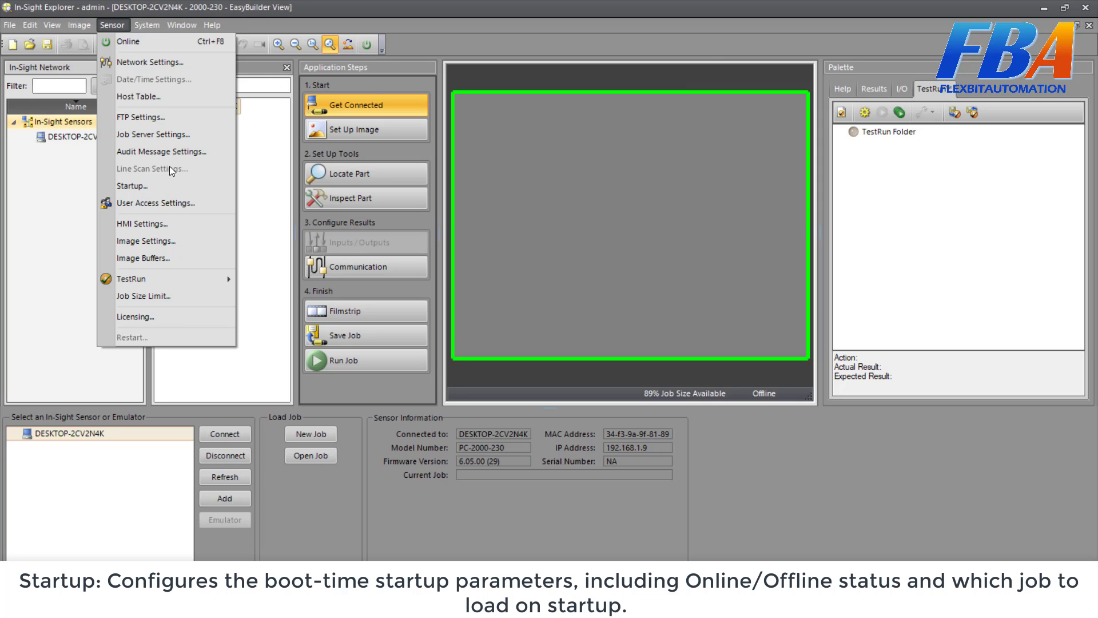
click(139, 182)
drag(581, 231, 617, 142)
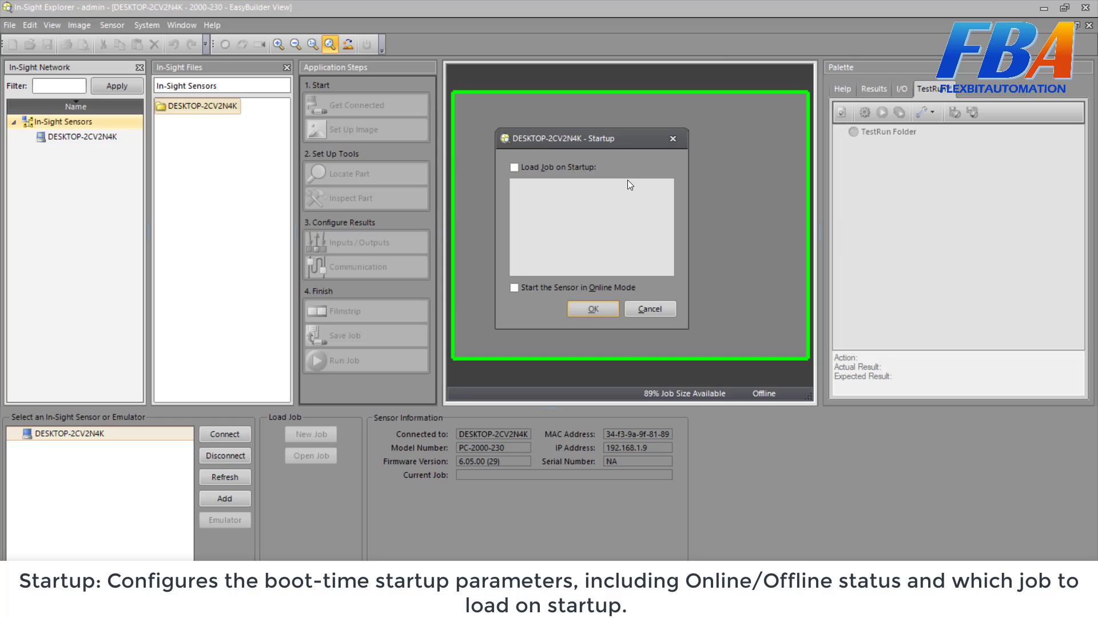
click(673, 138)
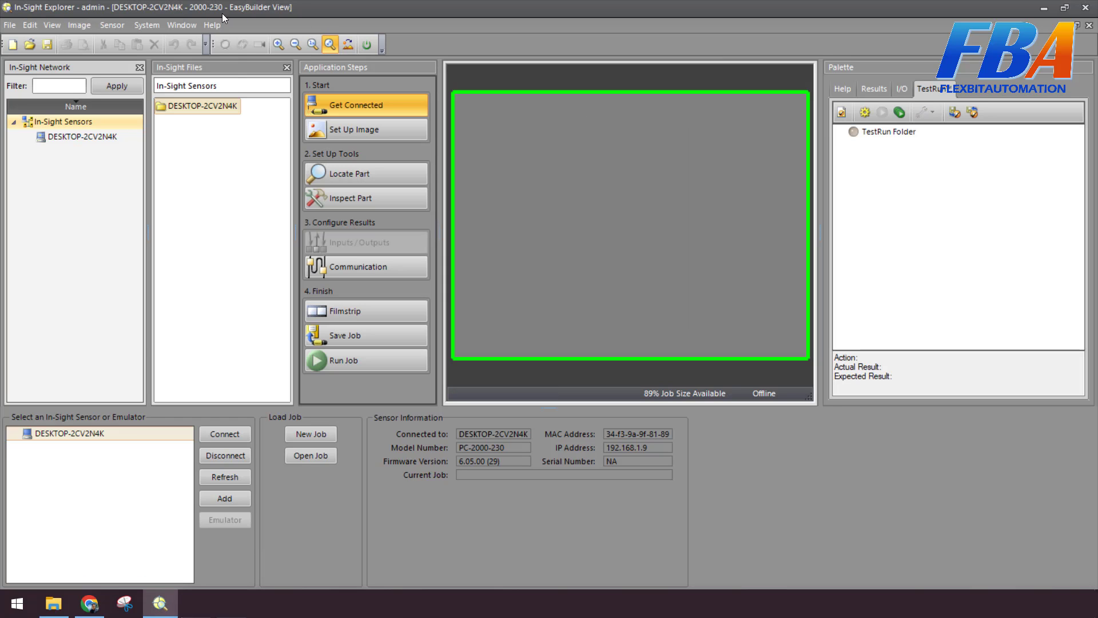
Open the sensor's User Access Settings to examine each account's access, view and FTP rights, and close the list unchanged.
click(122, 27)
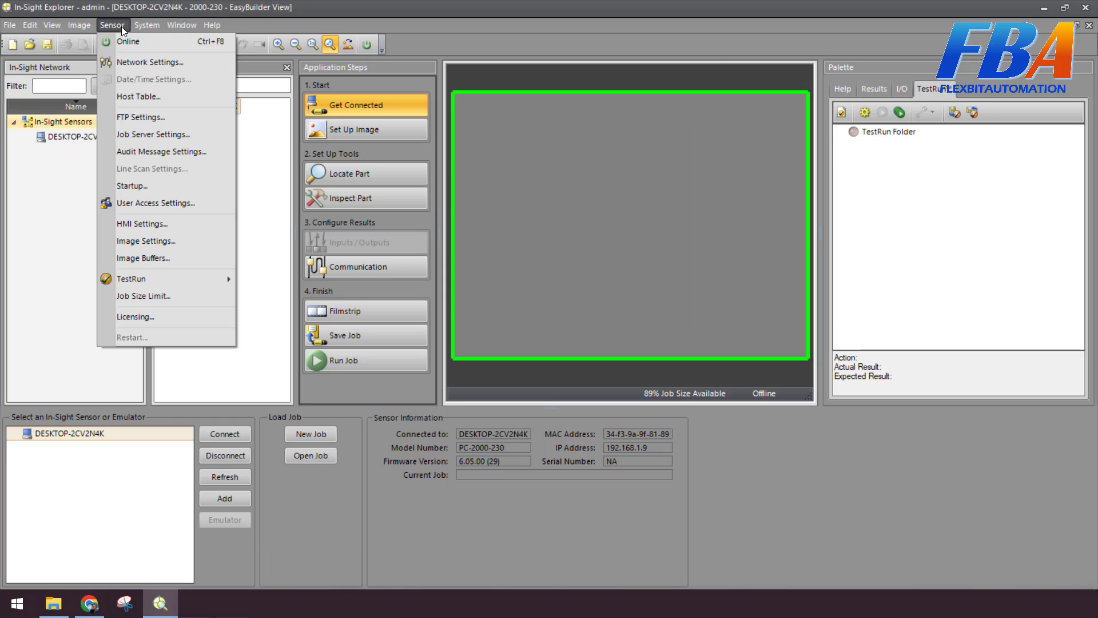
click(164, 201)
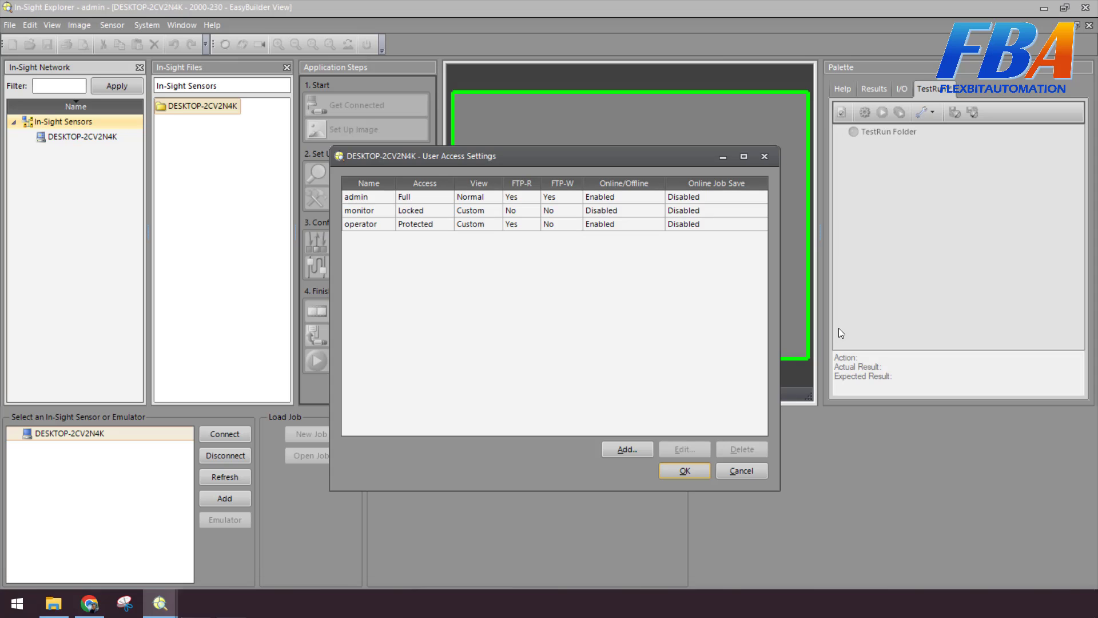
click(765, 156)
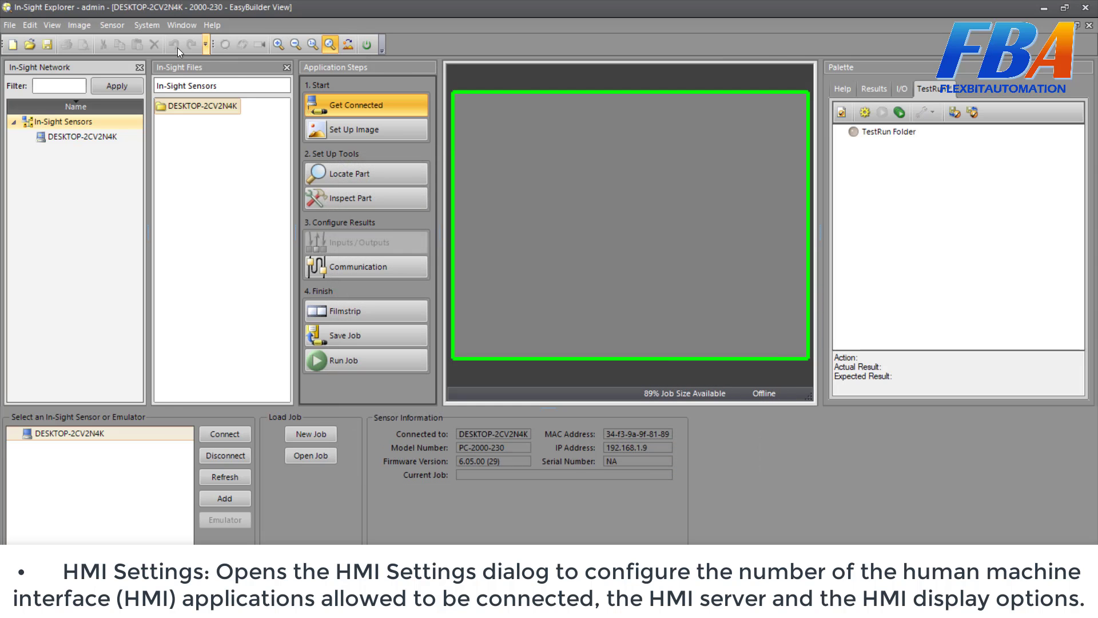
Open HMI Settings to examine the HMI mode, connection, HTTPS and filmstrip options, and cancel.
click(122, 26)
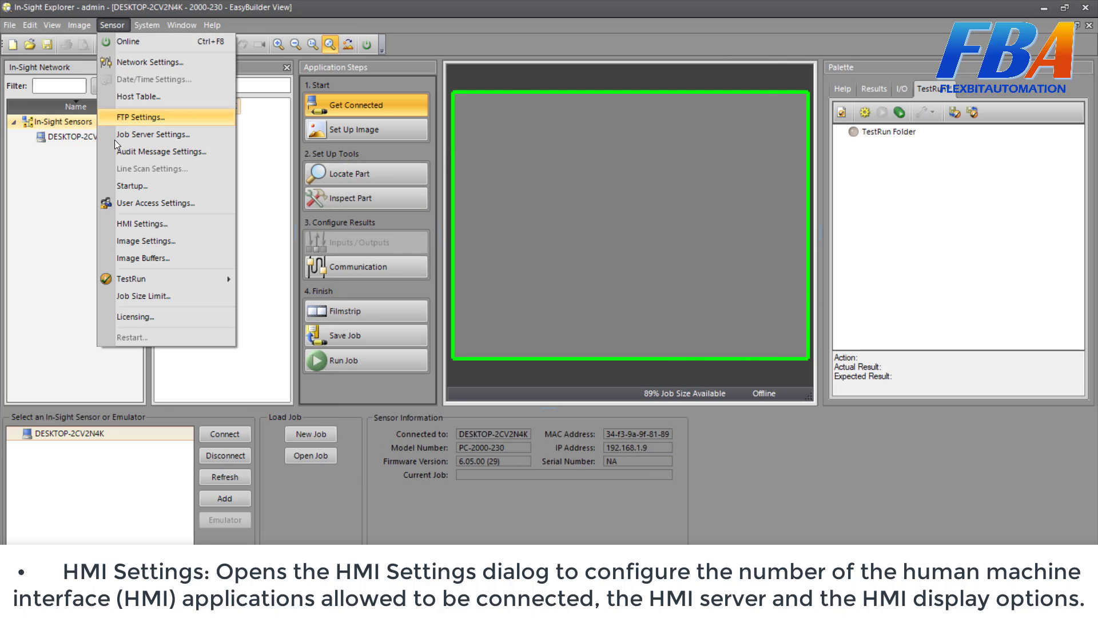
click(137, 223)
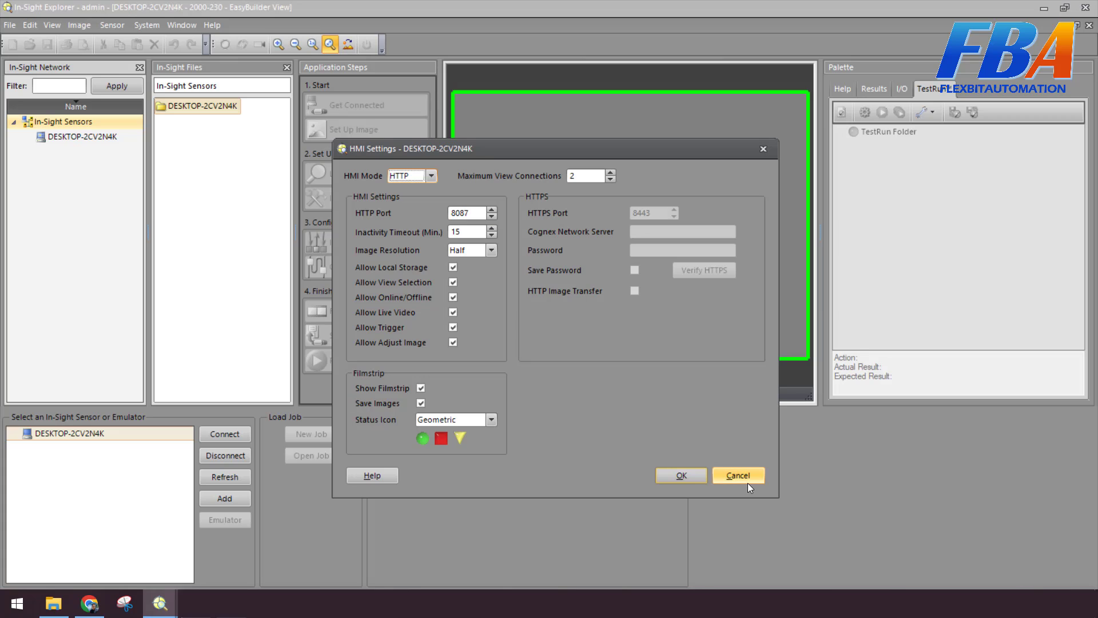
click(747, 483)
Open the sensor's Image Settings to examine the Live Acquisition and Online resolution choices, and cancel without changes.
click(114, 25)
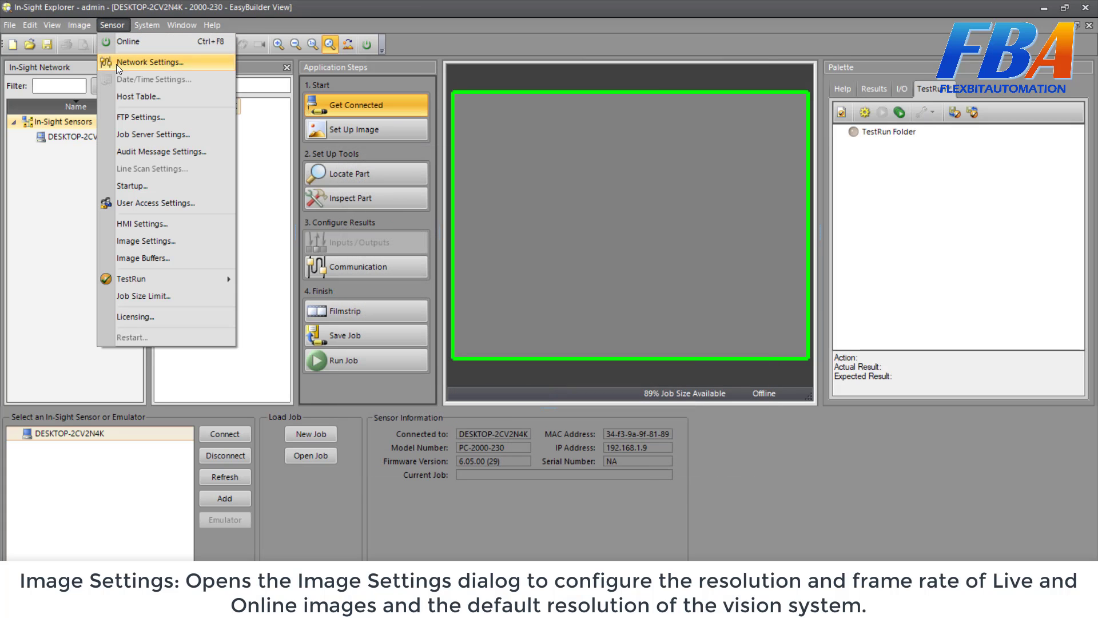
click(170, 242)
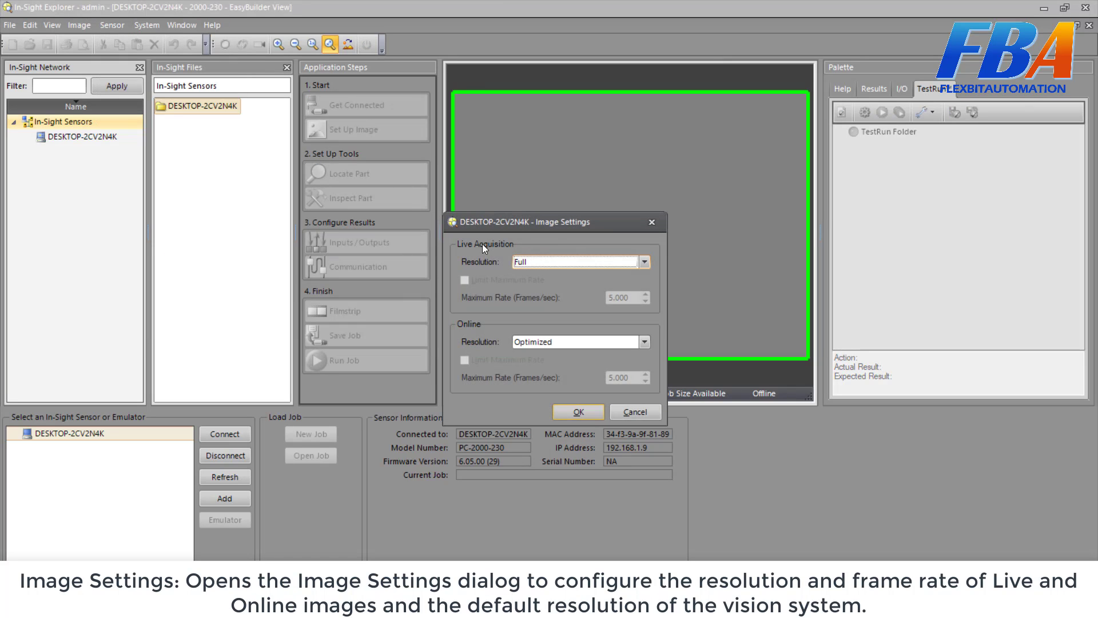
click(645, 262)
click(641, 270)
click(644, 342)
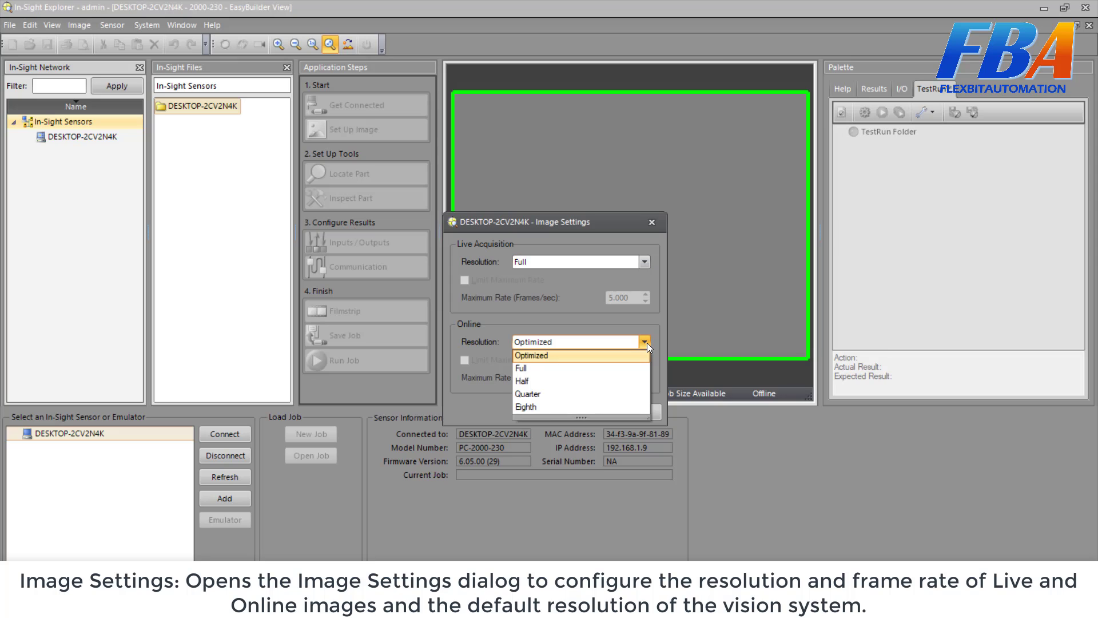
click(646, 342)
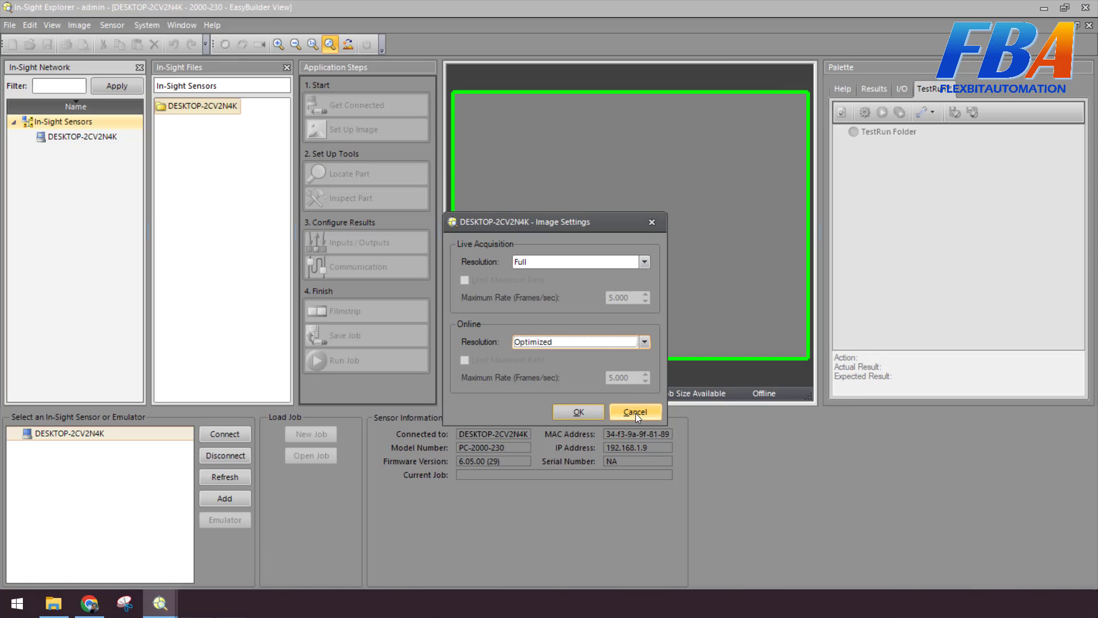
click(637, 413)
Open Image Buffers to examine the number of buffers allocated to the sensor, and close it unchanged.
click(112, 23)
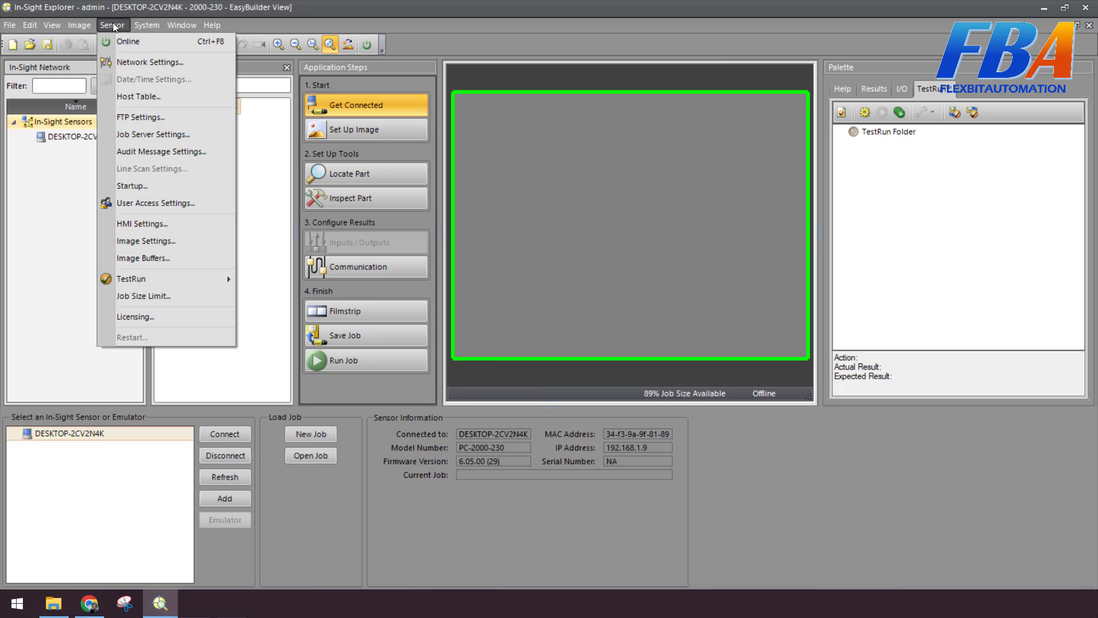
click(163, 259)
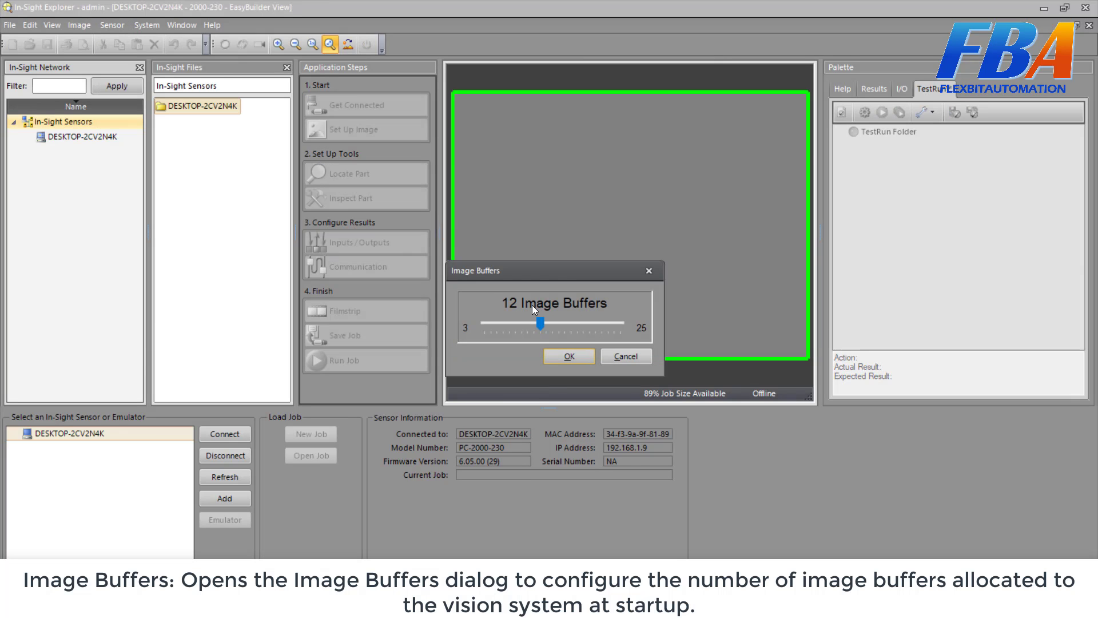
drag(565, 266, 615, 177)
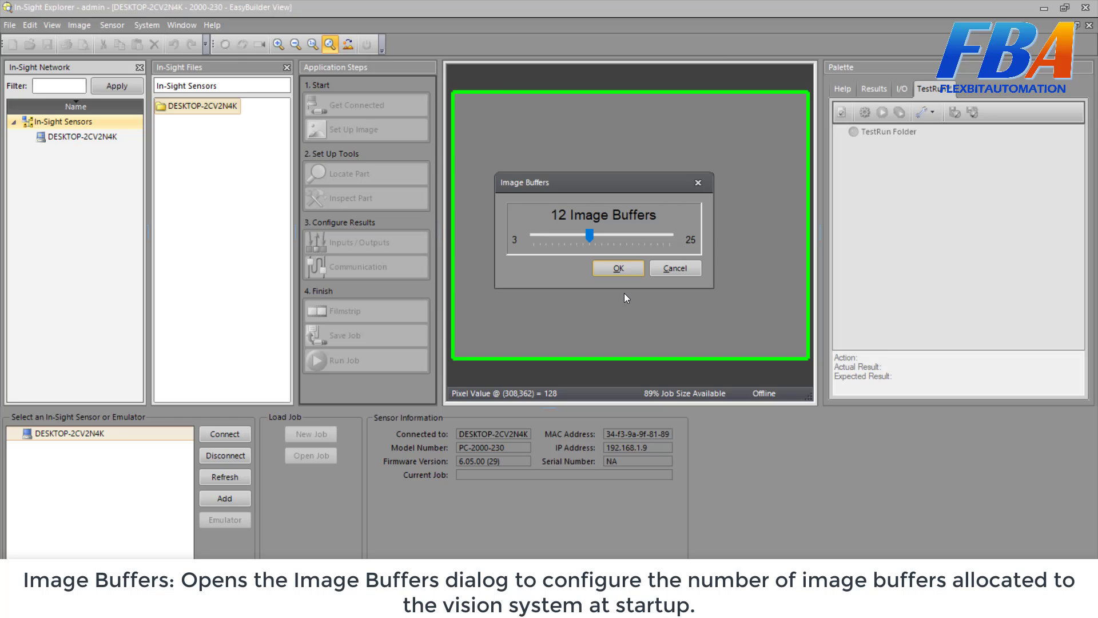
click(698, 182)
Examine the TestRun commands including the Repair options, and view the sensor's Job Size Limit allocation without changing it.
click(113, 25)
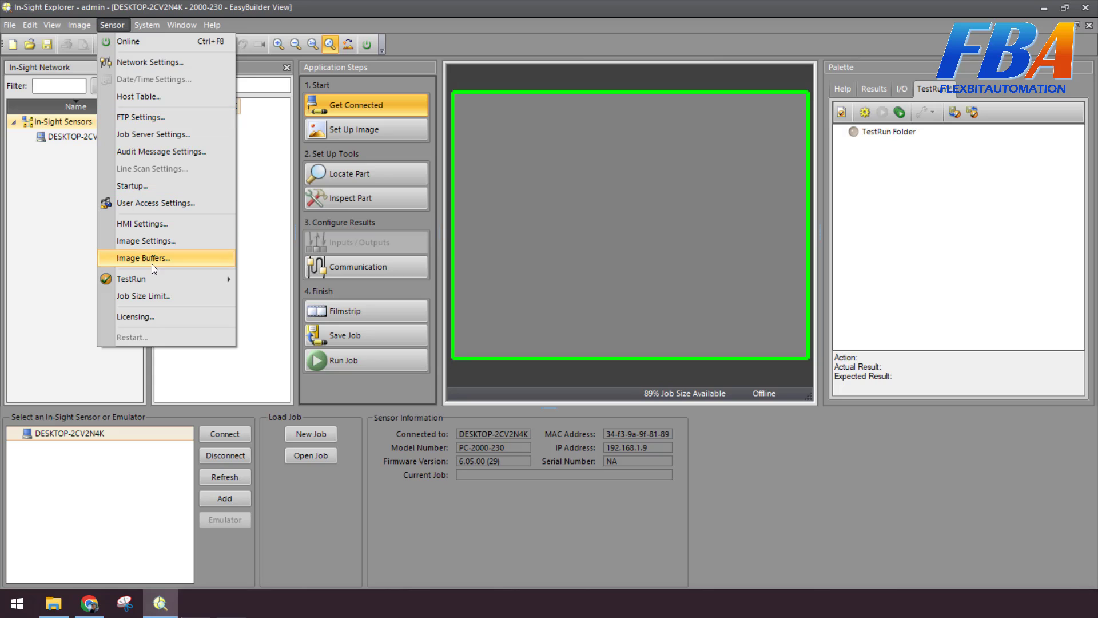
mouse_move(154, 278)
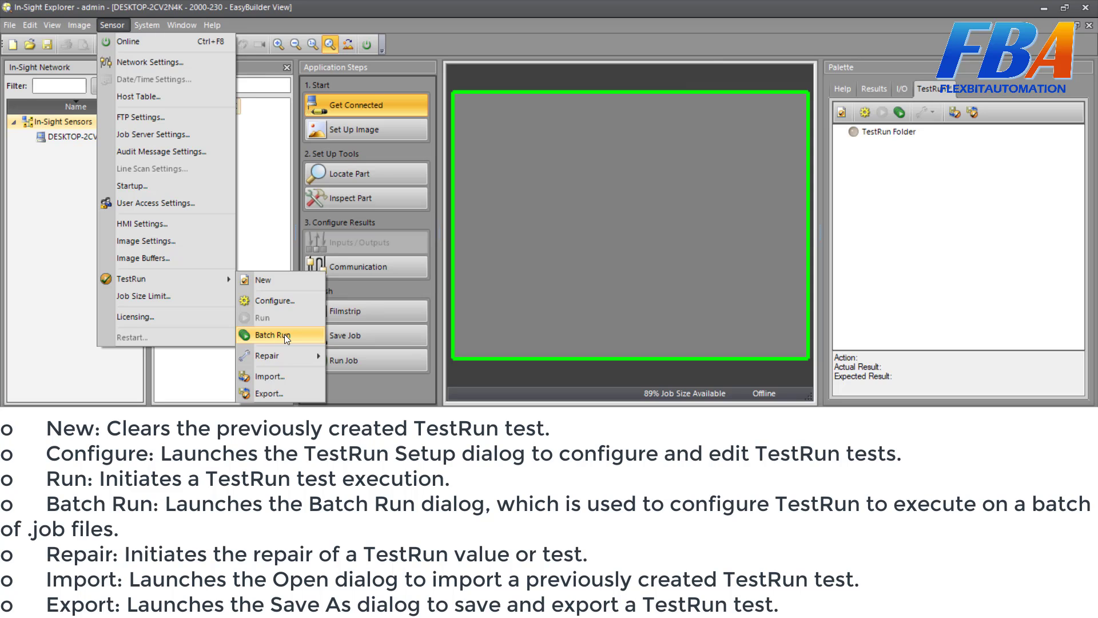
mouse_move(292, 355)
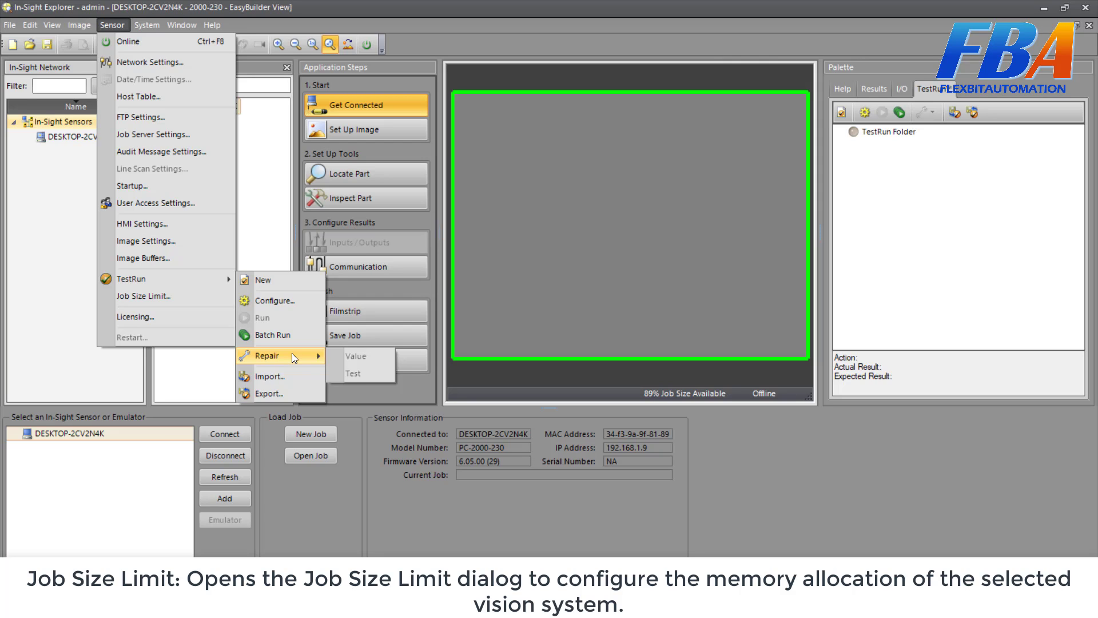
click(191, 296)
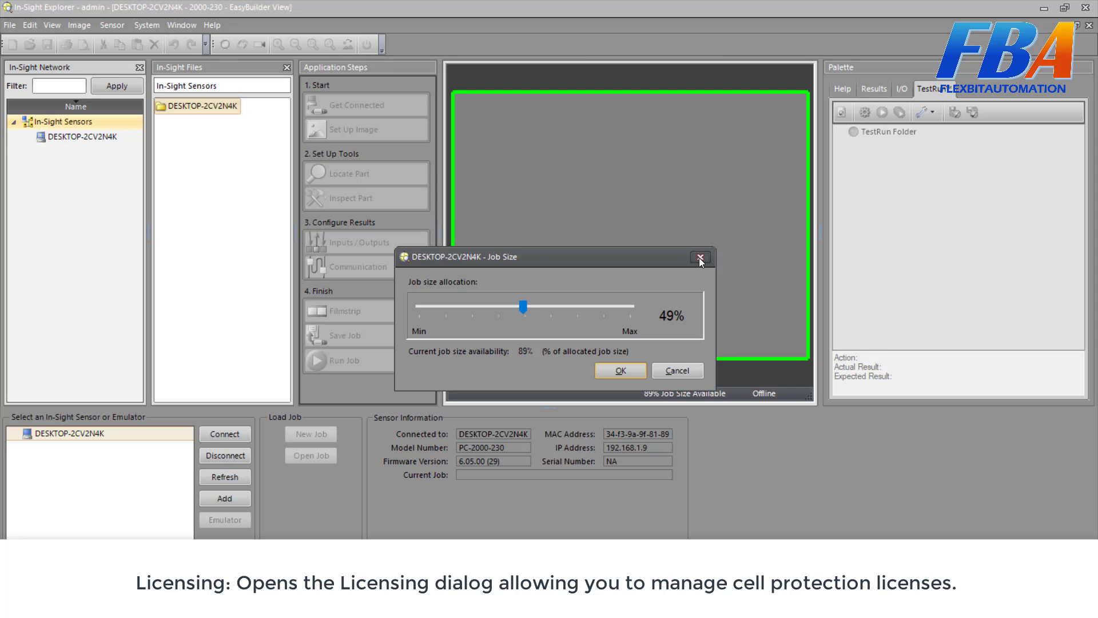
click(699, 257)
View the sensor's Licensing dialog without adding a license, and check the Restart command among the sensor commands.
click(114, 25)
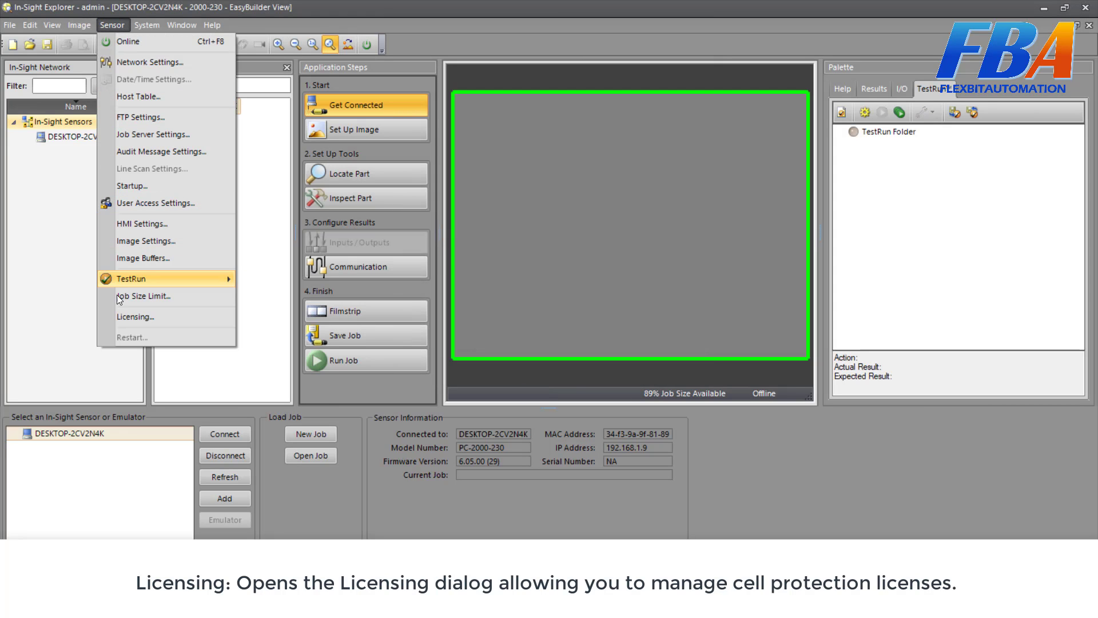
click(122, 313)
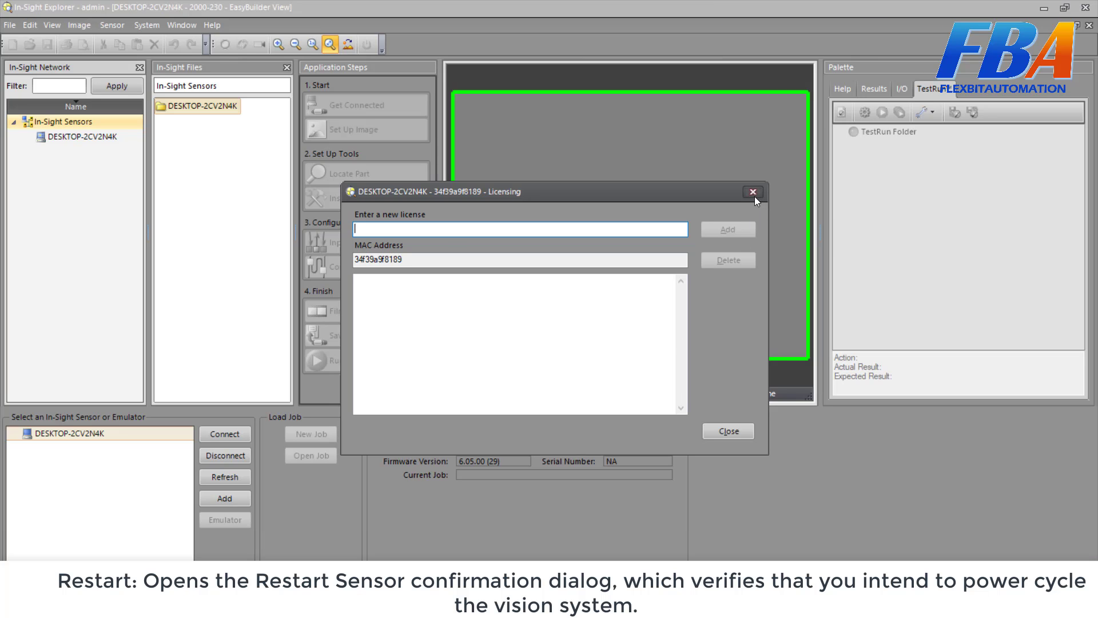
click(753, 192)
click(119, 25)
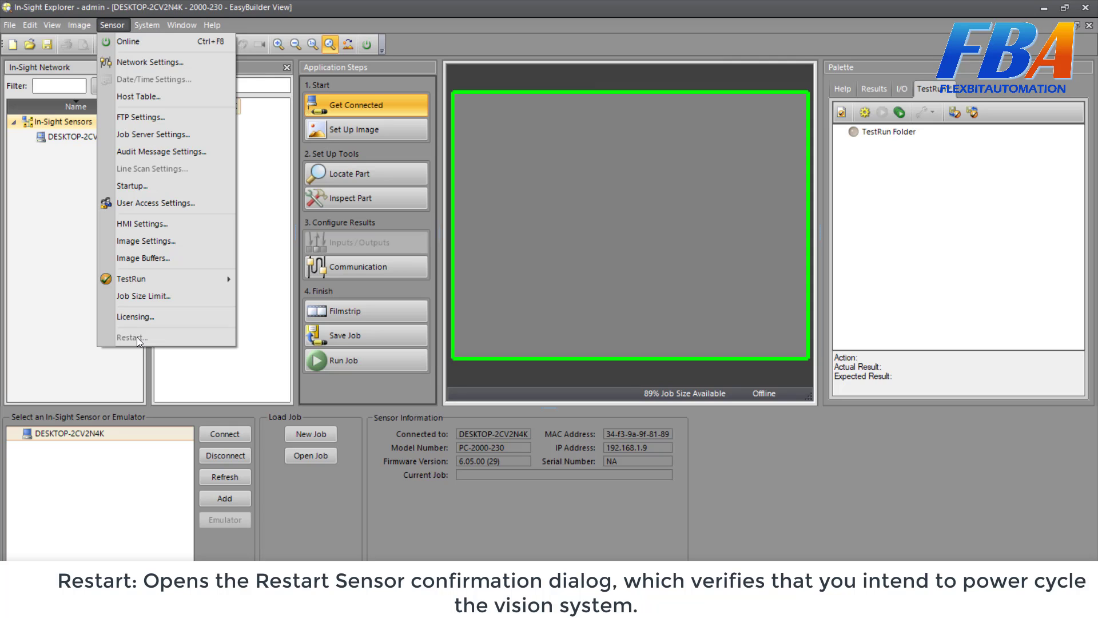
click(638, 283)
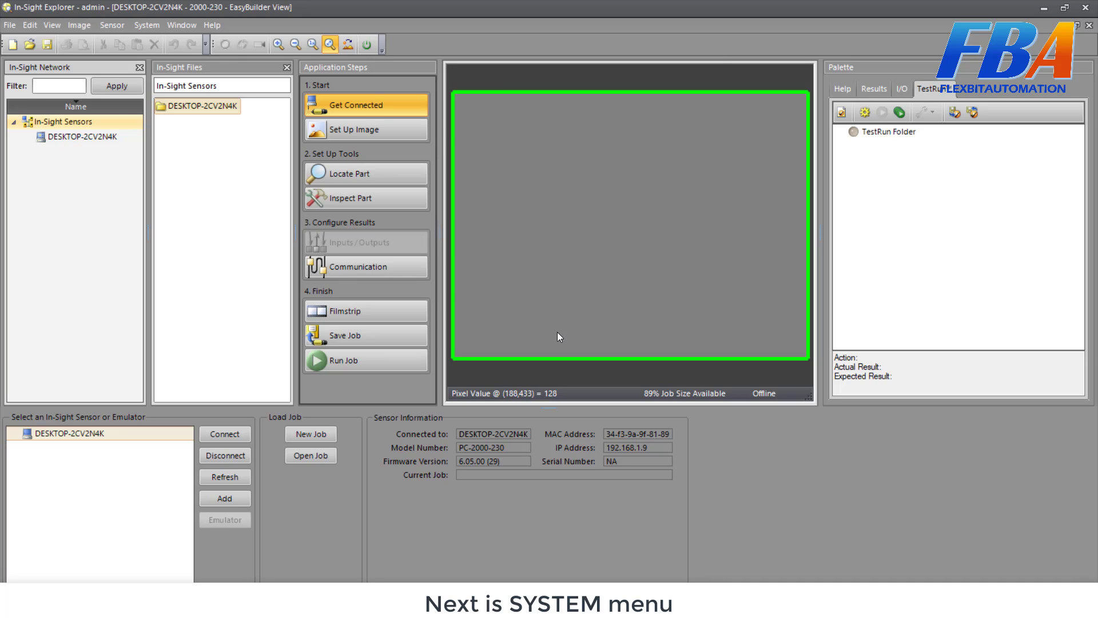
Open the system Log On/Off dialog to examine its user name and password fields, and close it without logging on.
click(146, 25)
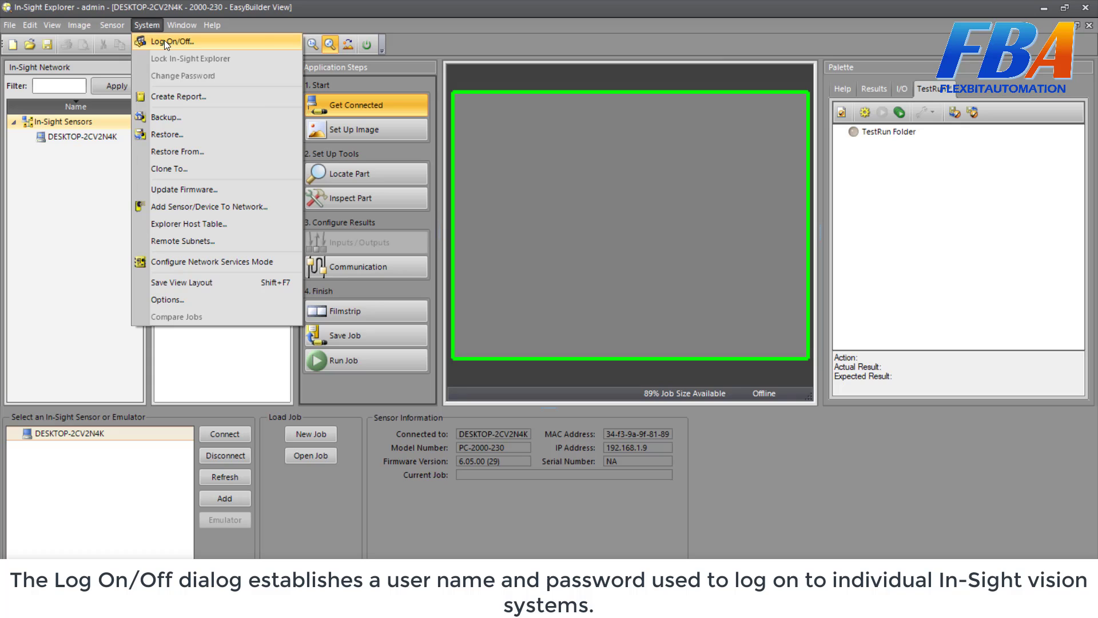
click(163, 40)
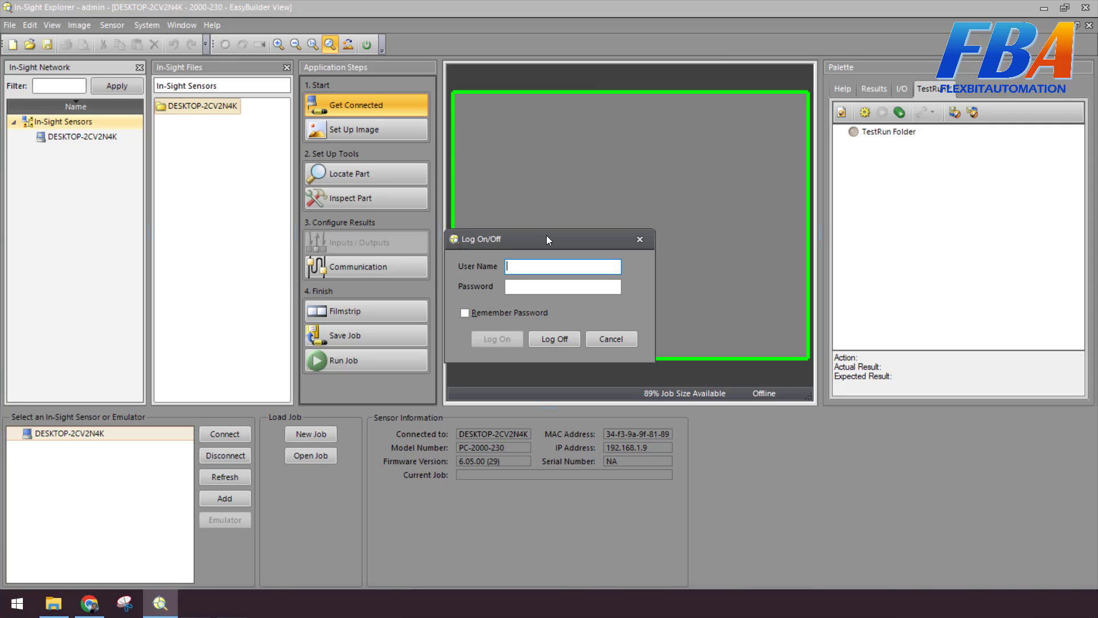
click(645, 237)
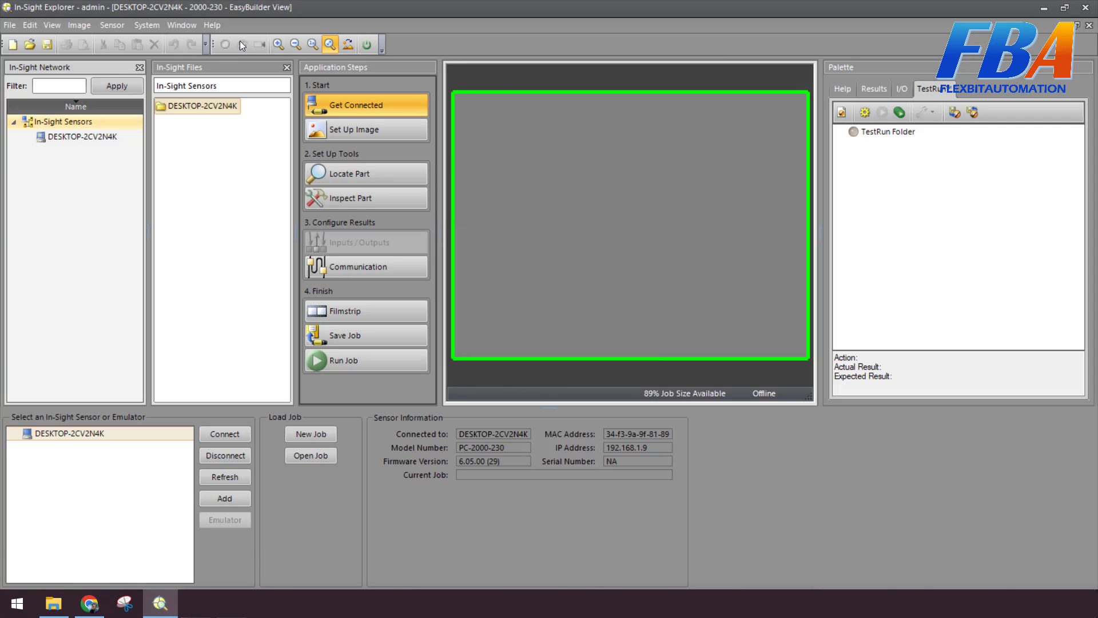
Examine the system commands and the Create Report dialog's sensor selection, and cancel without creating a report.
click(147, 26)
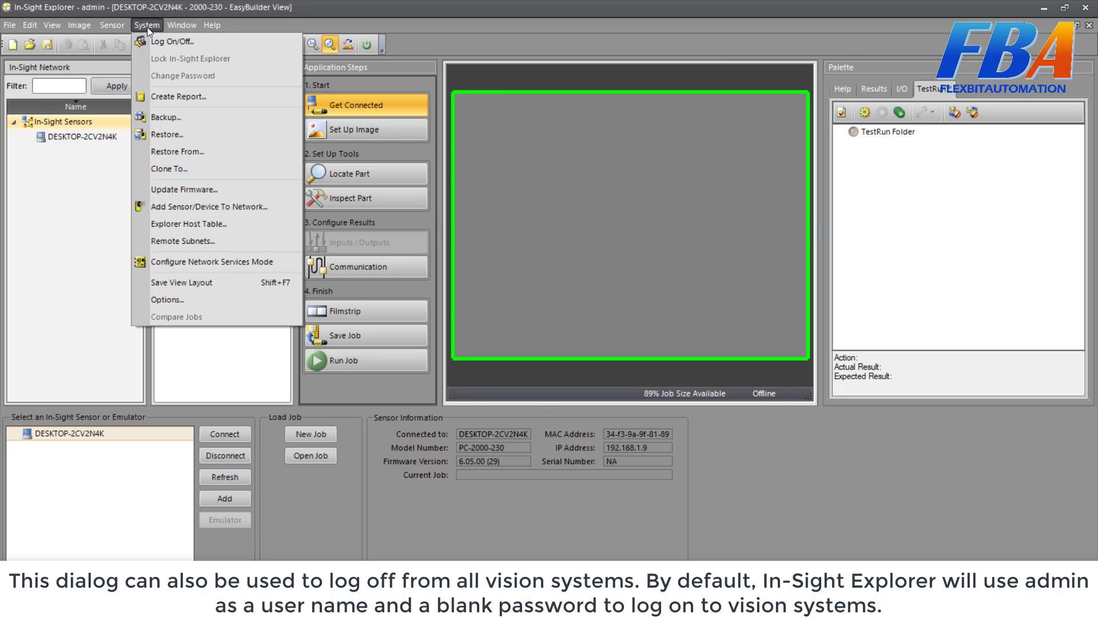
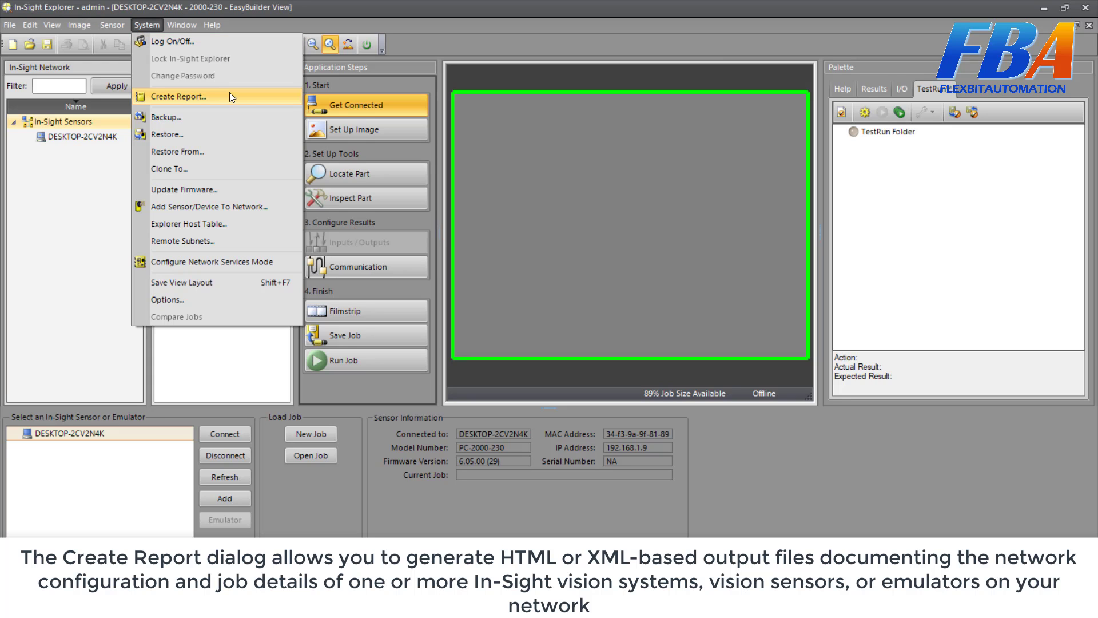
click(232, 97)
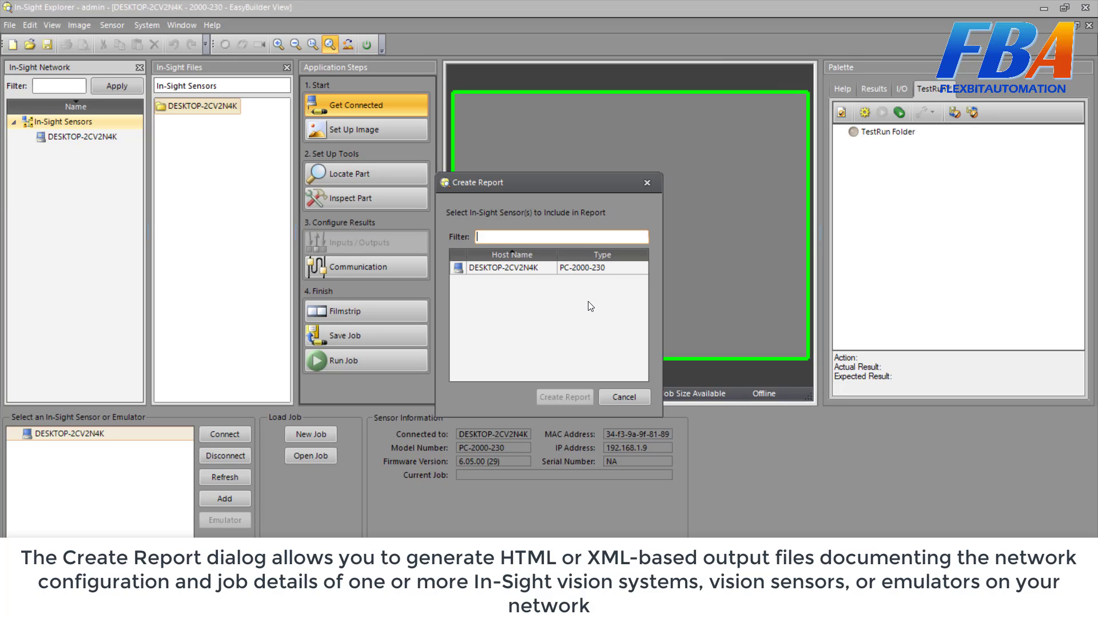
click(623, 398)
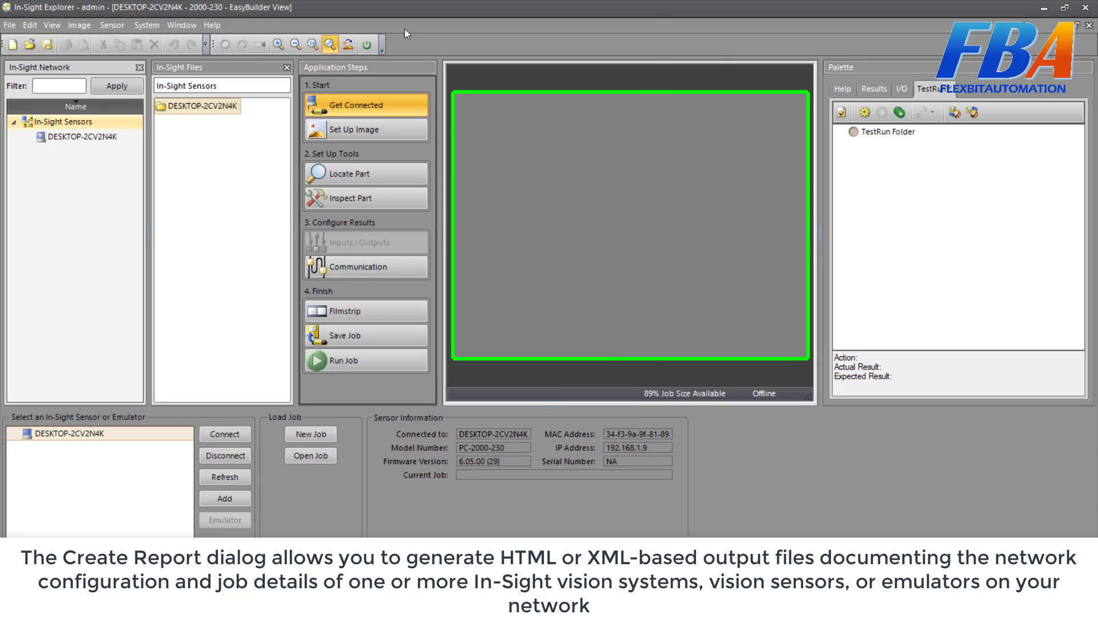
Examine the Backup dialog's sensor selection and backup location, and close it without making a backup.
click(163, 23)
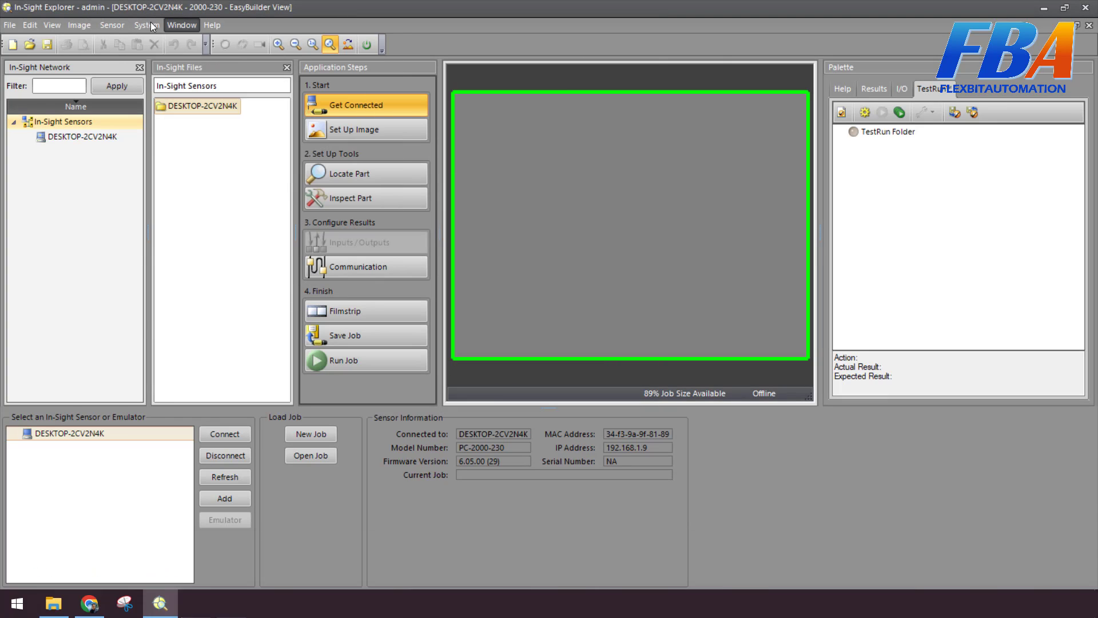
click(150, 23)
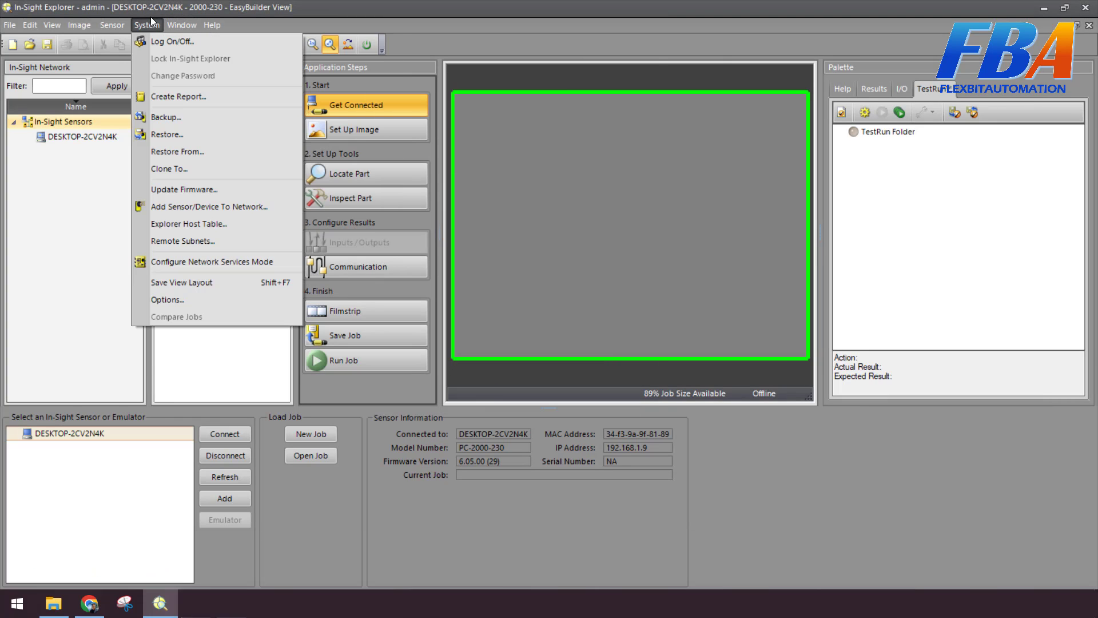
click(174, 119)
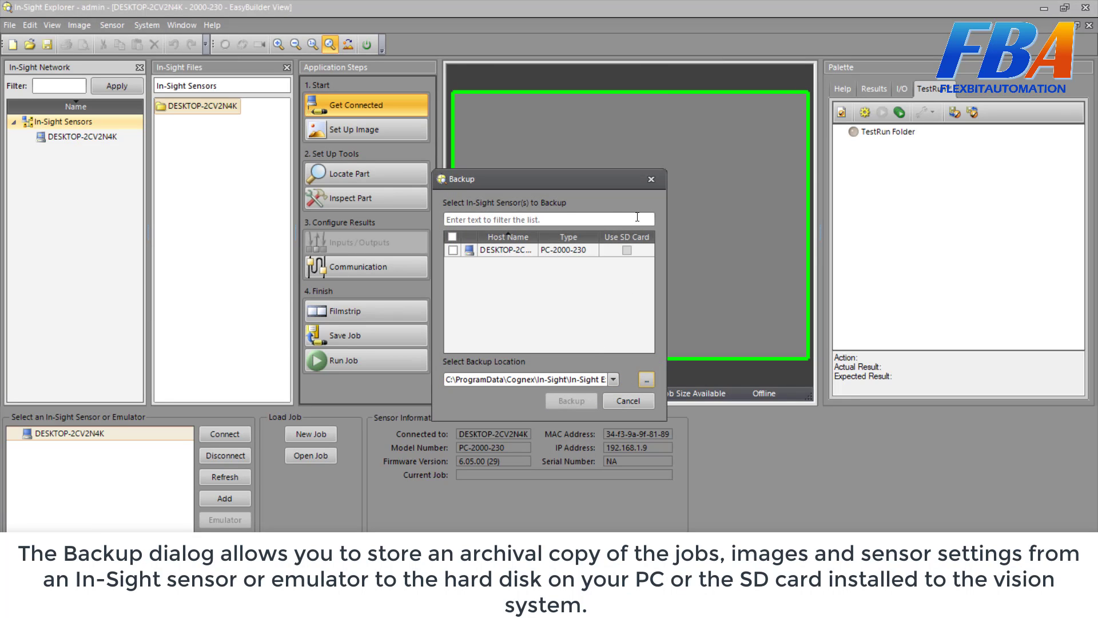
click(650, 382)
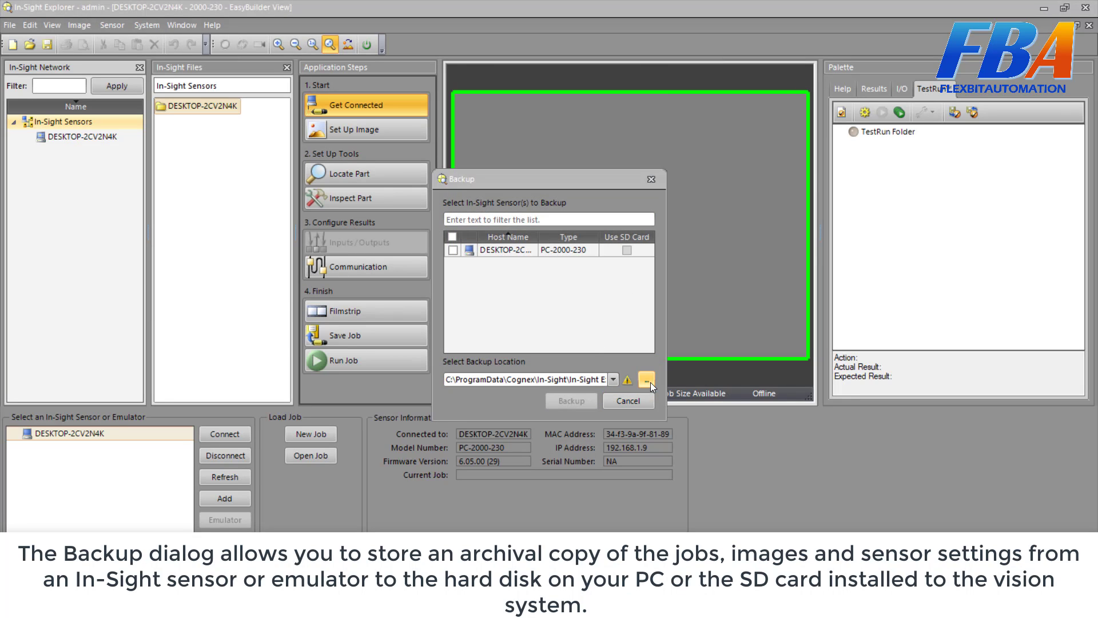
click(652, 189)
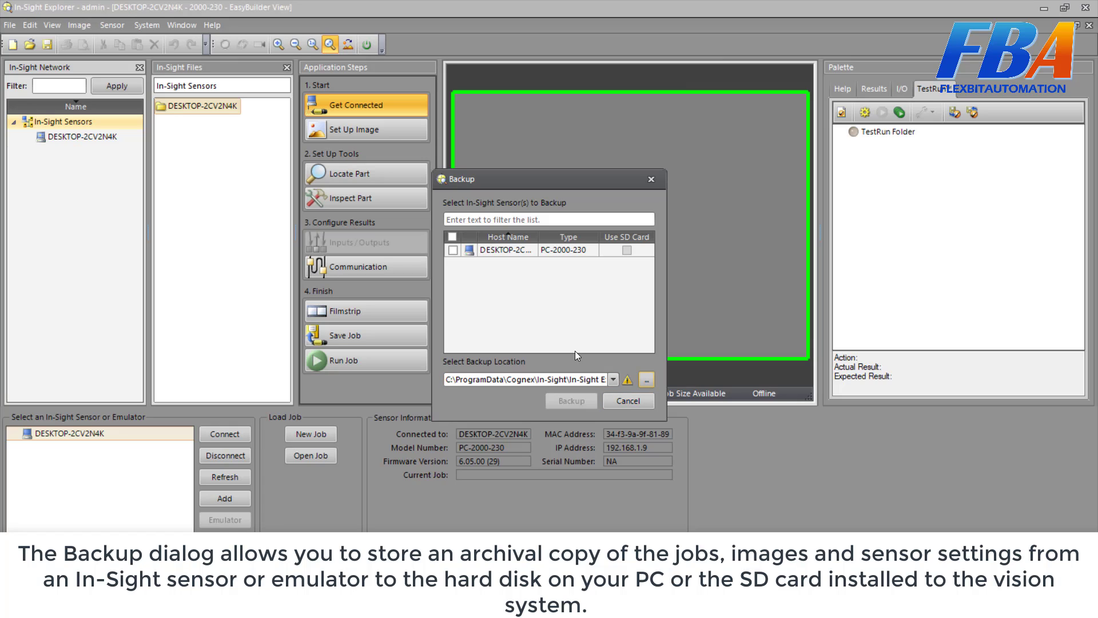
click(638, 399)
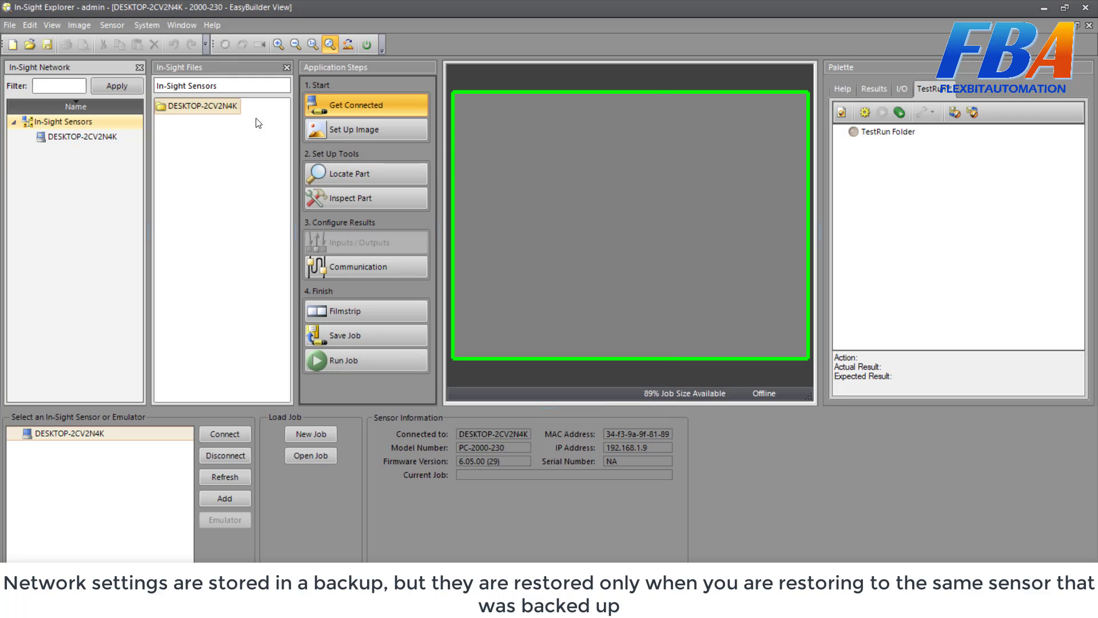
click(147, 25)
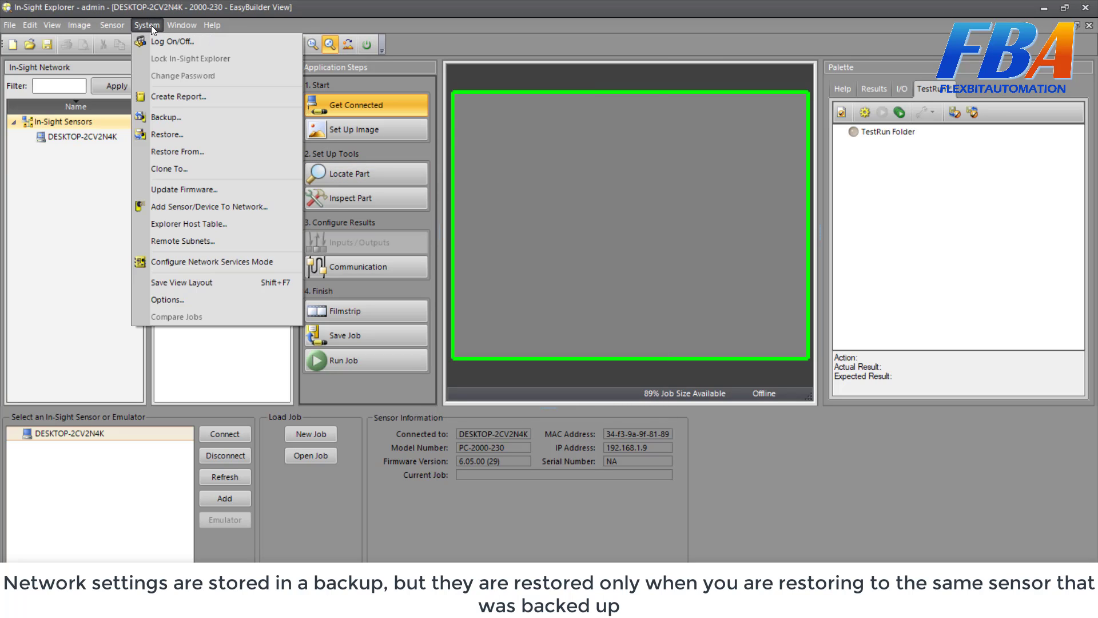
click(239, 129)
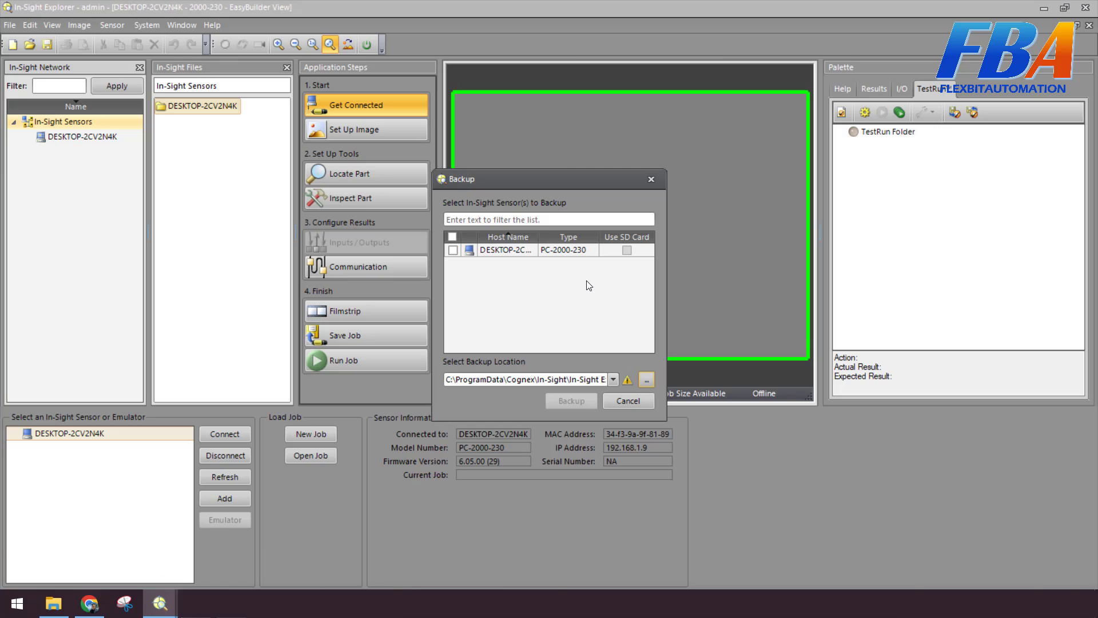
click(656, 183)
View the Restore and Restore From dialogs with their sensor and backup location choices, closing both without restoring.
click(153, 24)
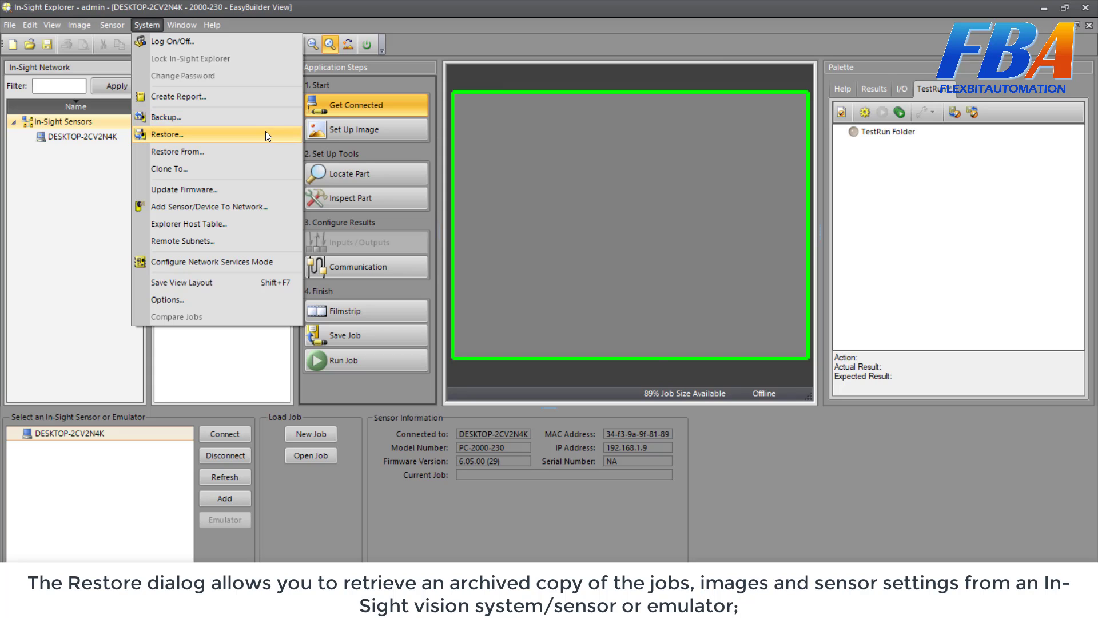
click(267, 134)
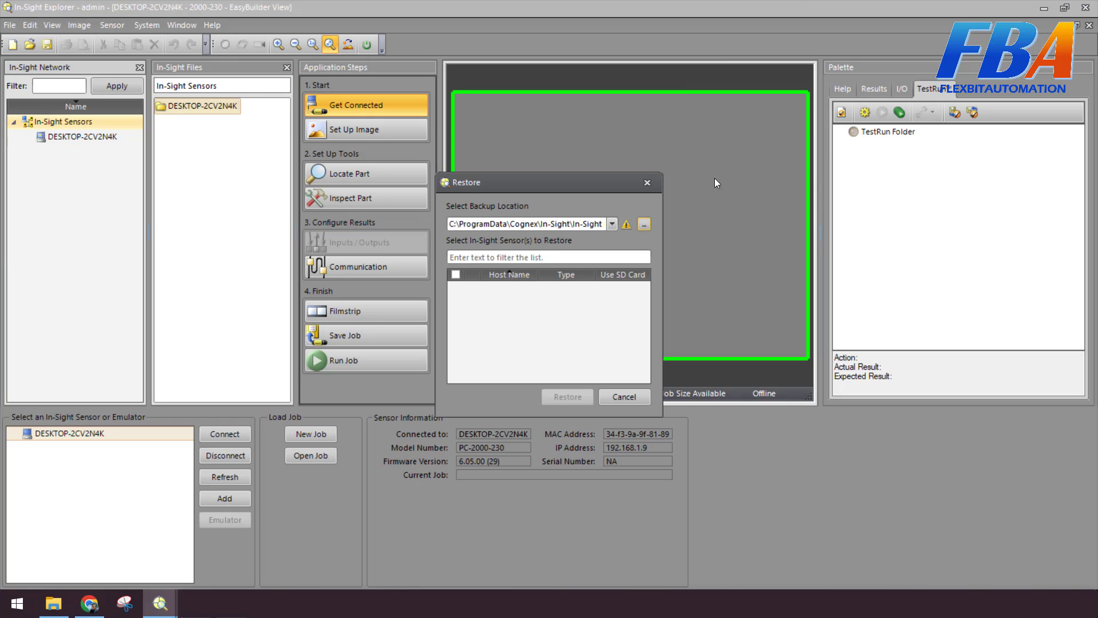
click(656, 182)
click(152, 25)
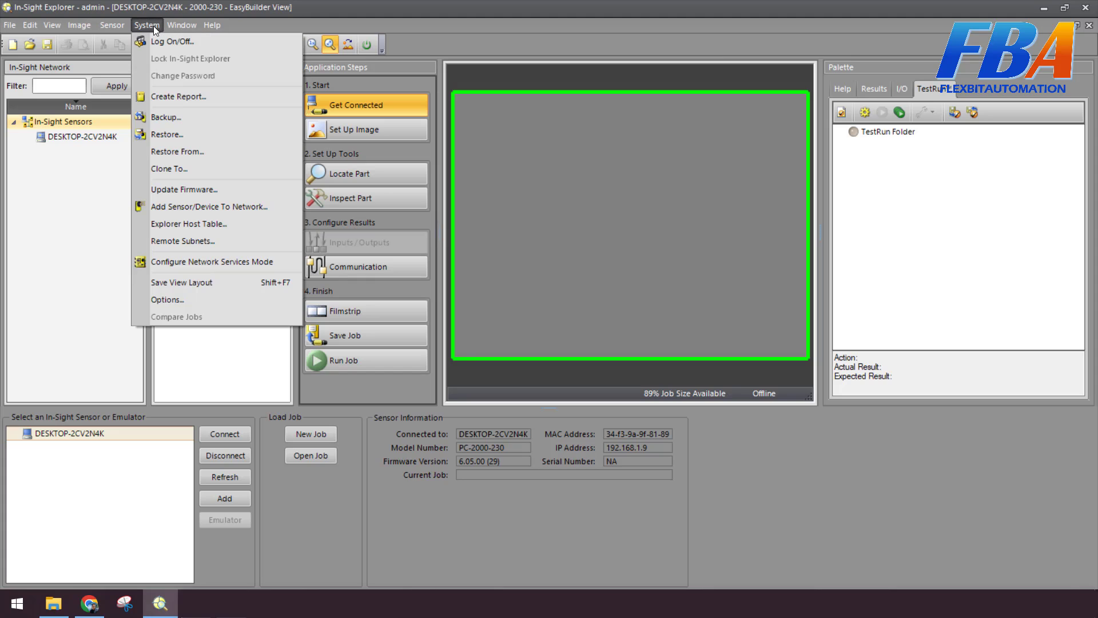
click(183, 149)
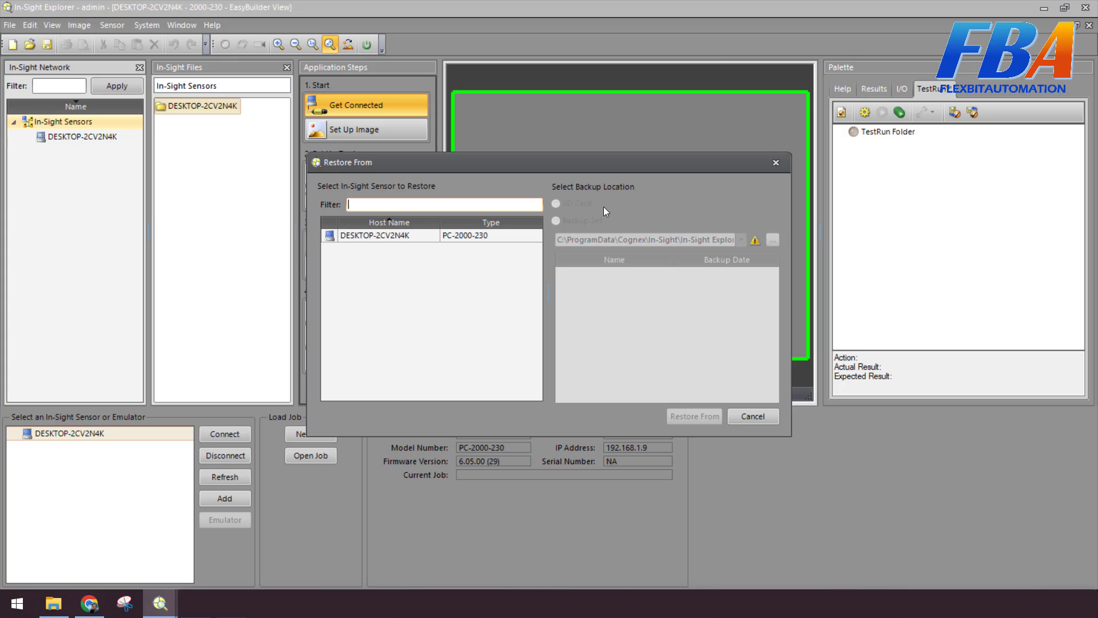
click(776, 163)
View the Clone dialog's source and destination sensors and the firmware update's system selection, closing both without applying anything.
click(151, 26)
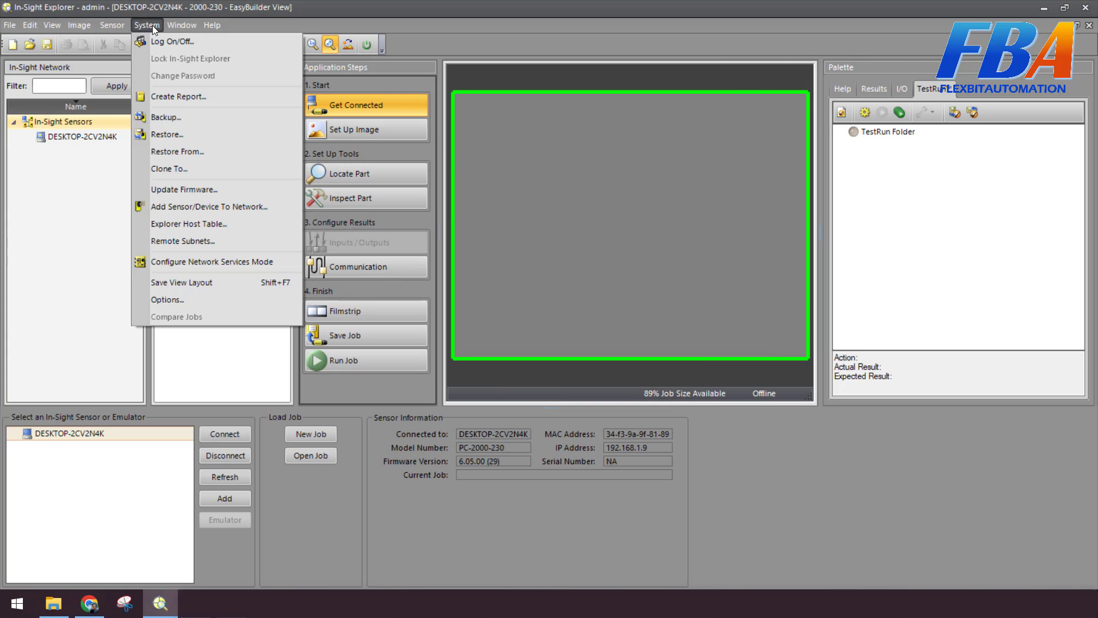
click(187, 168)
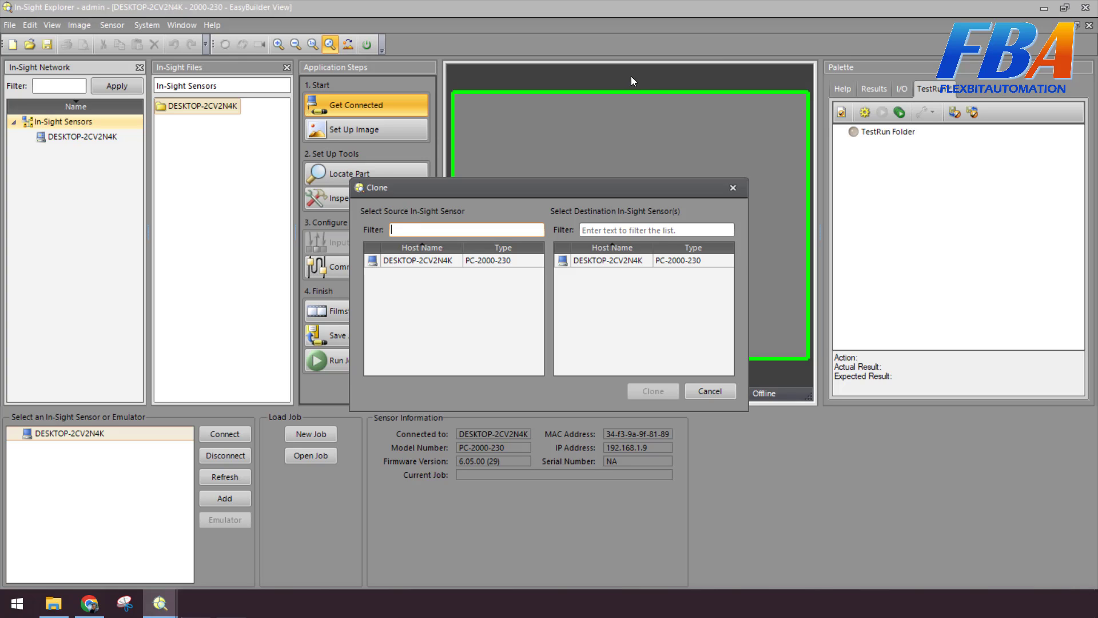
click(731, 188)
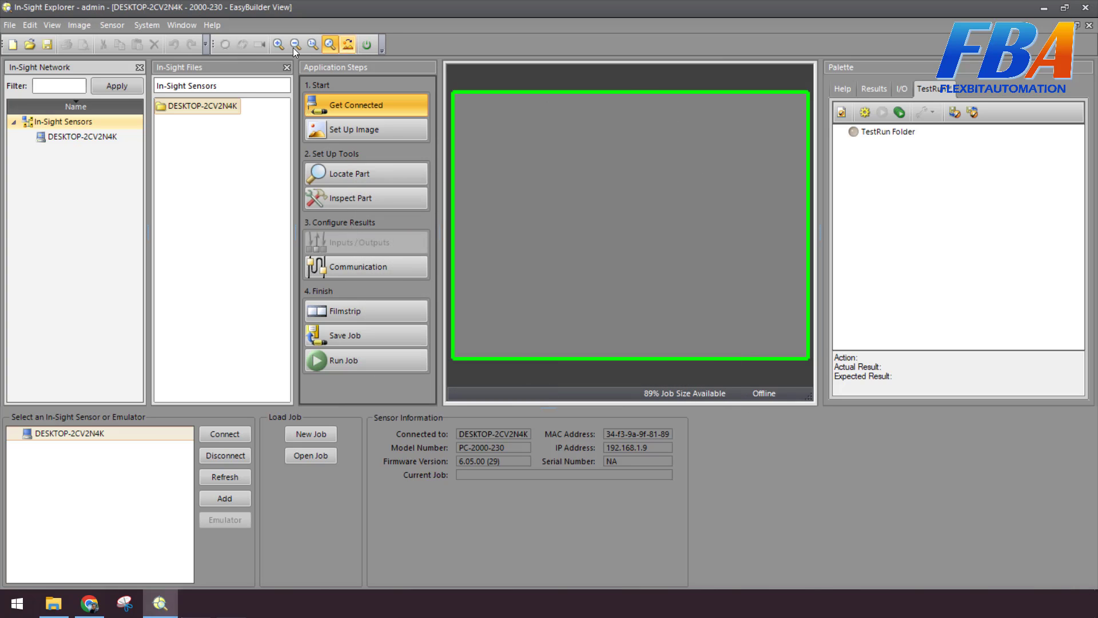
click(143, 26)
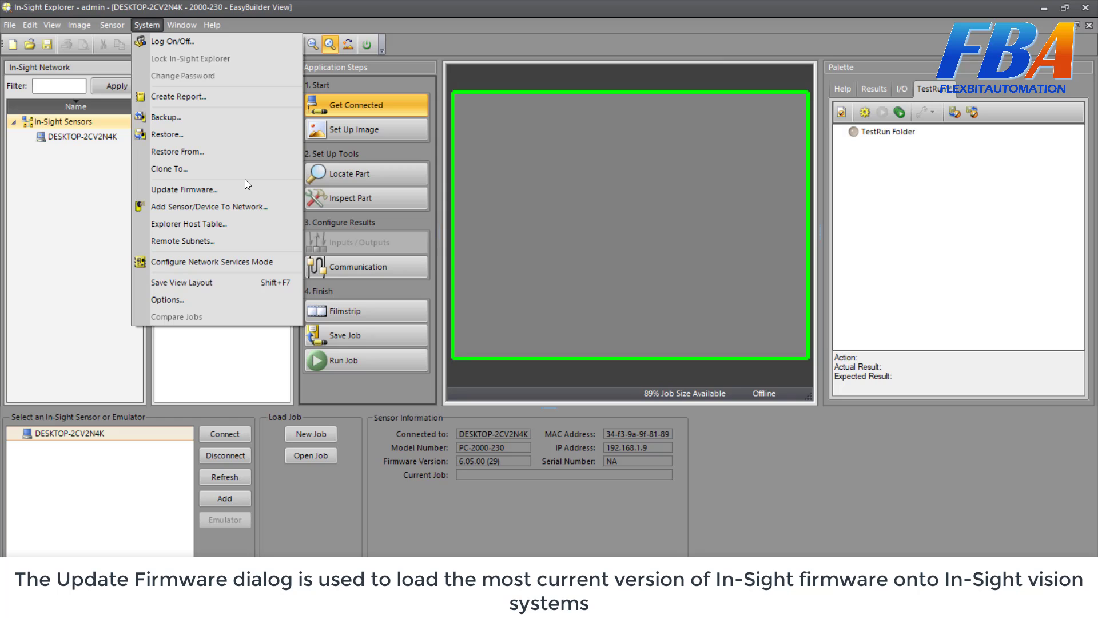
click(244, 190)
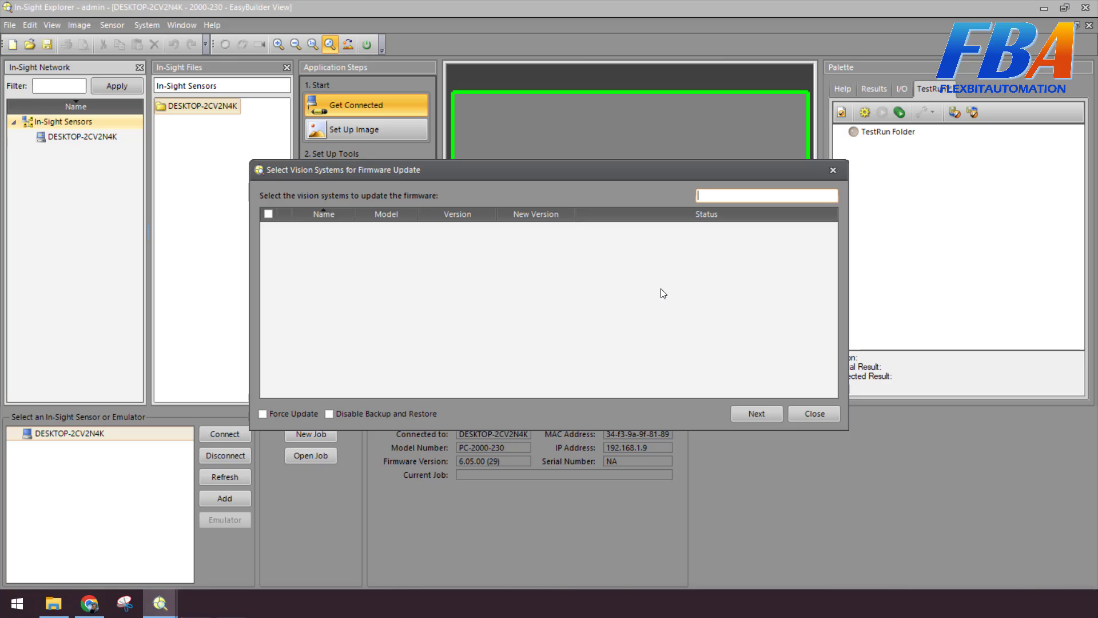
click(831, 173)
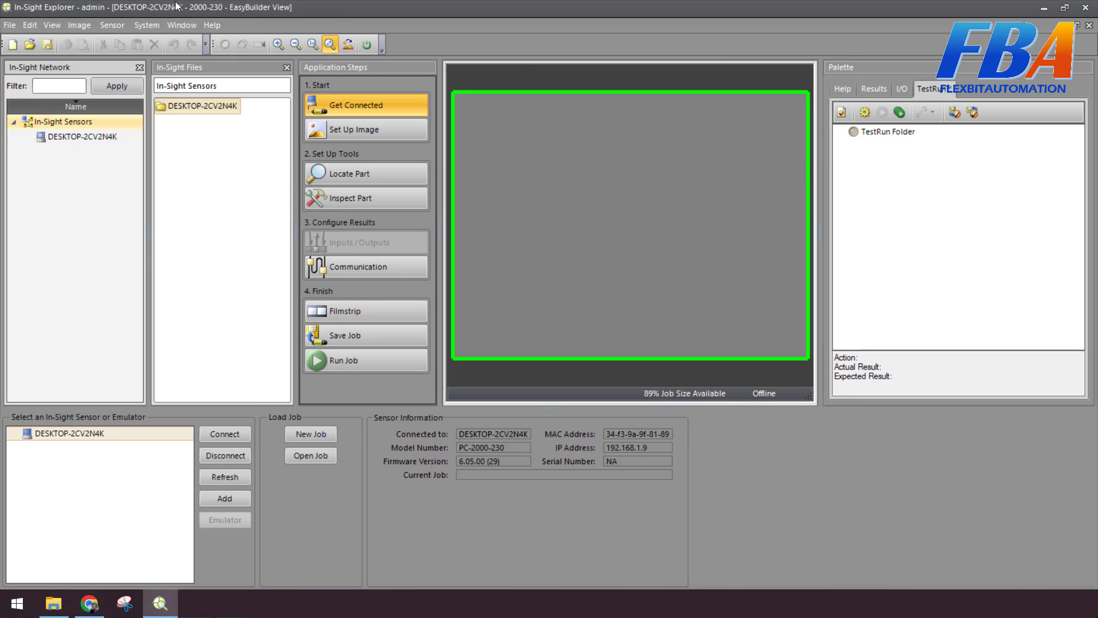
Examine the Add Sensor/Device To Network dialog, dismissing its notice, and close it without adding a device.
click(148, 26)
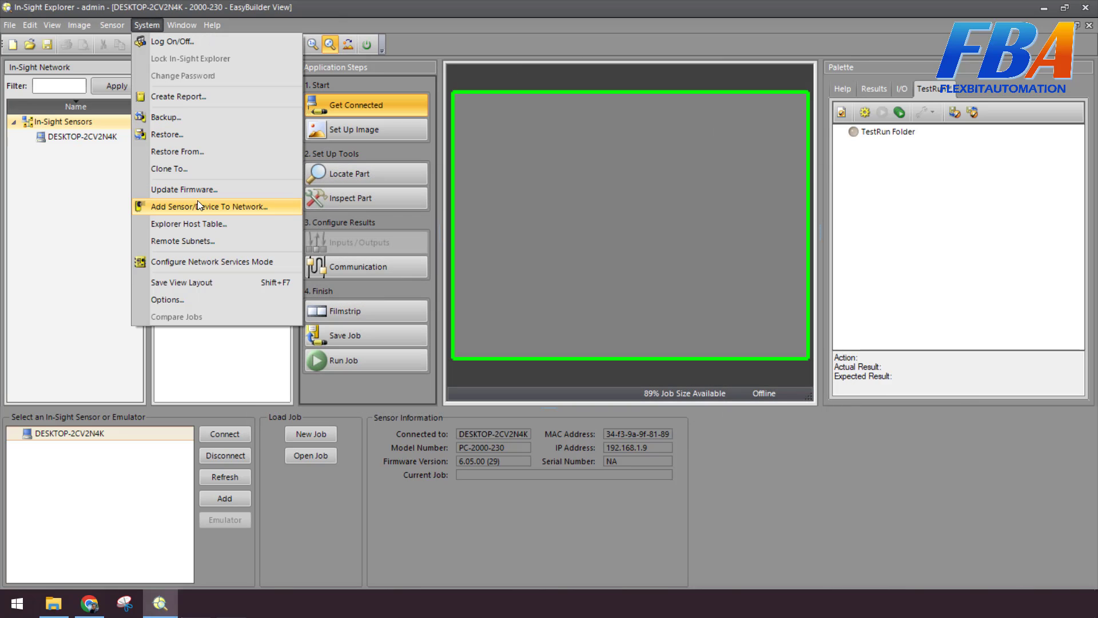
click(200, 205)
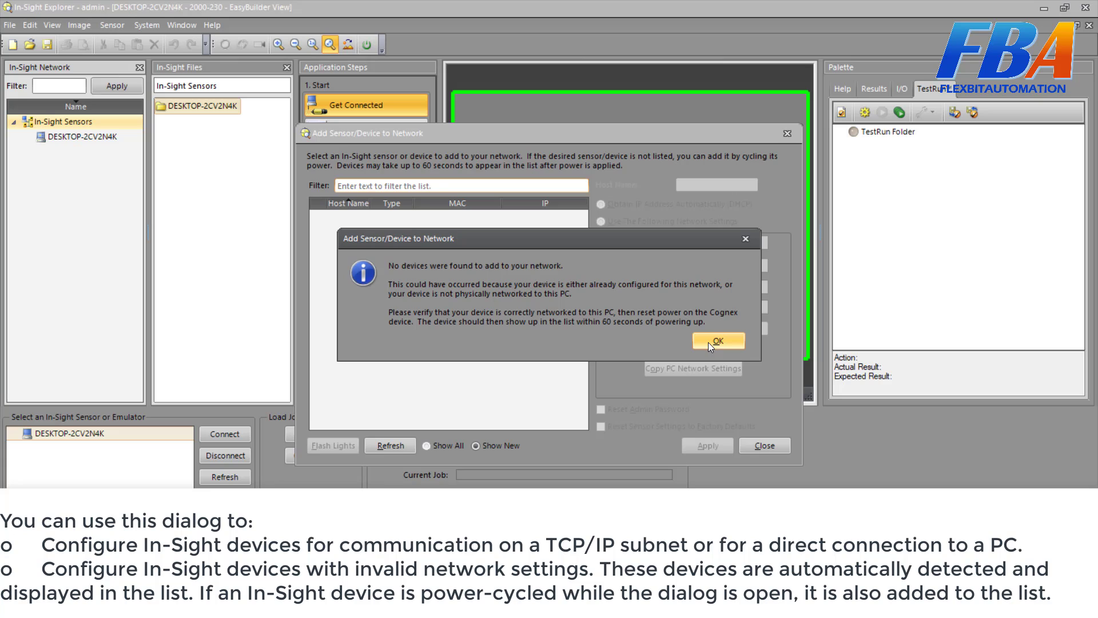
click(718, 341)
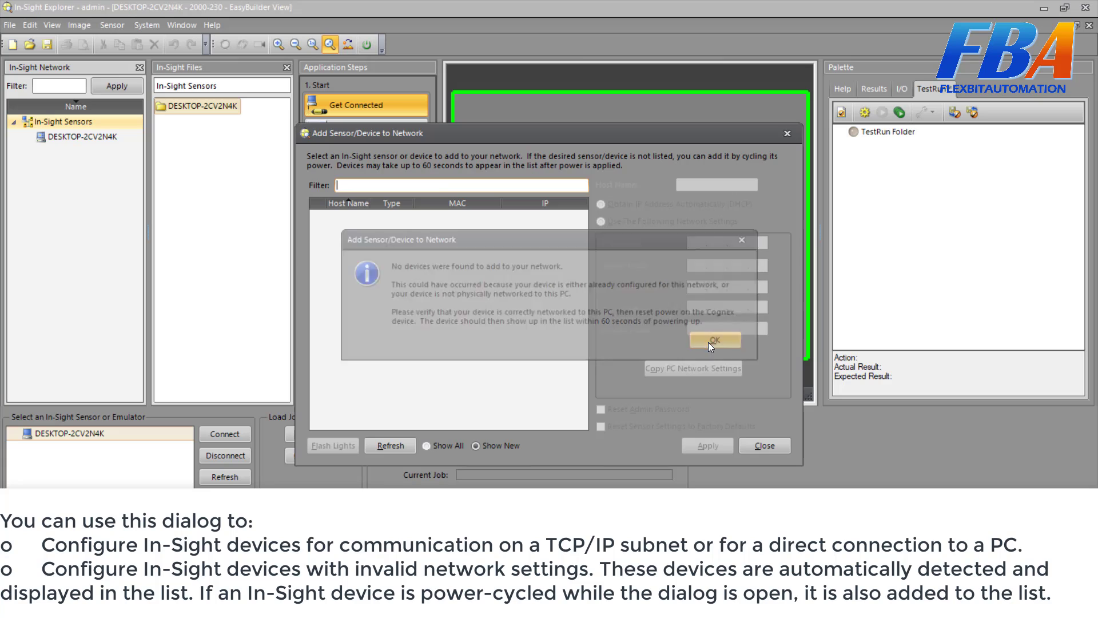
click(787, 135)
View the Explorer Host Table Setup and the Explorer Remote Subnet List, closing both without adding entries.
click(147, 25)
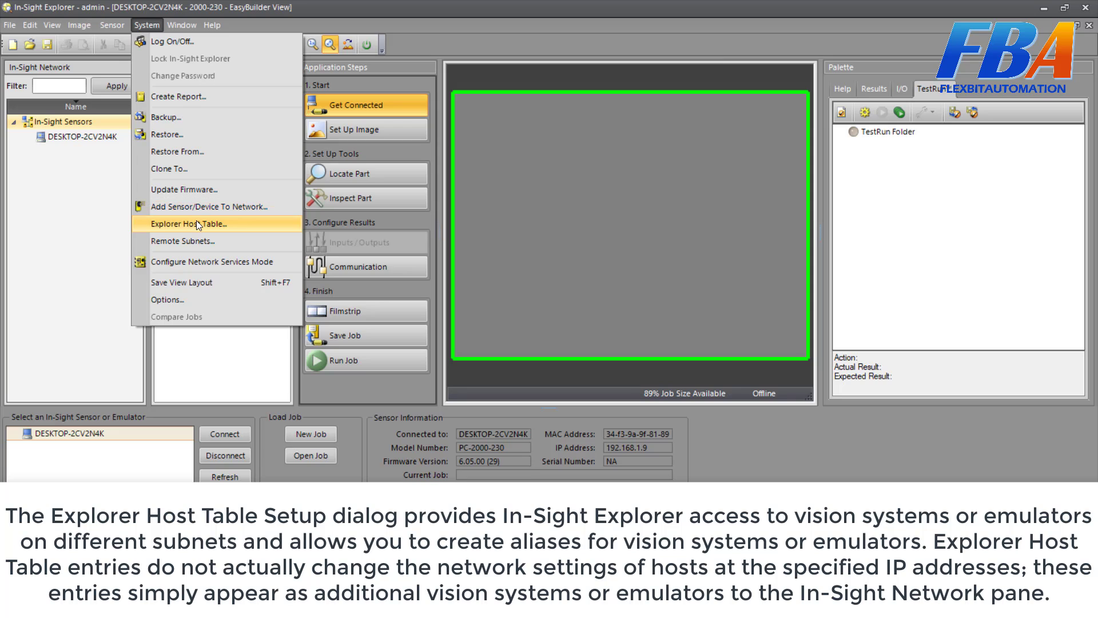
click(197, 223)
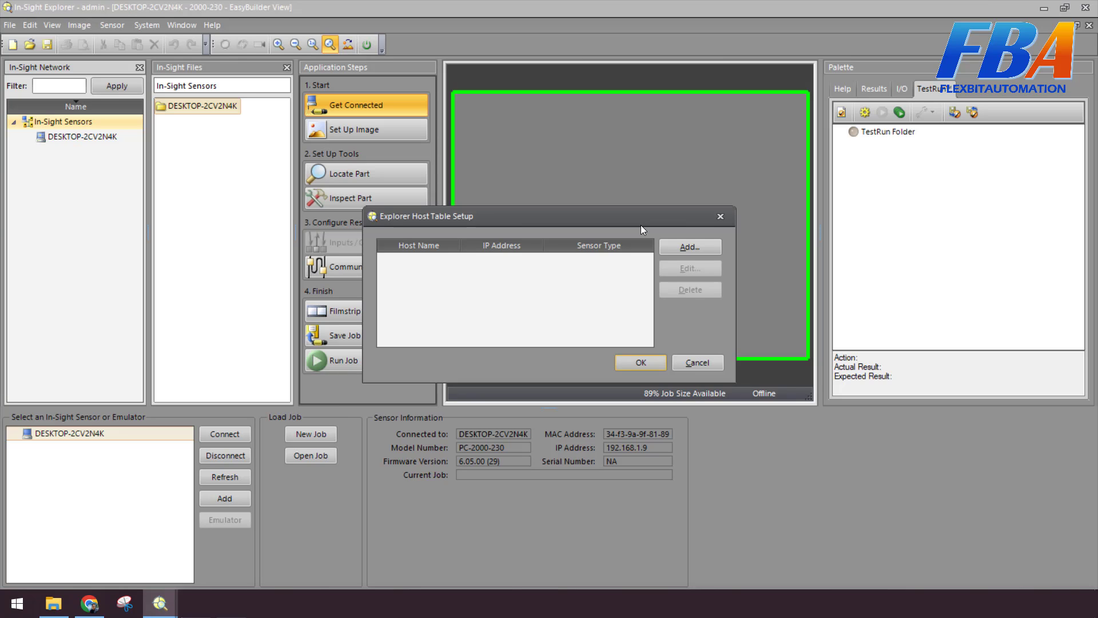
click(722, 216)
click(147, 25)
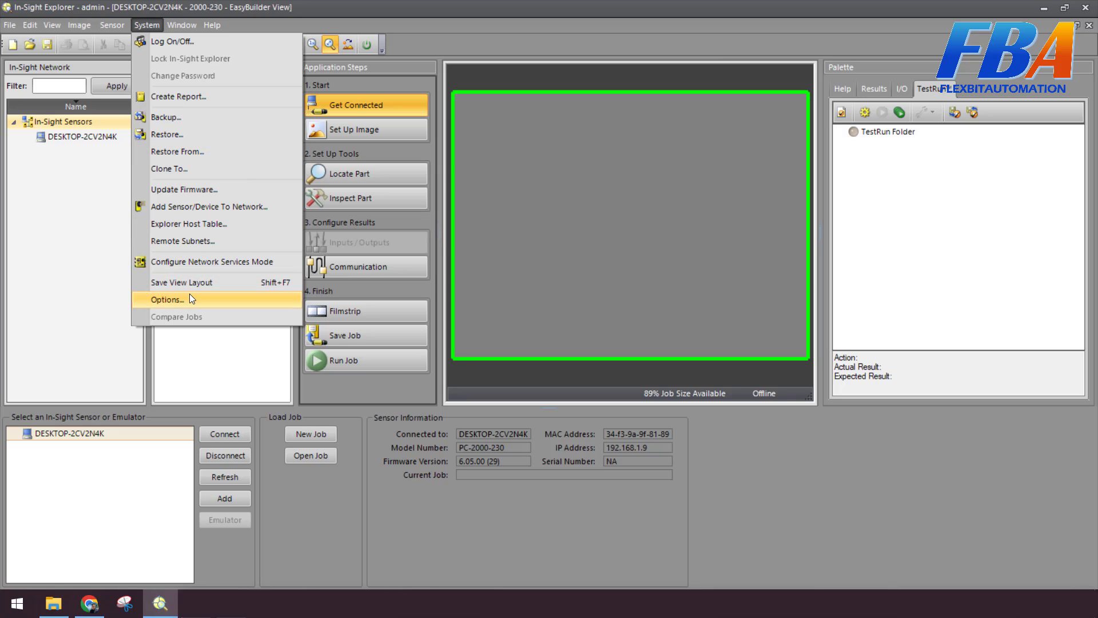
click(224, 243)
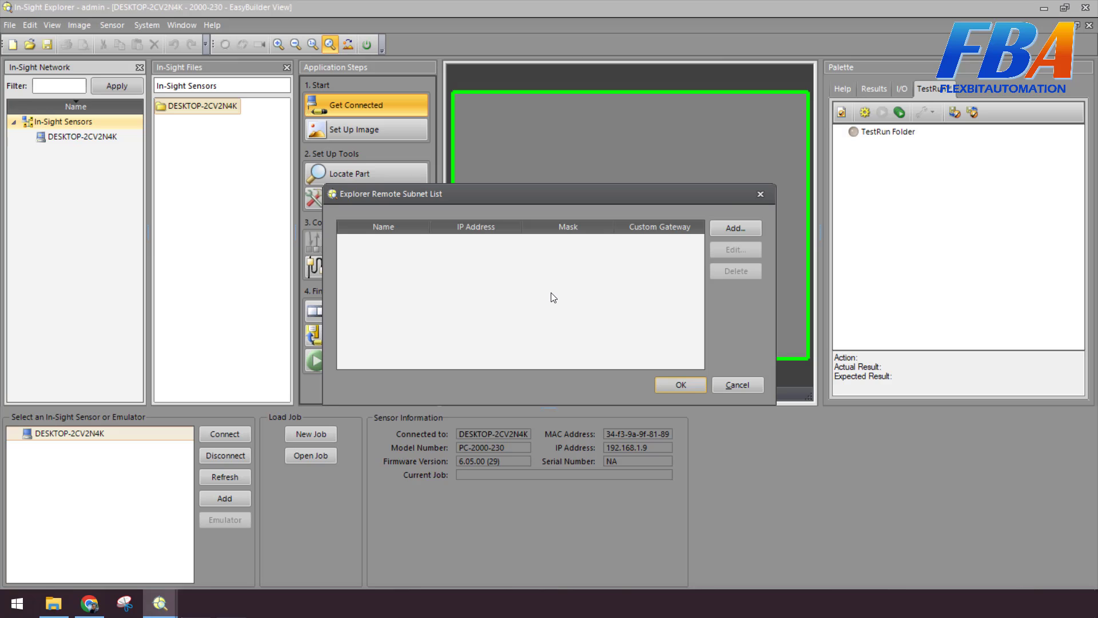
click(762, 193)
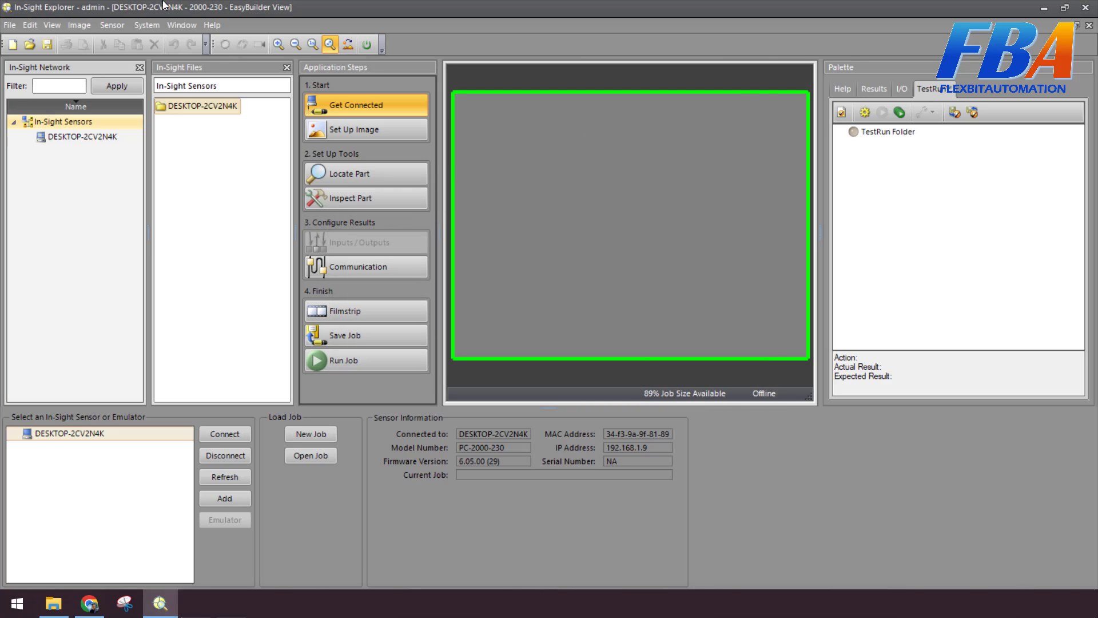
Examine the Configure Network Services Mode dialog's server and credential fields, and close it without connecting.
click(147, 25)
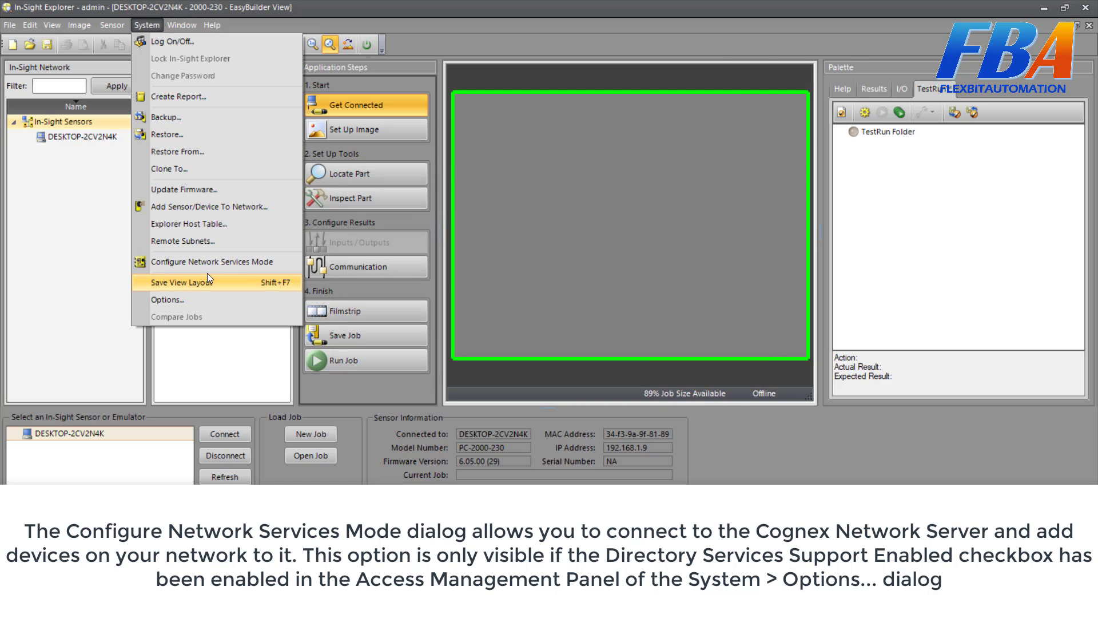
click(226, 263)
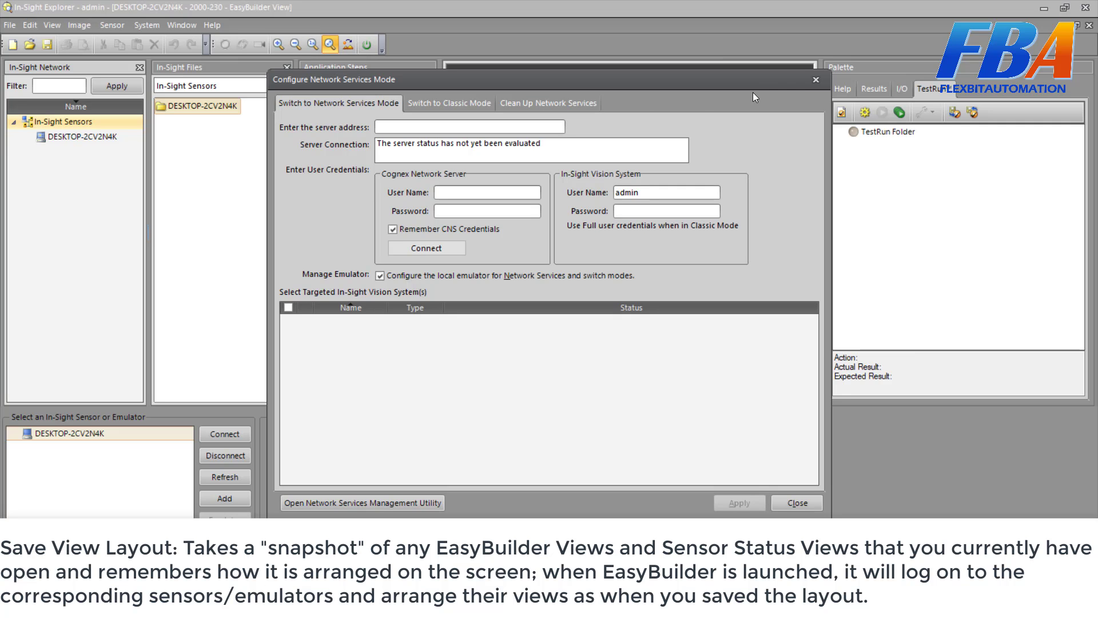
click(814, 80)
Save the current view layout as the startup sensor view layout.
click(145, 25)
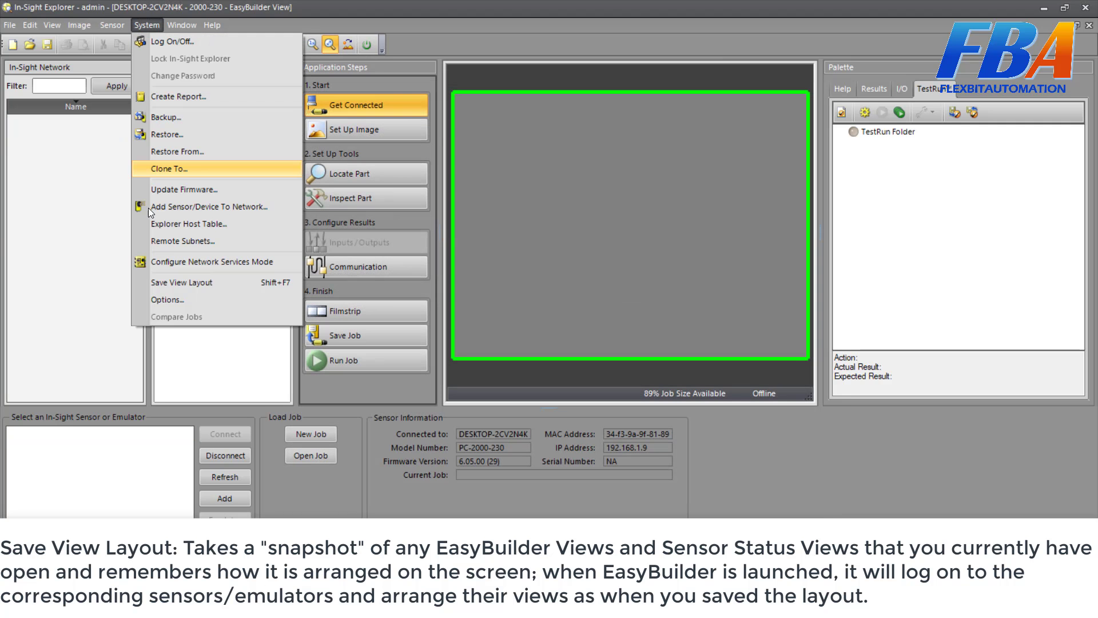
click(160, 282)
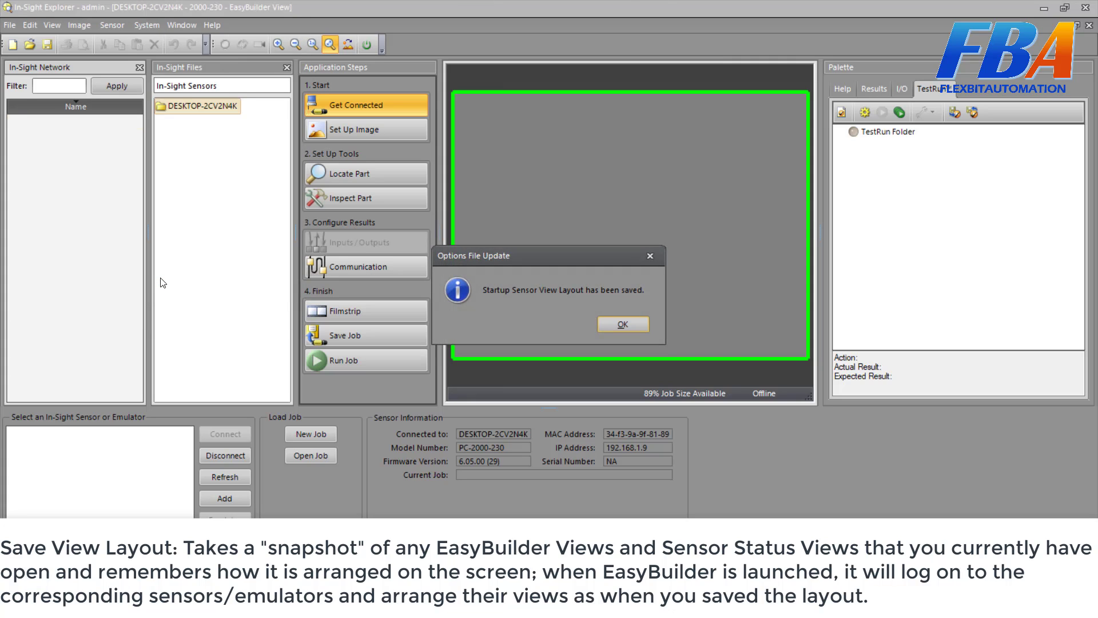
key(Return)
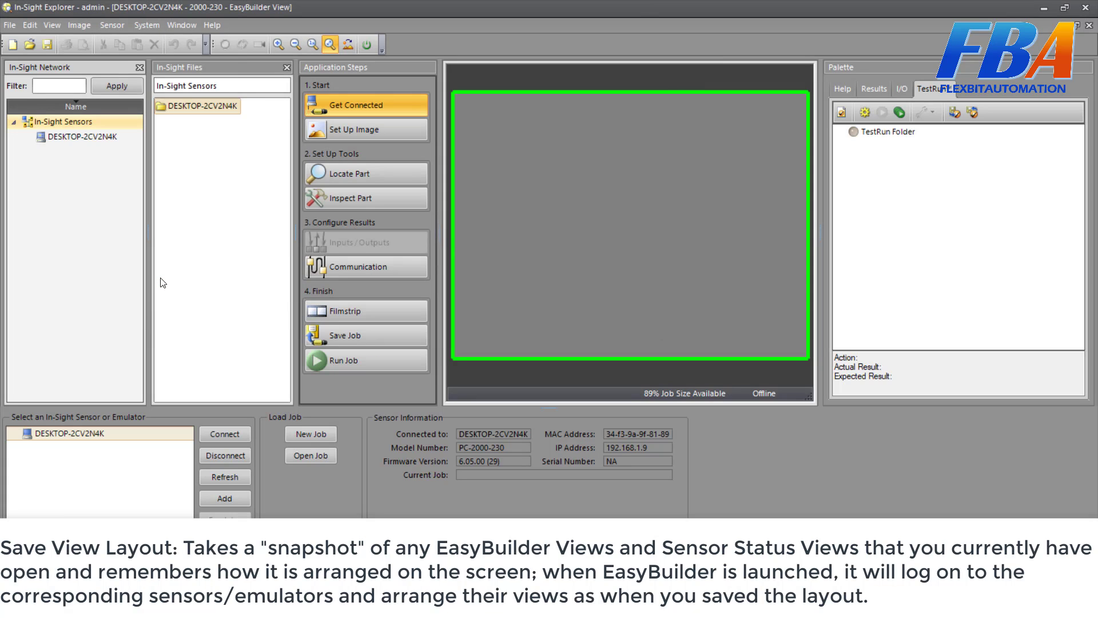
Examine the Emulation and File Utilities settings in the system Options, and cancel without changing them.
click(155, 27)
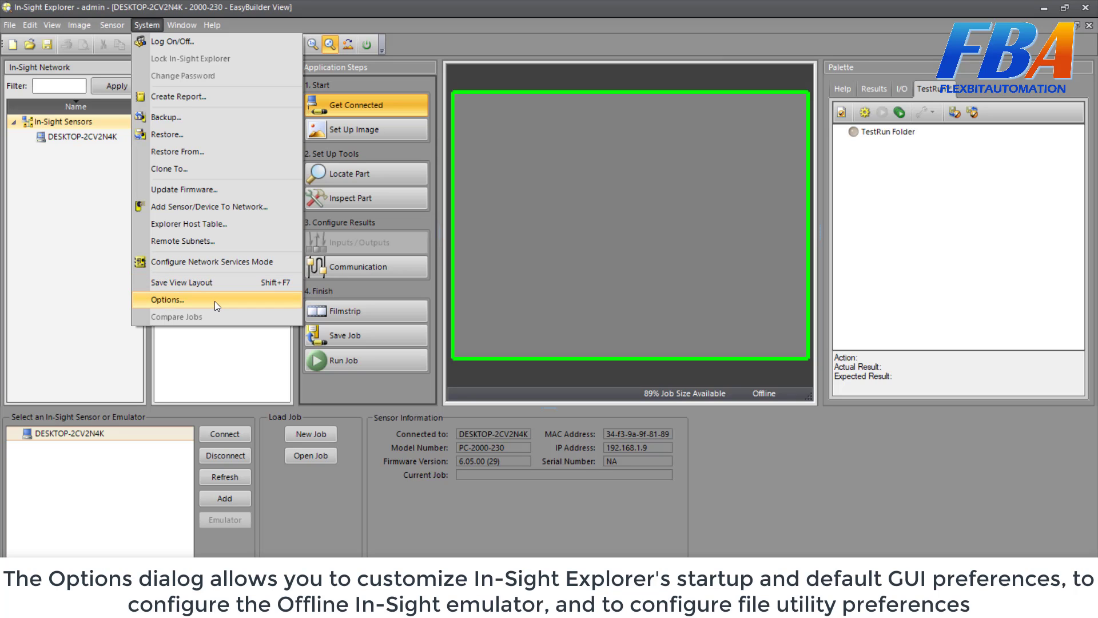
click(217, 307)
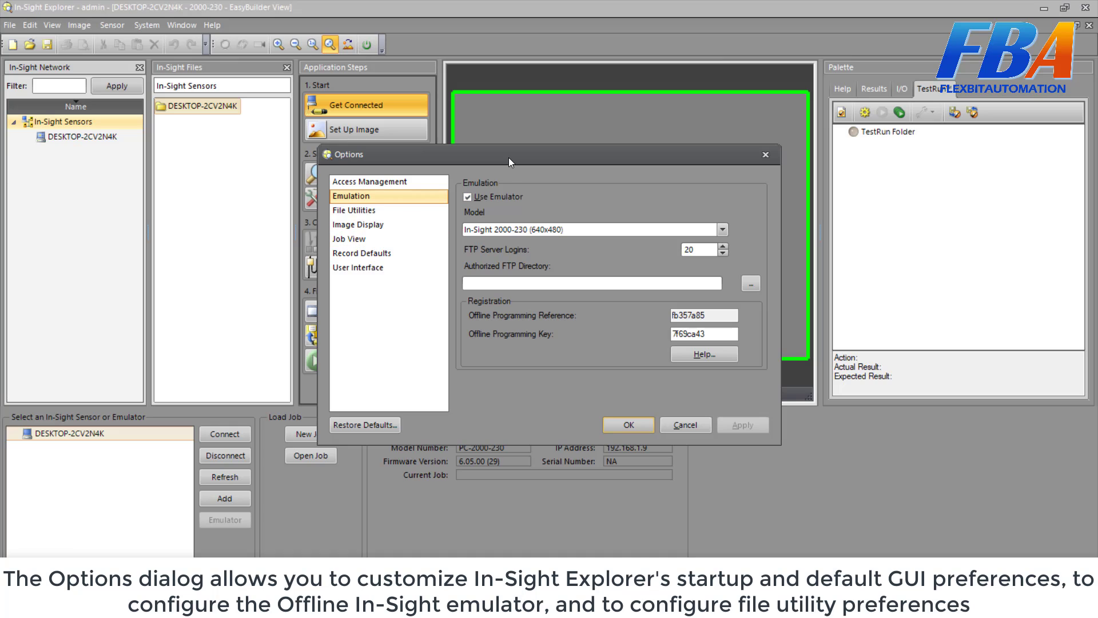
drag(509, 157, 527, 109)
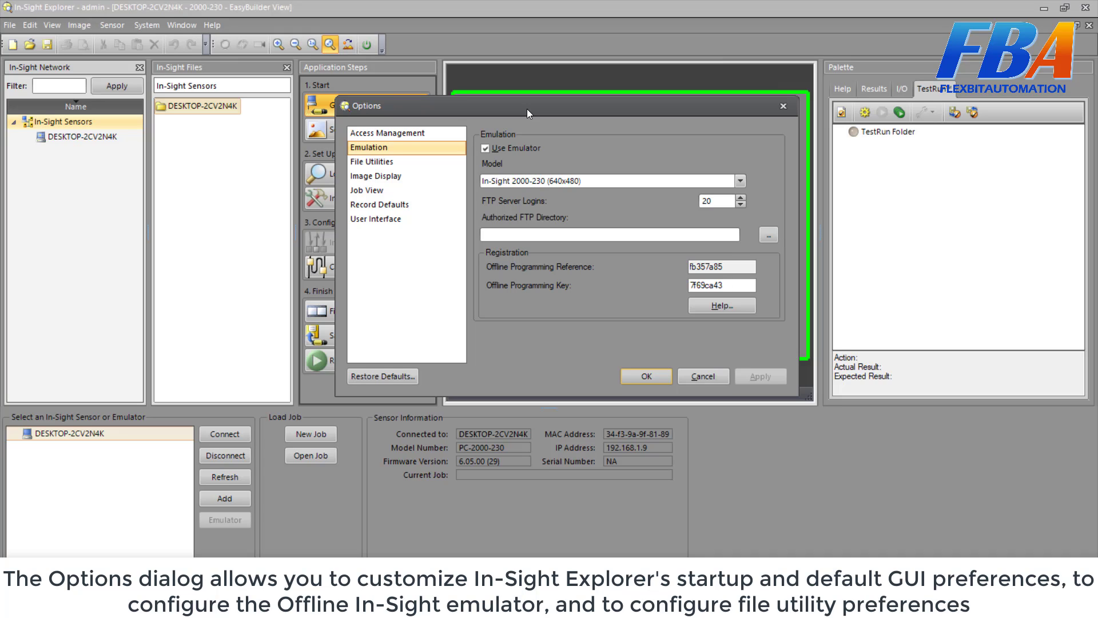
click(435, 166)
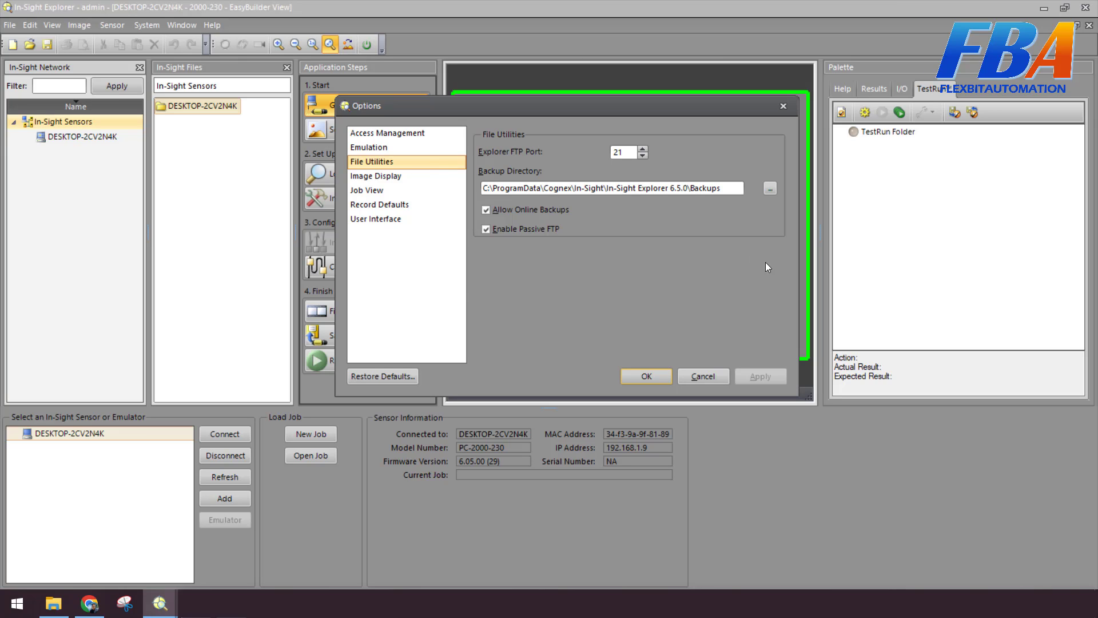
click(715, 378)
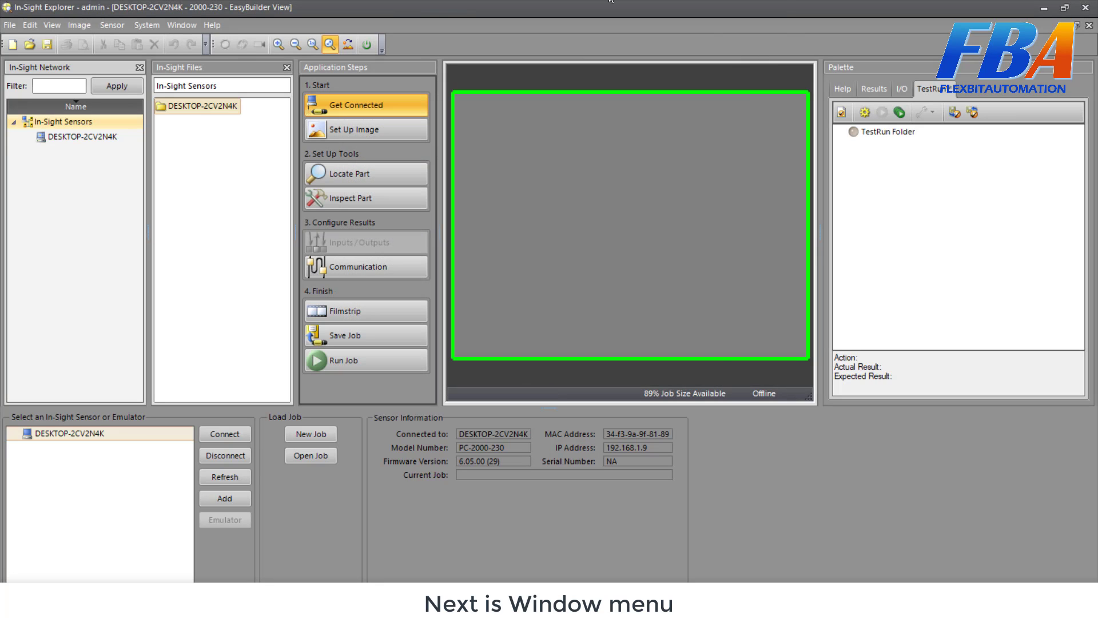
Examine the window commands for opening views, changing the emulator model and arranging windows.
click(199, 27)
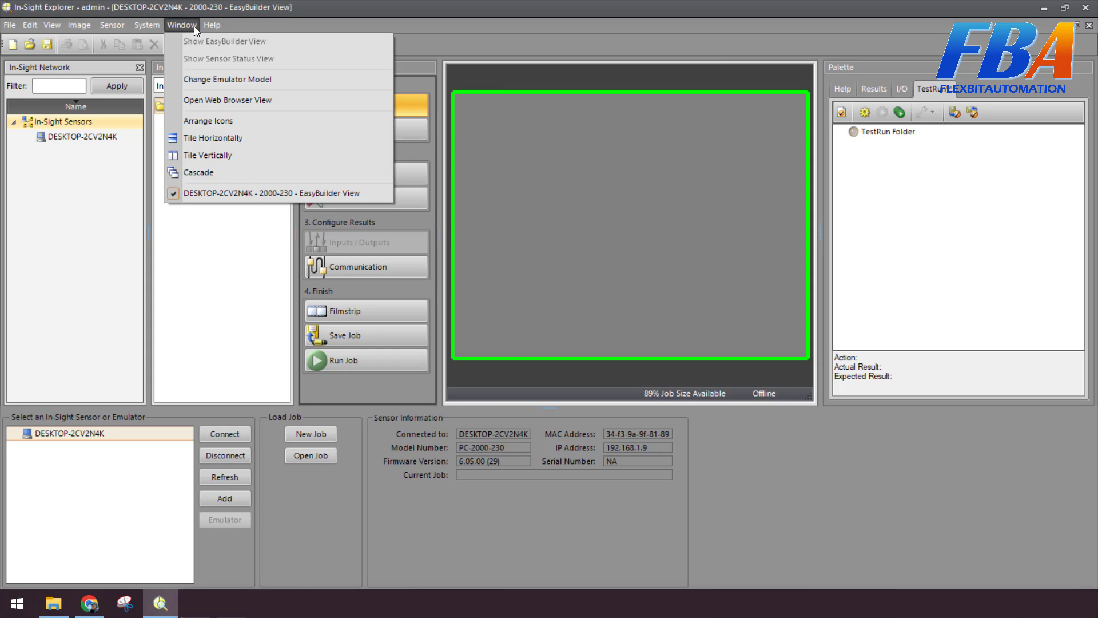